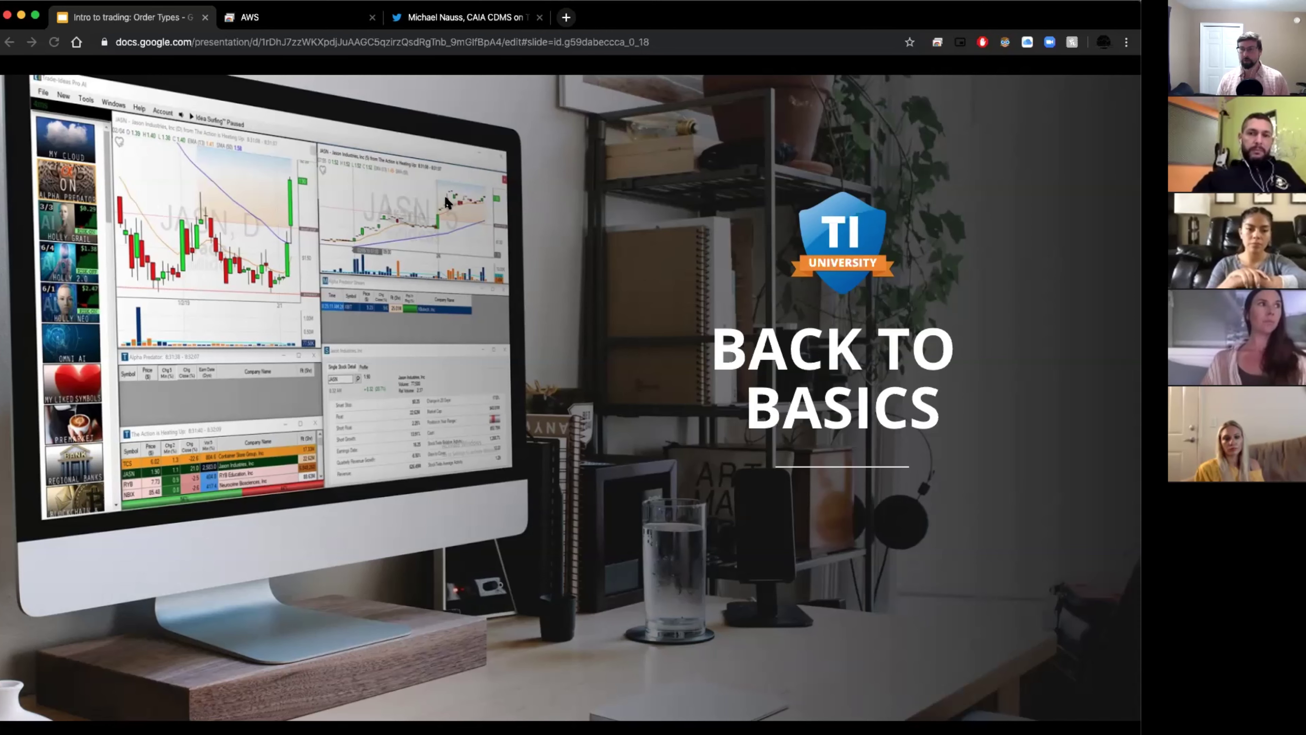
Advance the presentation to the Limit Orders slide
click(499, 312)
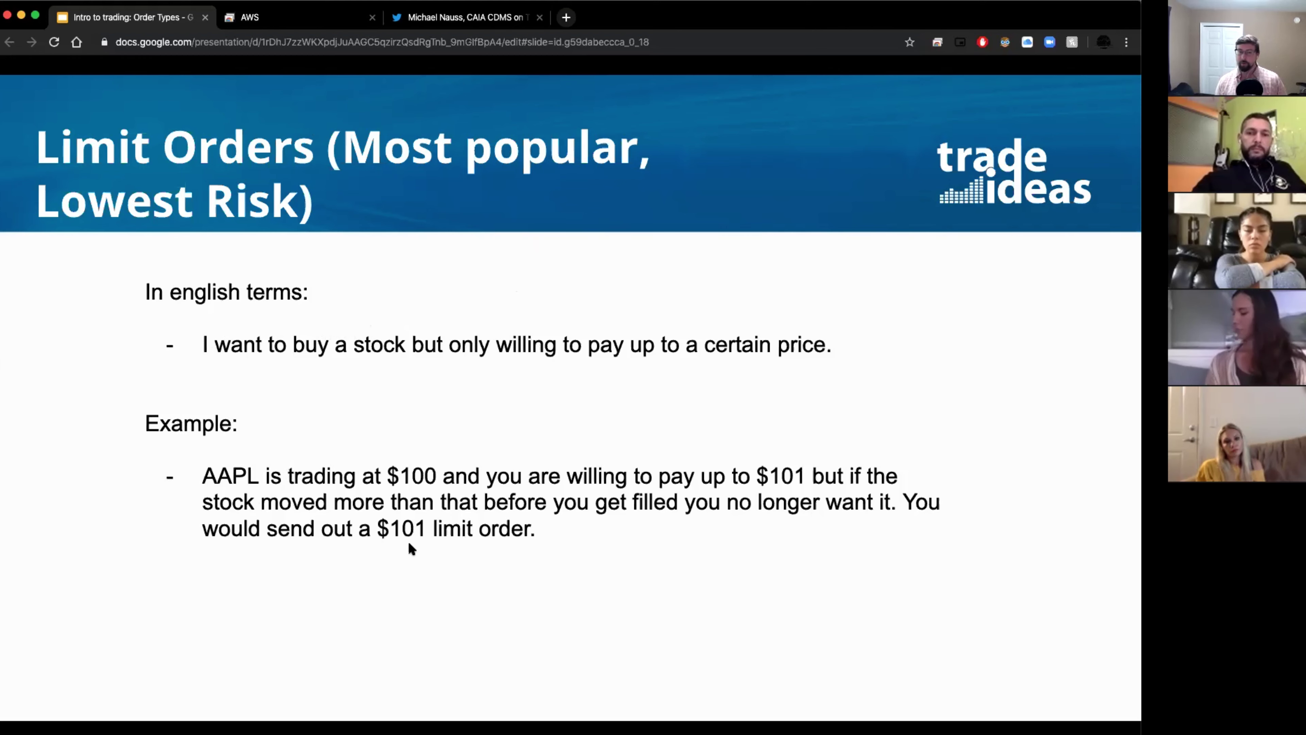
mouse_move(447, 607)
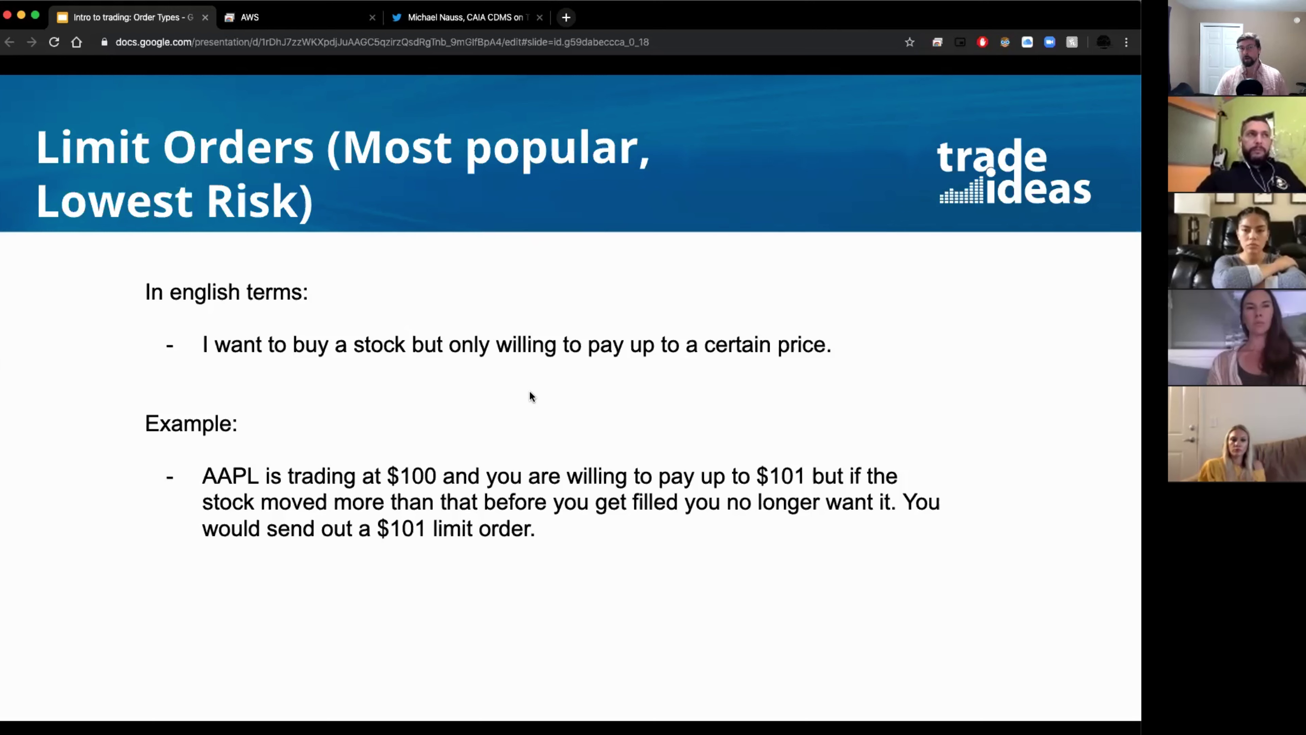
Switch to the AWS remote desktop session and load AAPL in the daily chart
click(291, 15)
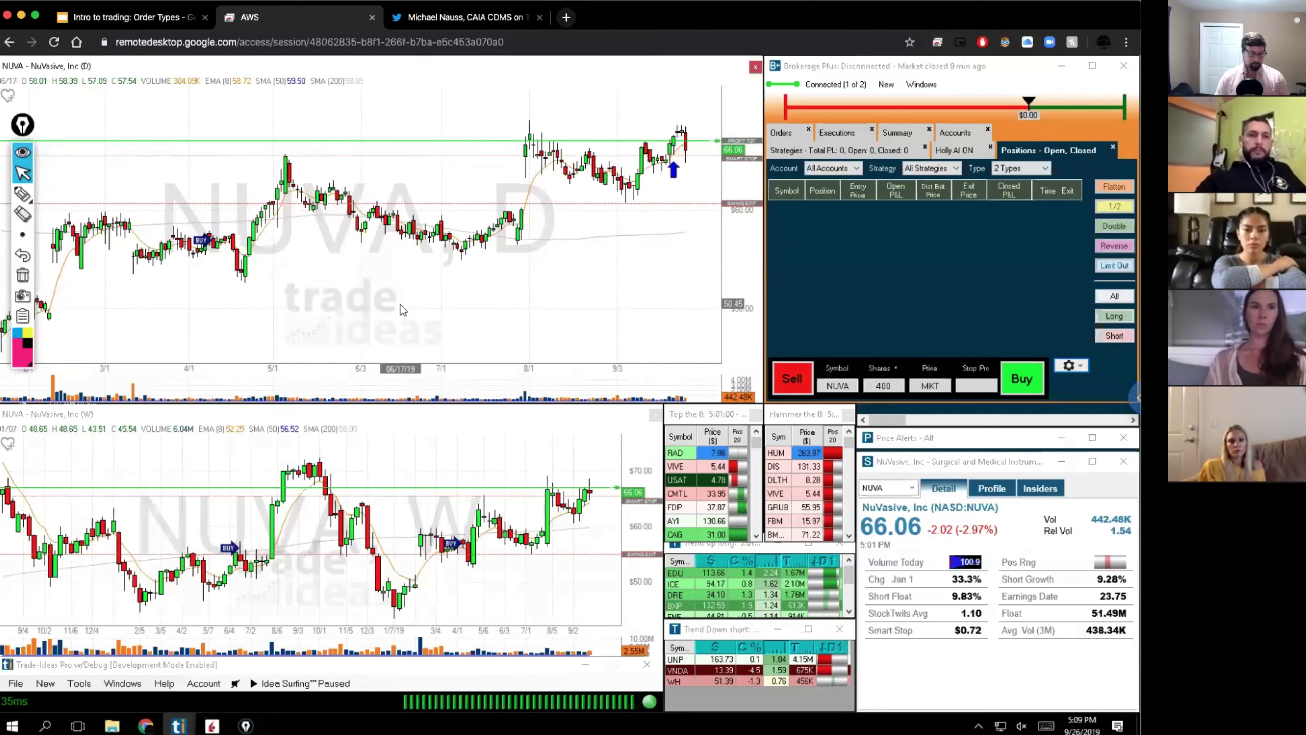
text(AAPL)
key(Return)
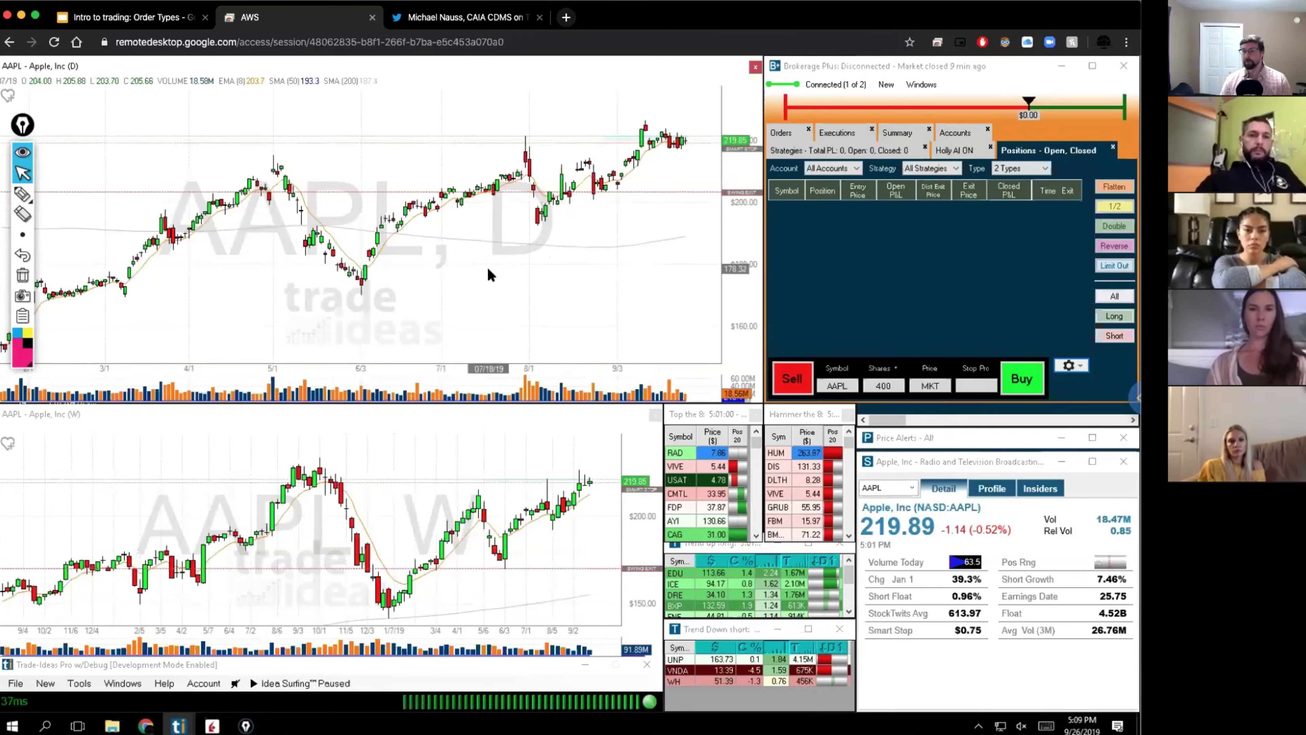
Load RAD, followed by USAT, from the top scan list into the linked charts and order entry
click(676, 452)
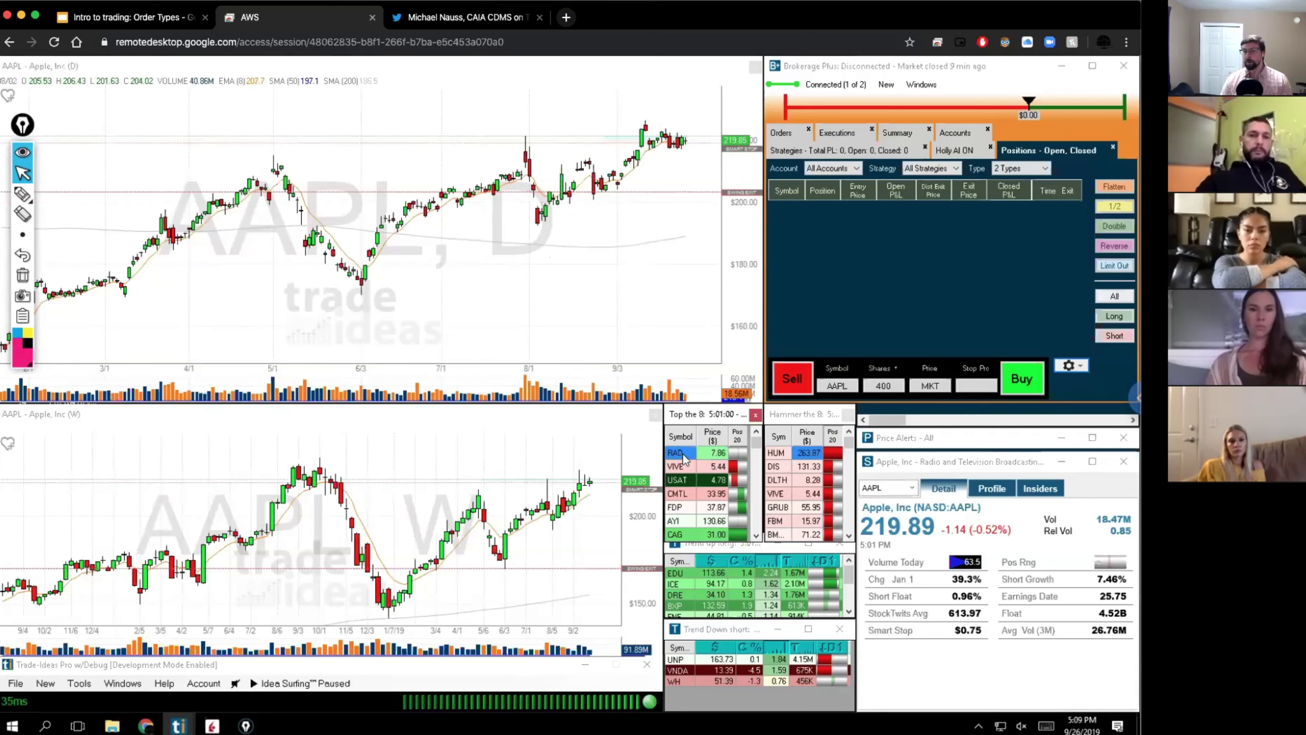
click(843, 387)
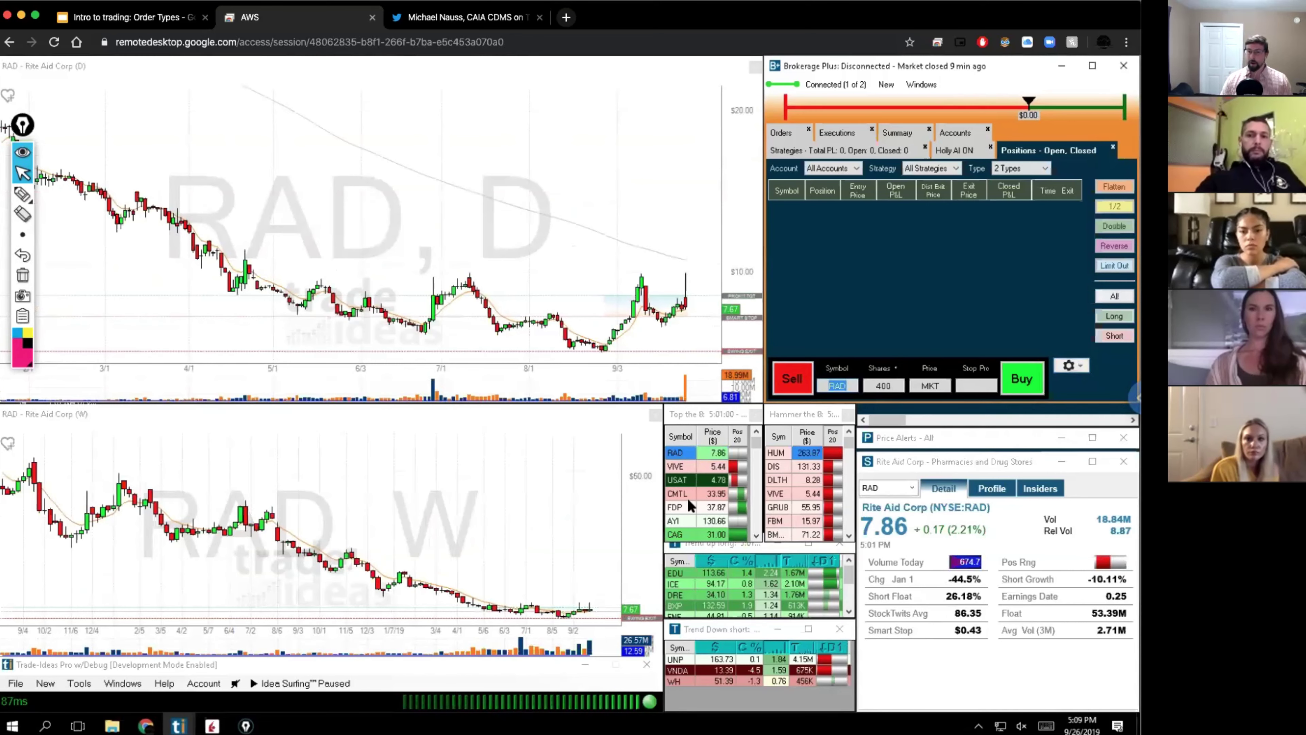
click(678, 480)
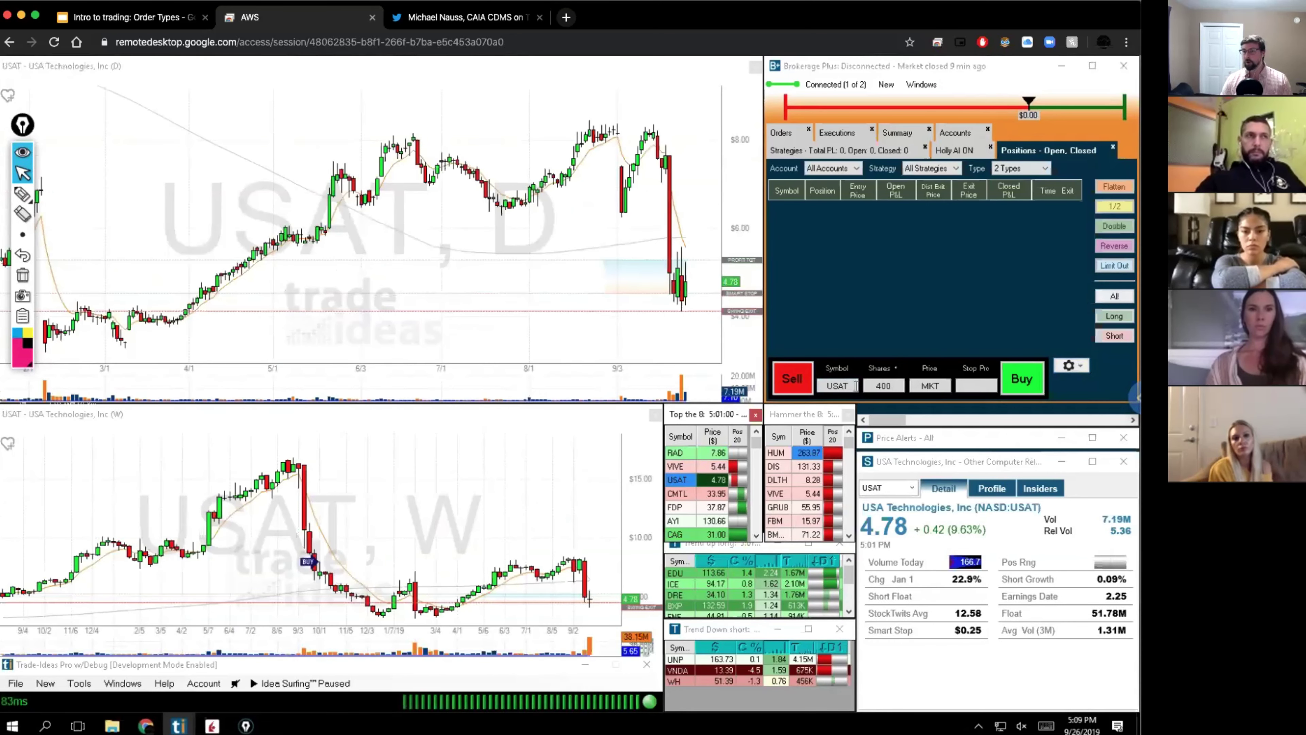
Set the order entry symbol to AAPL and change the daily chart's symbol to AAPL
click(819, 385)
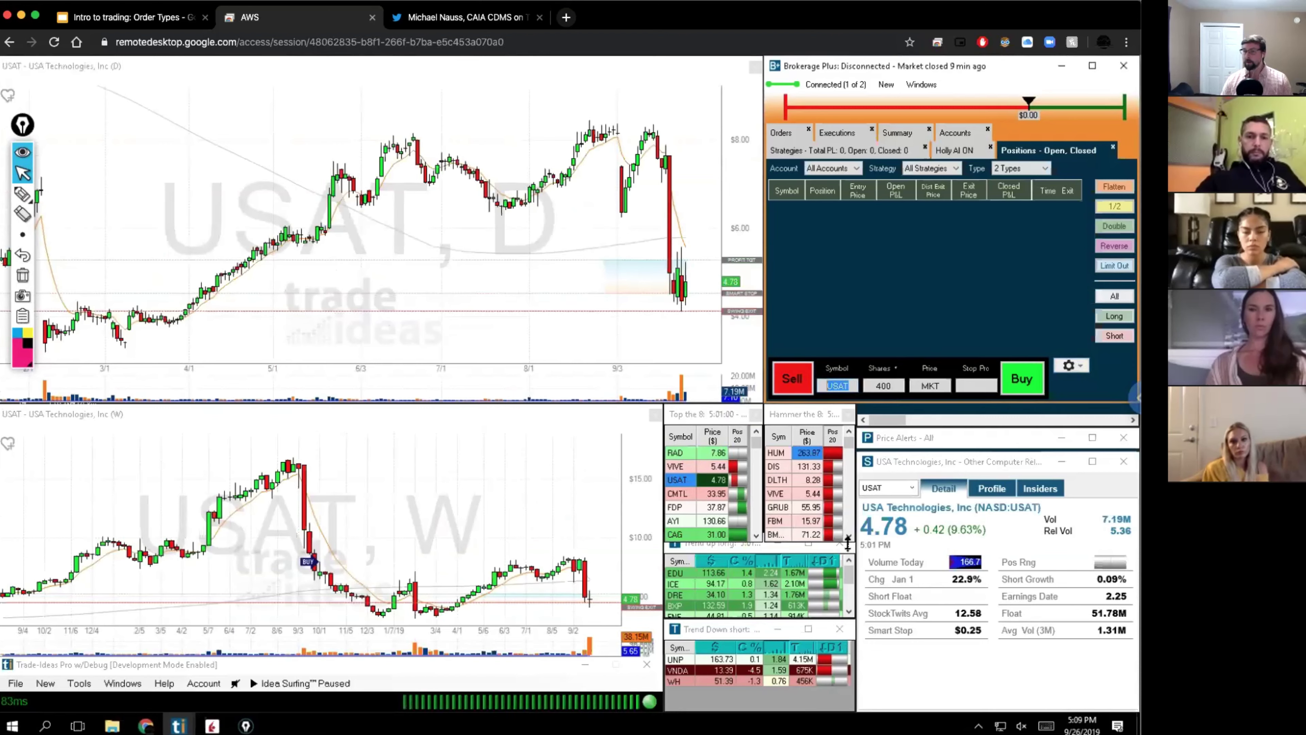
text(AAPL)
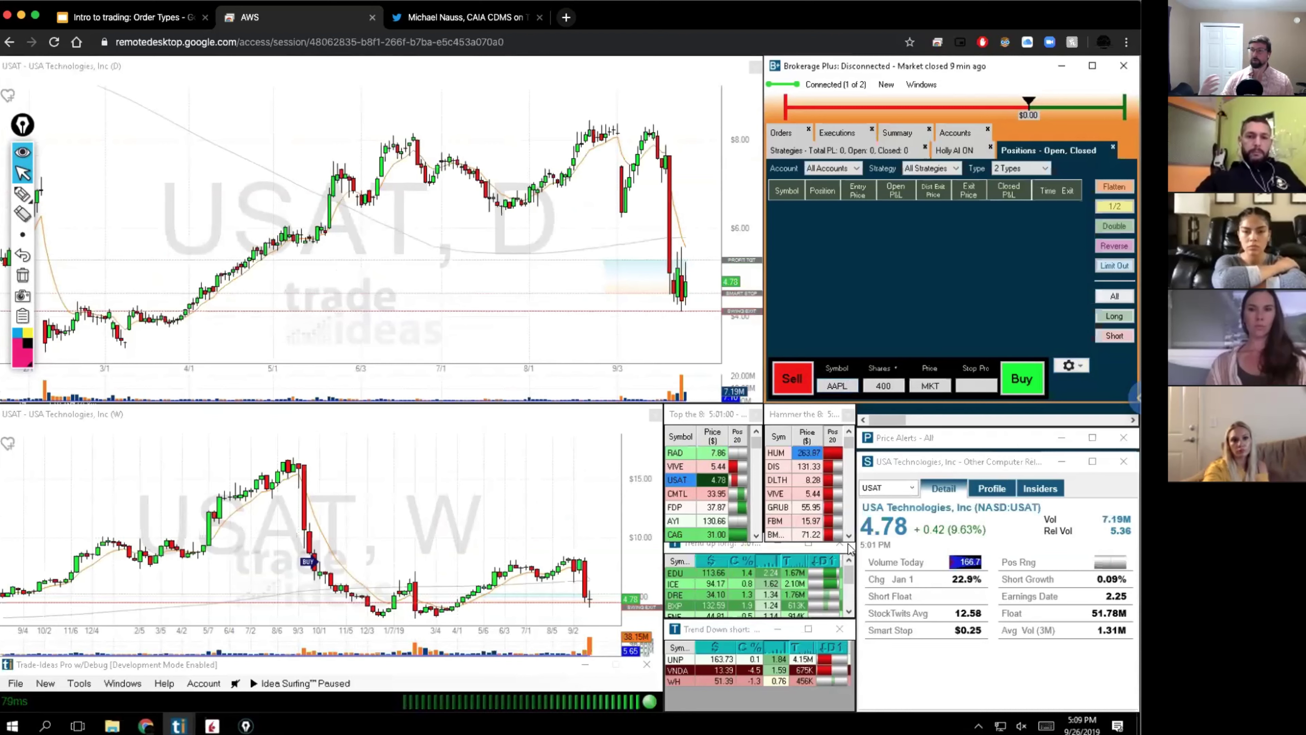
click(422, 288)
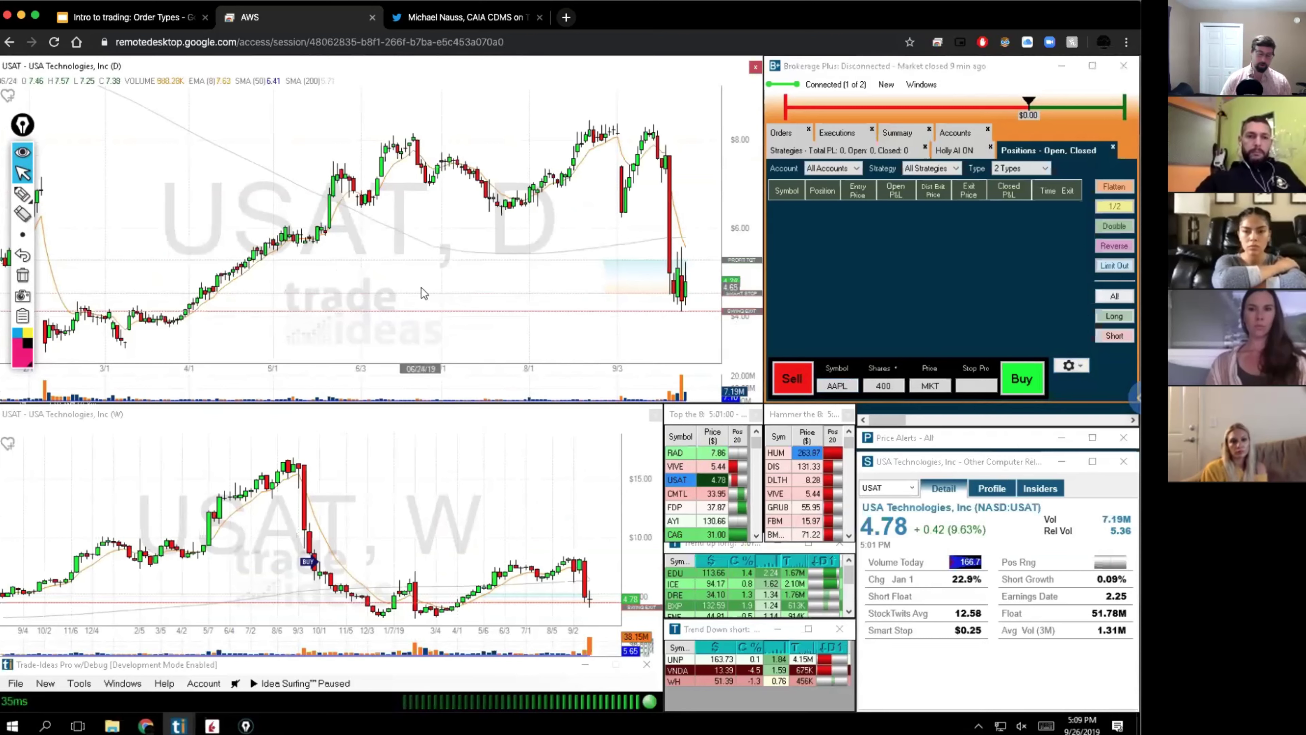
text(AAP)
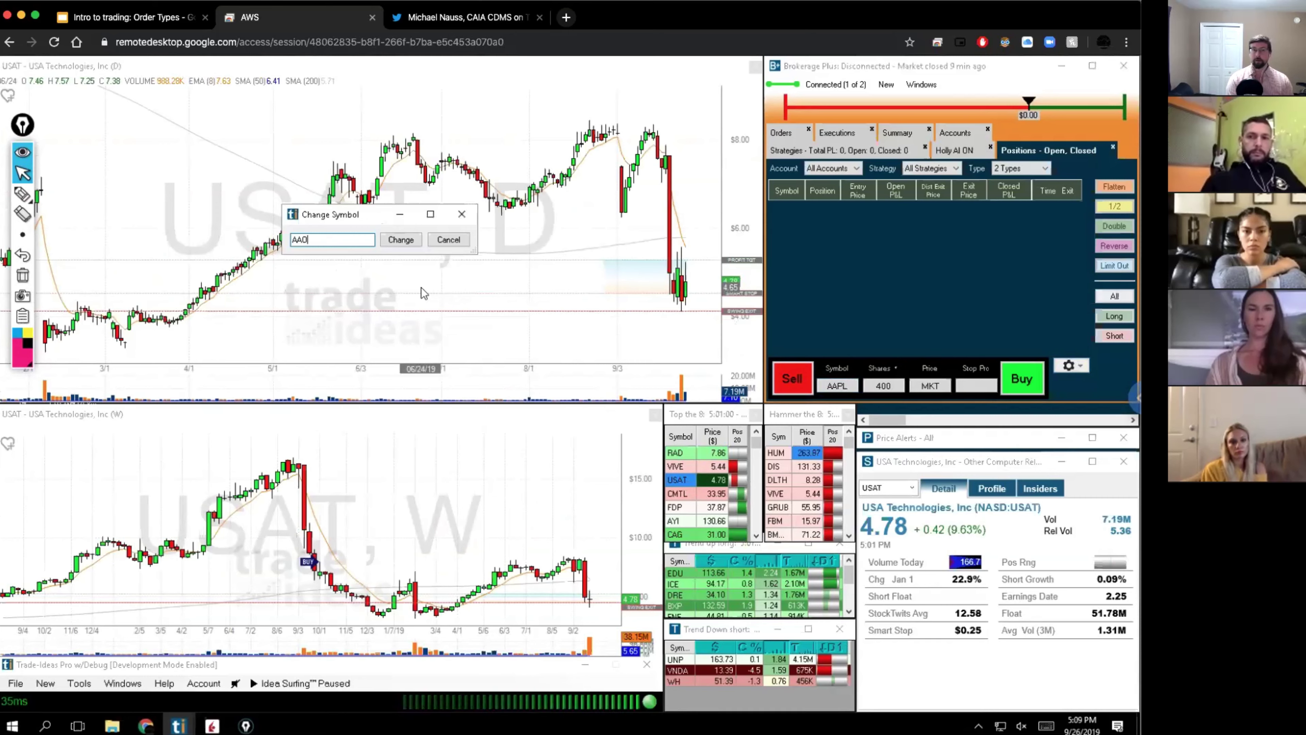
text(L)
key(Return)
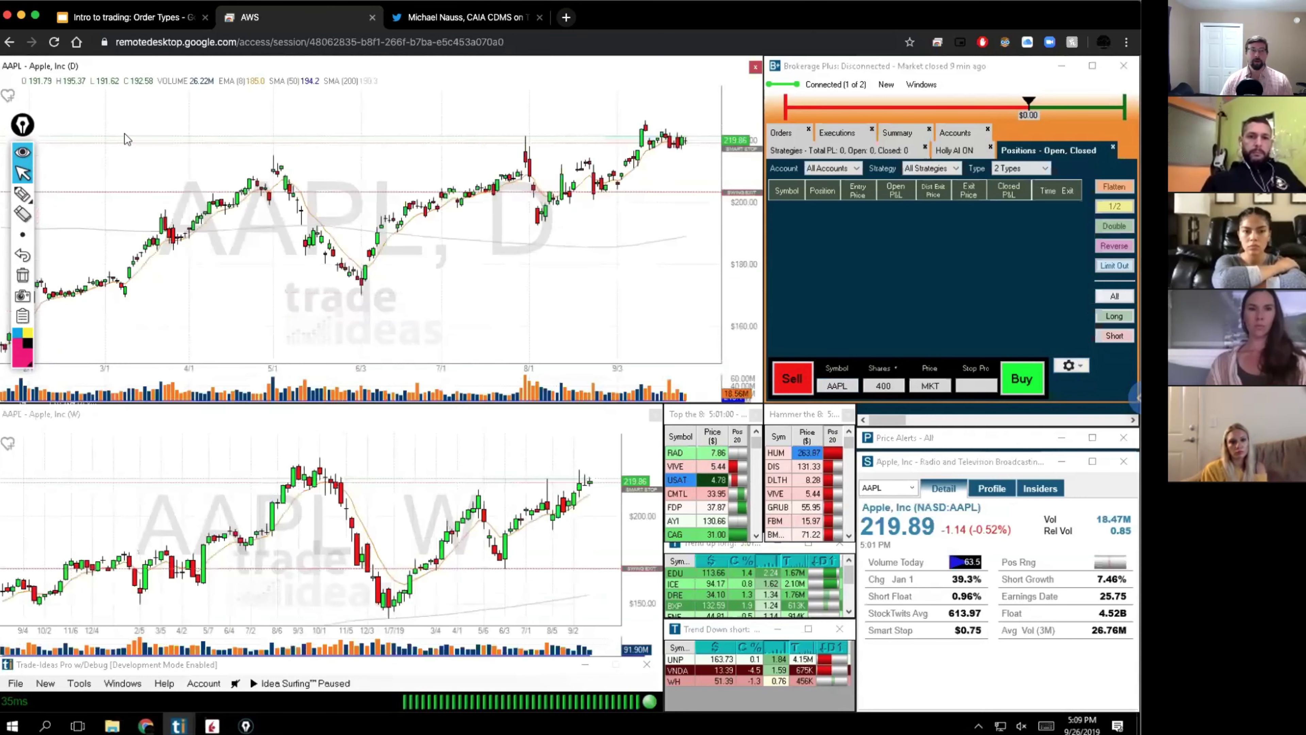
Circle the Symbol, Shares, Price and Stop Price order fields in pink, clear the markings and return to the pointer
mouse_move(868, 363)
mouse_down()
mouse_move(815, 378)
mouse_move(828, 406)
mouse_move(854, 392)
mouse_move(853, 373)
mouse_up()
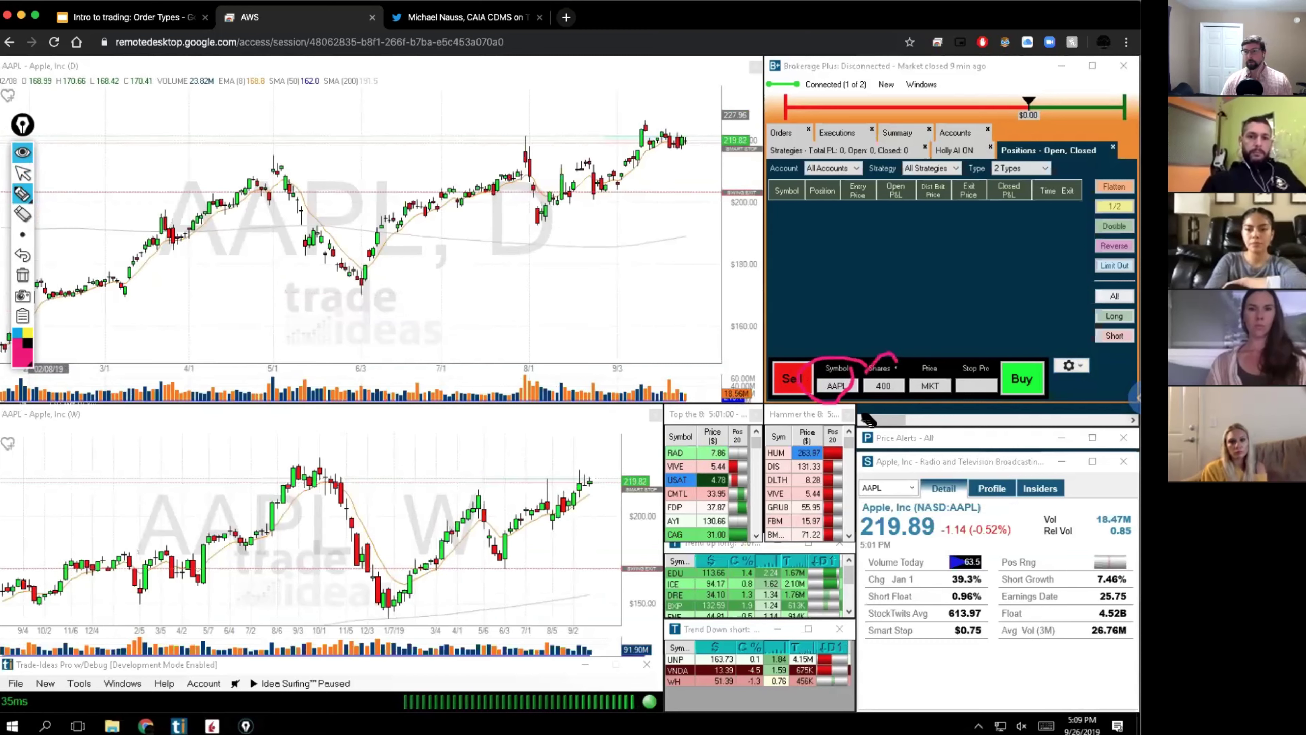
mouse_move(896, 355)
mouse_down()
mouse_move(905, 422)
mouse_move(891, 368)
mouse_move(954, 364)
mouse_move(920, 414)
mouse_move(951, 380)
mouse_move(971, 386)
mouse_move(1002, 365)
mouse_move(997, 352)
mouse_up()
drag(1018, 435, 952, 415)
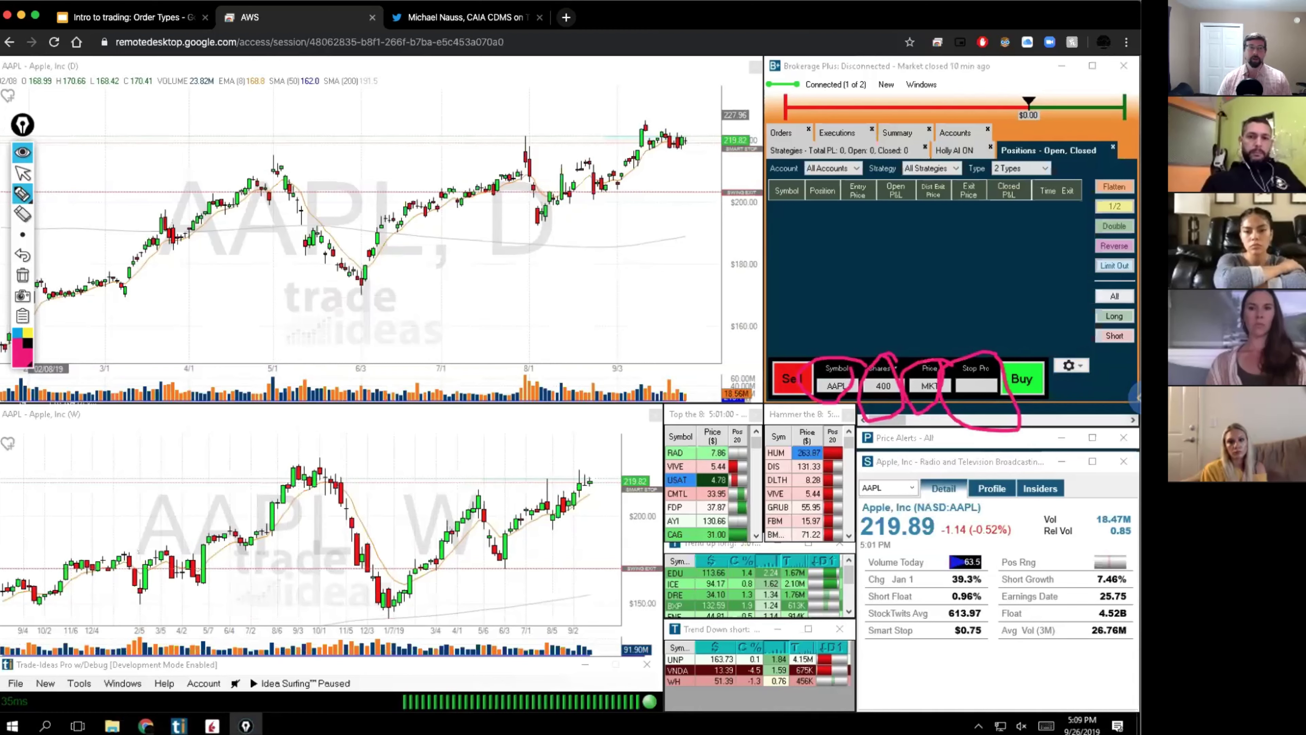
click(21, 276)
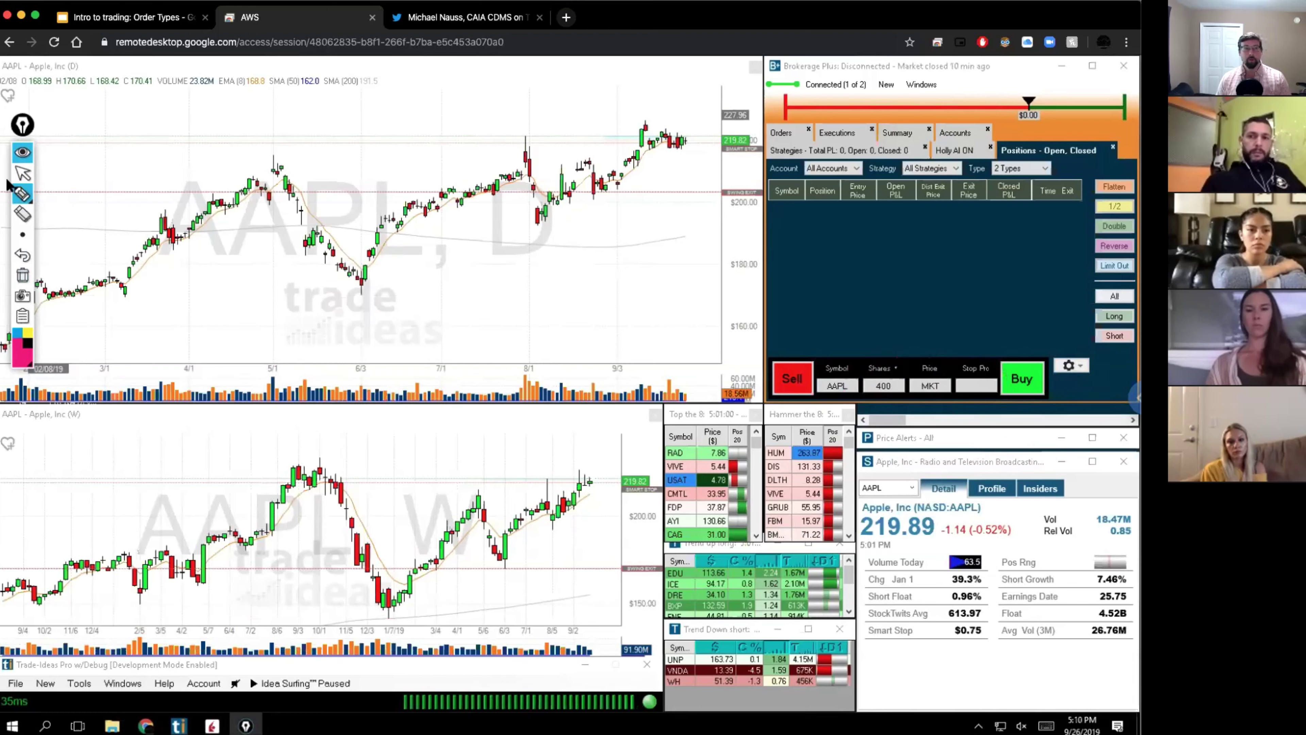
click(22, 173)
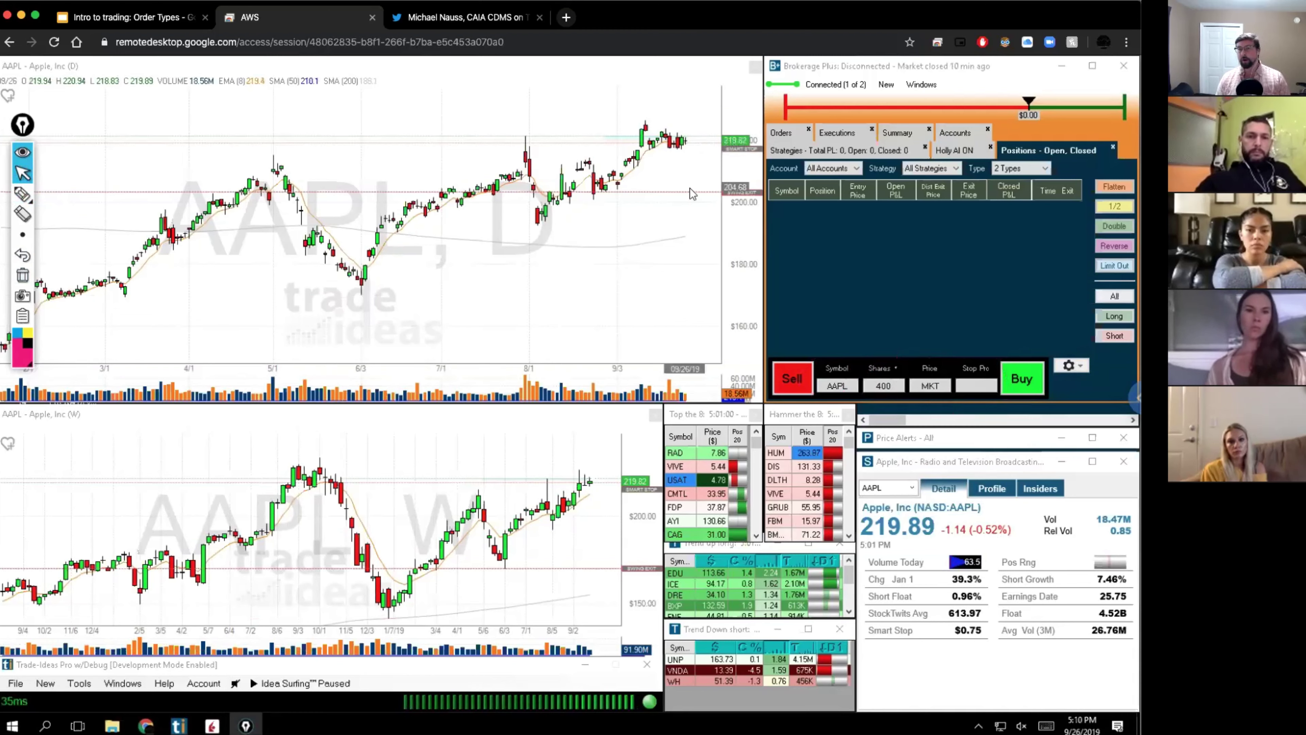
Scribble a small pink pen mark just below the order entry's Symbol field and return to the pointer
mouse_move(689, 192)
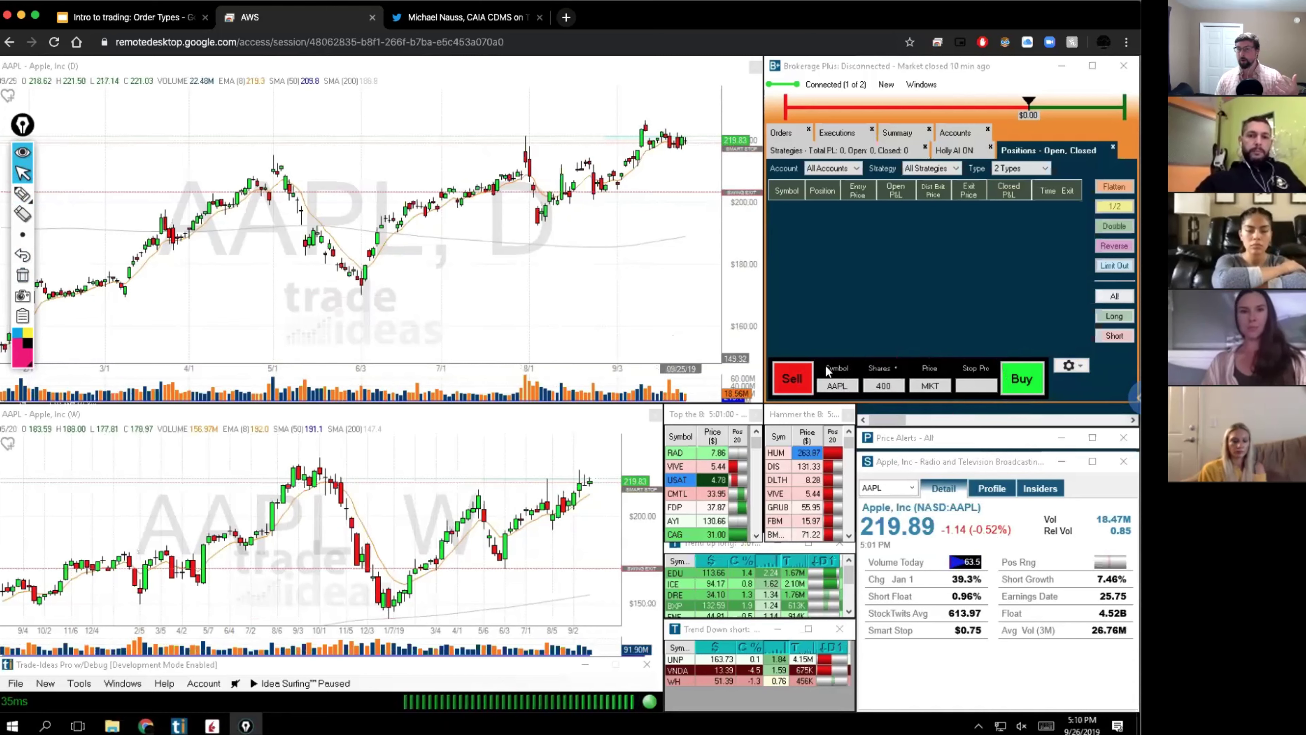
click(21, 197)
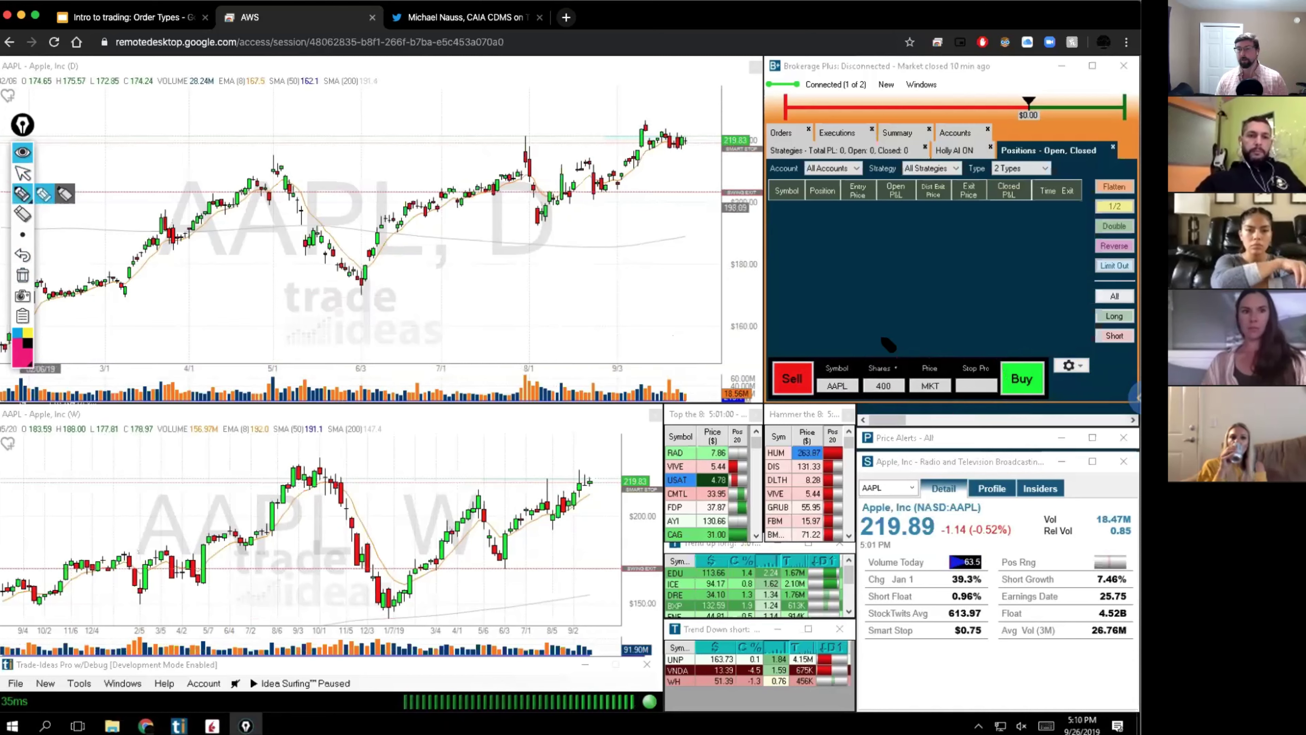
drag(820, 403, 856, 412)
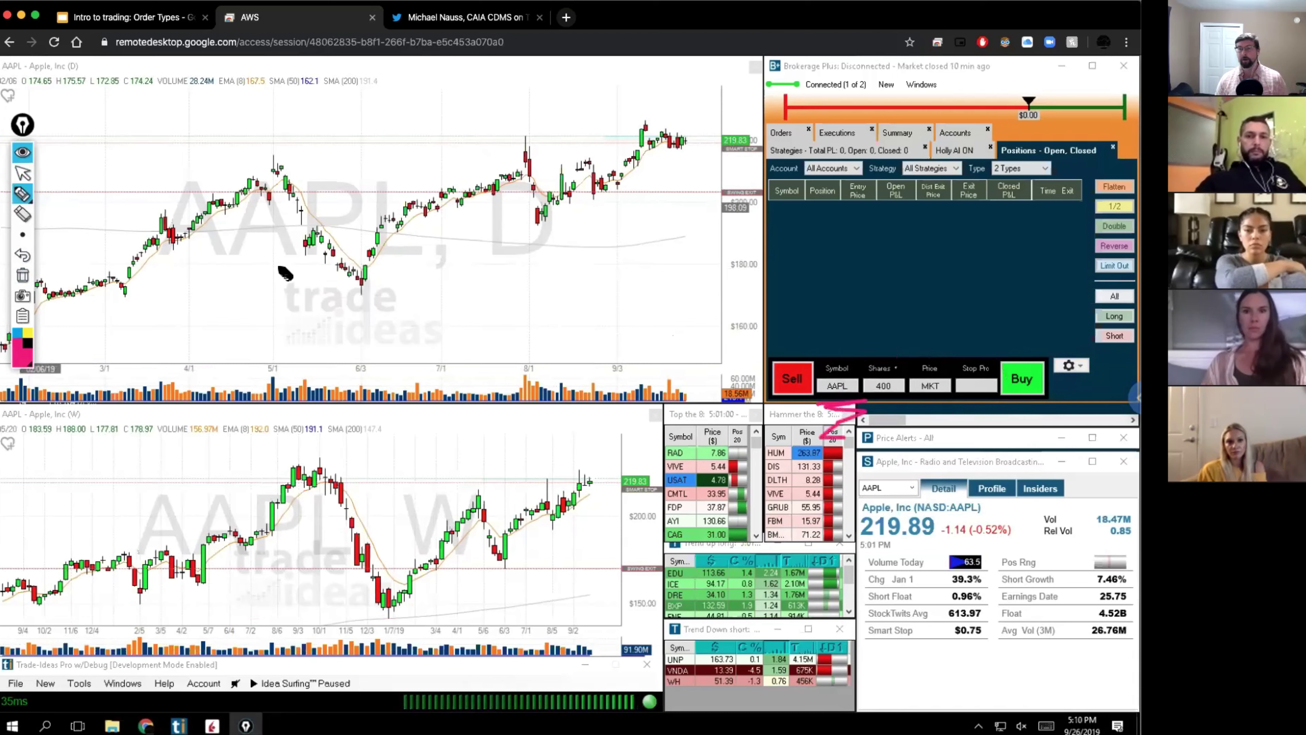
click(25, 176)
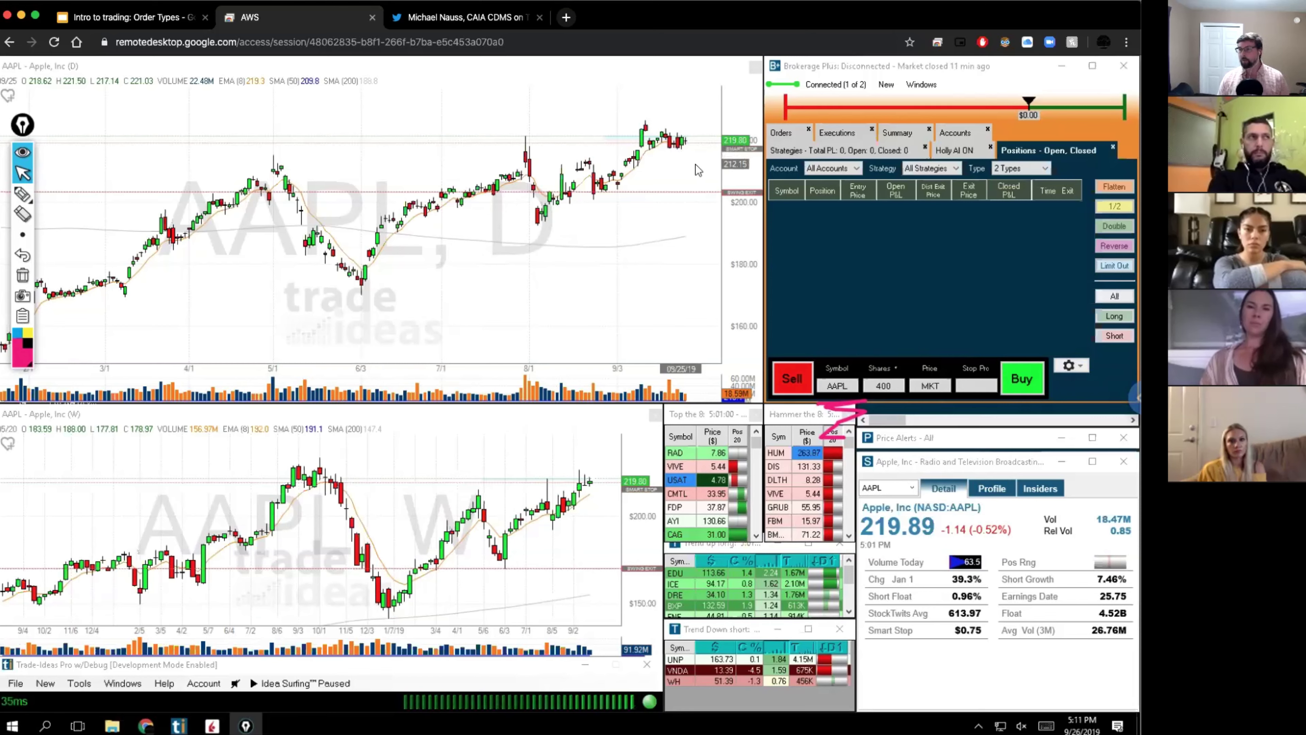
Submit a buy limit order for 10 shares of AAPL at a price of 221.00
click(894, 385)
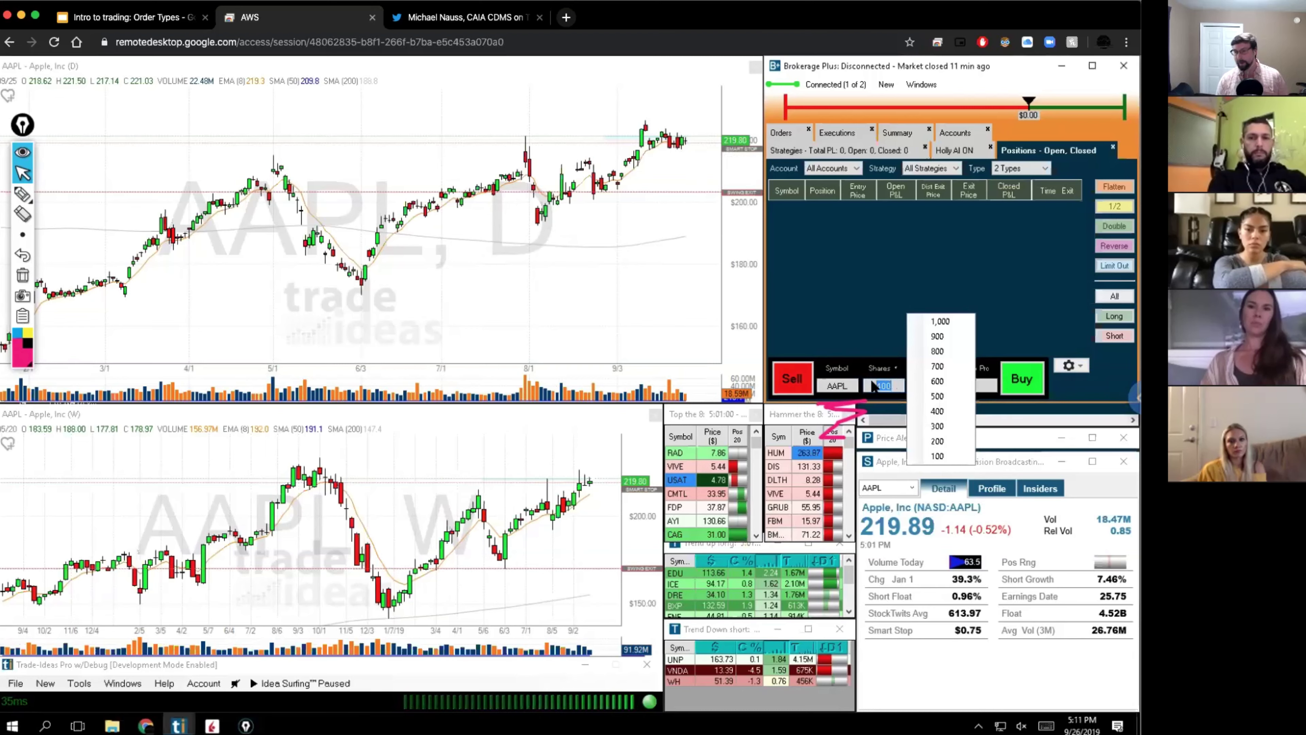
click(947, 372)
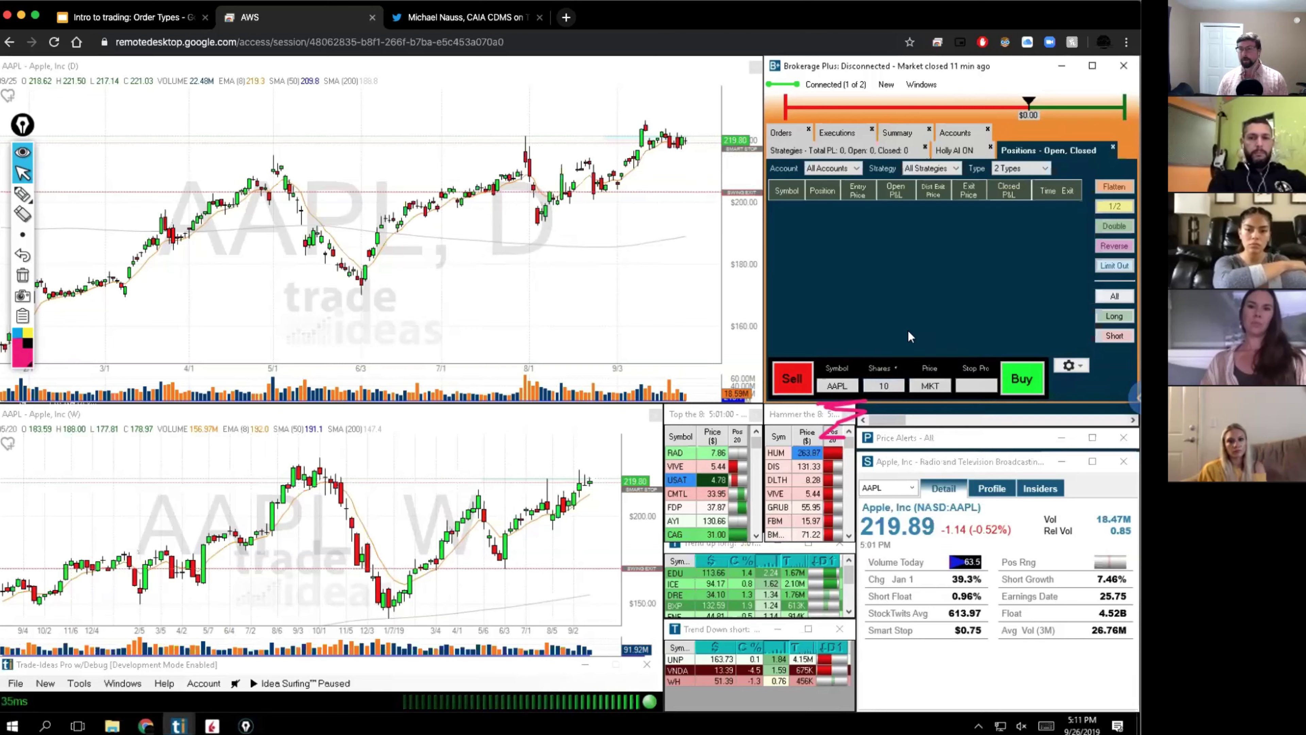
click(943, 386)
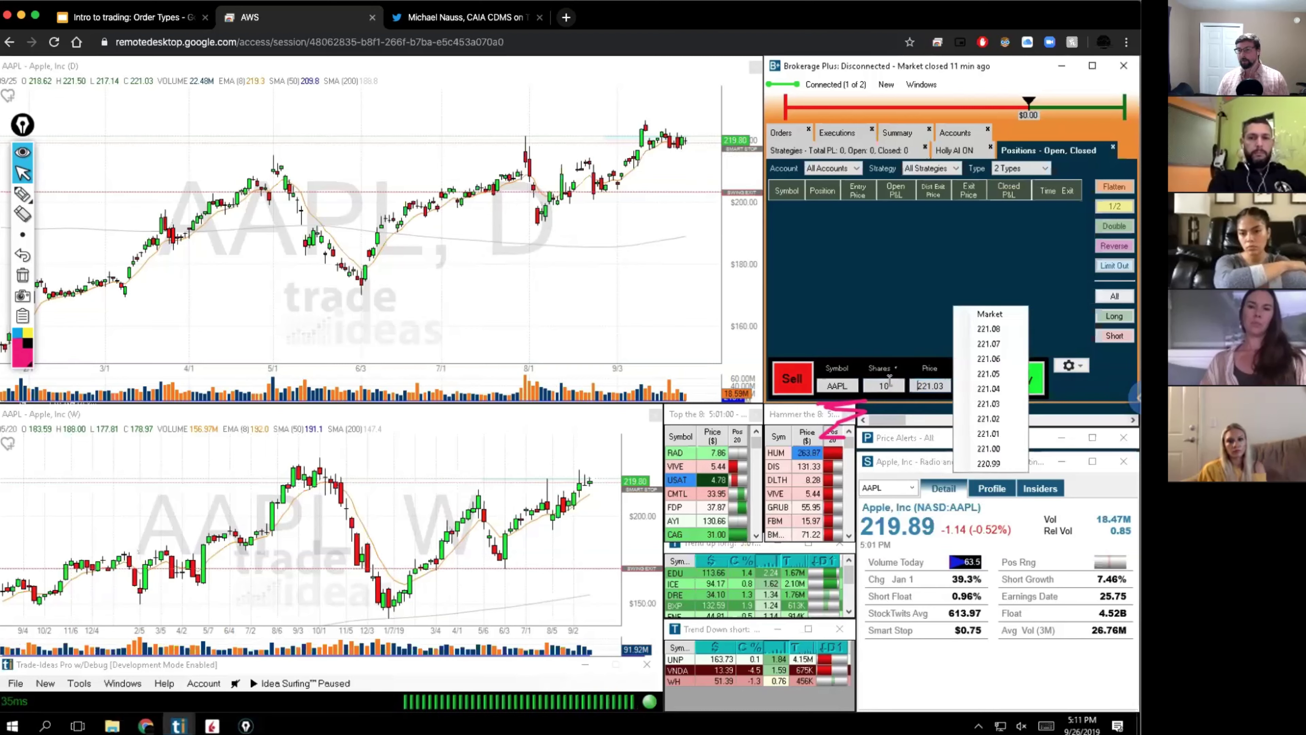
click(919, 388)
click(941, 385)
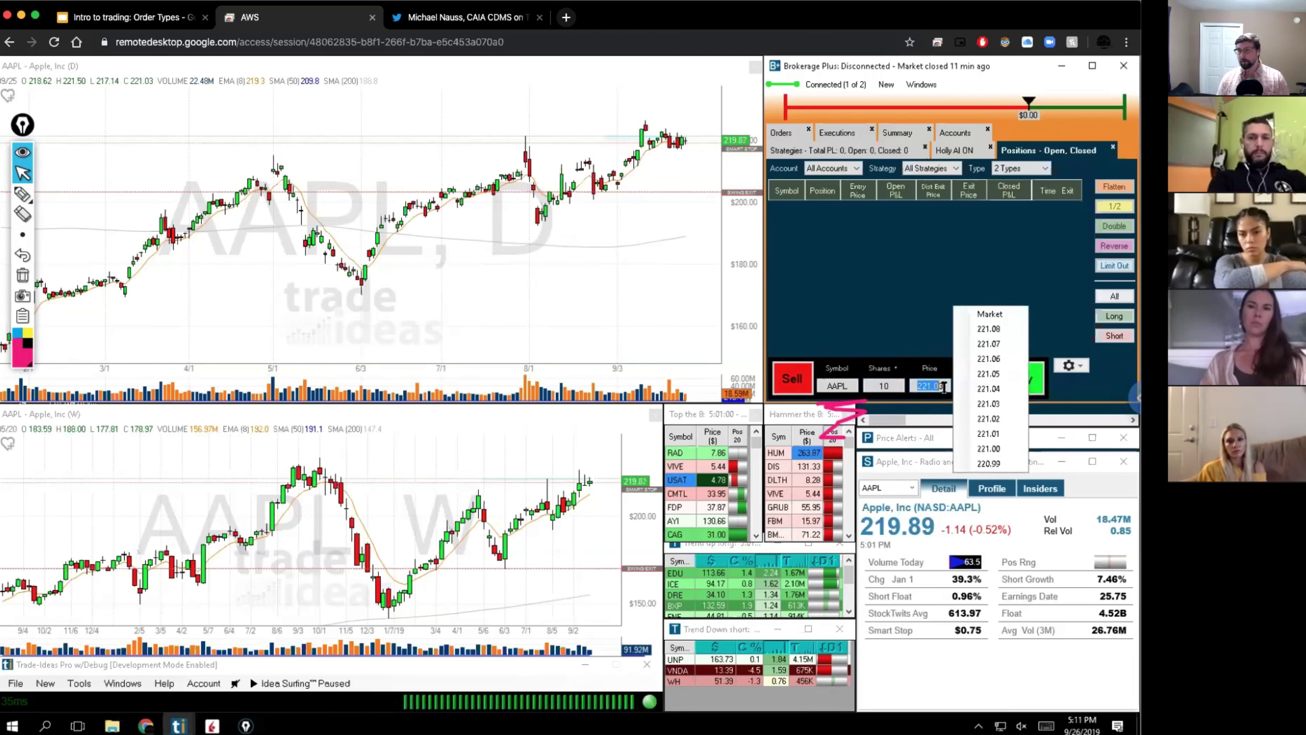
text(221)
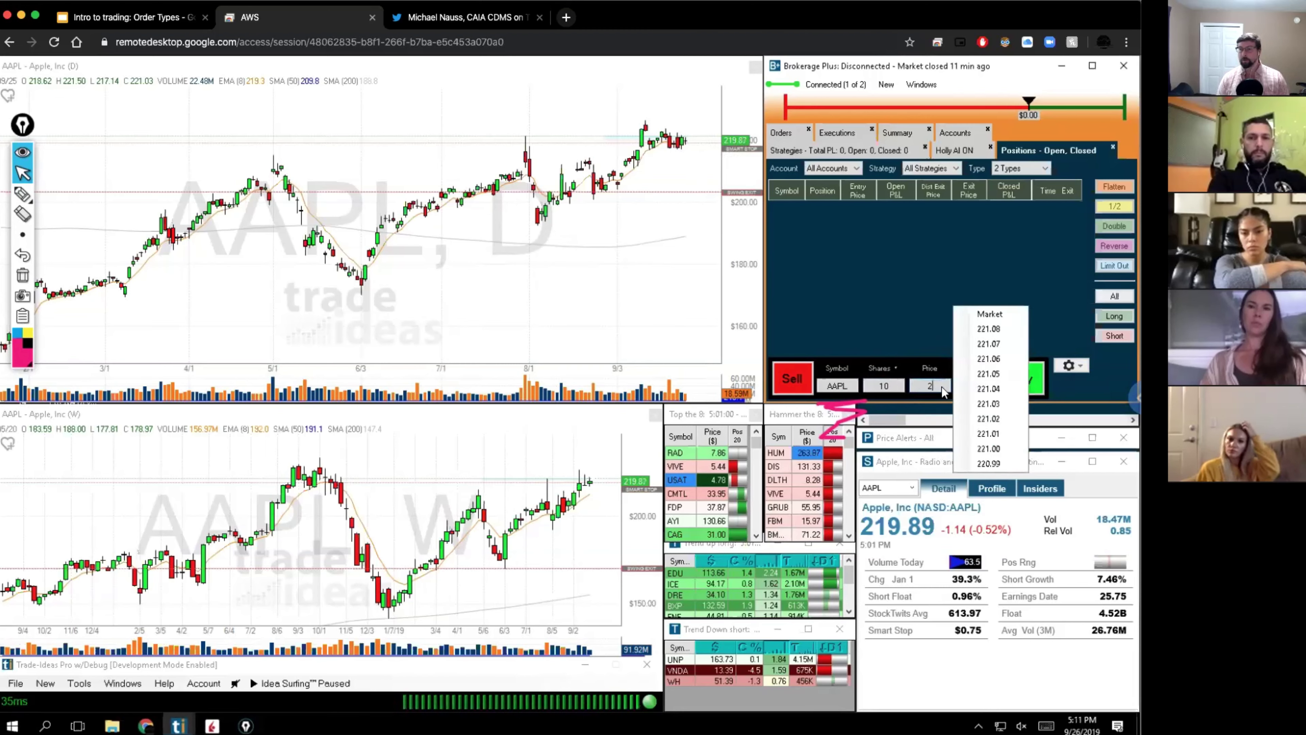
click(1022, 373)
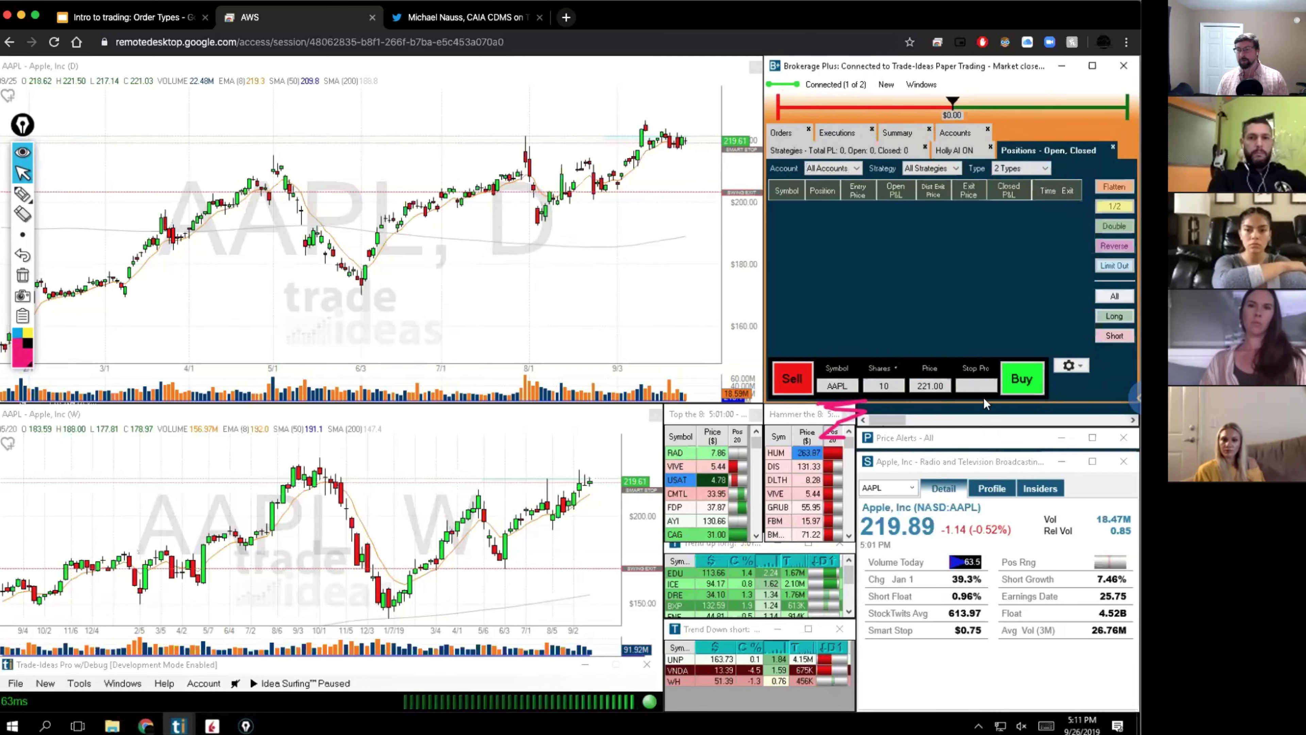
click(1018, 386)
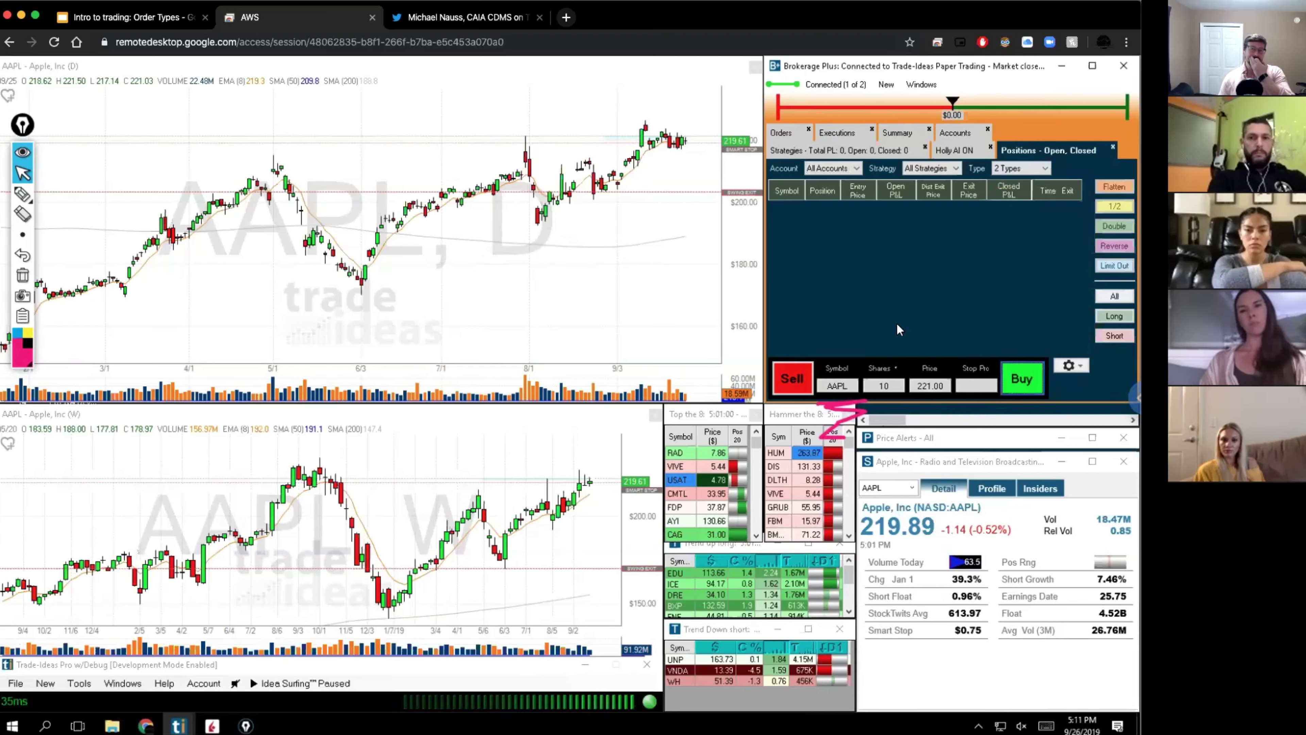
Open the Orders list and circle its first row area and the Cancel Order(s) control in pink
click(778, 135)
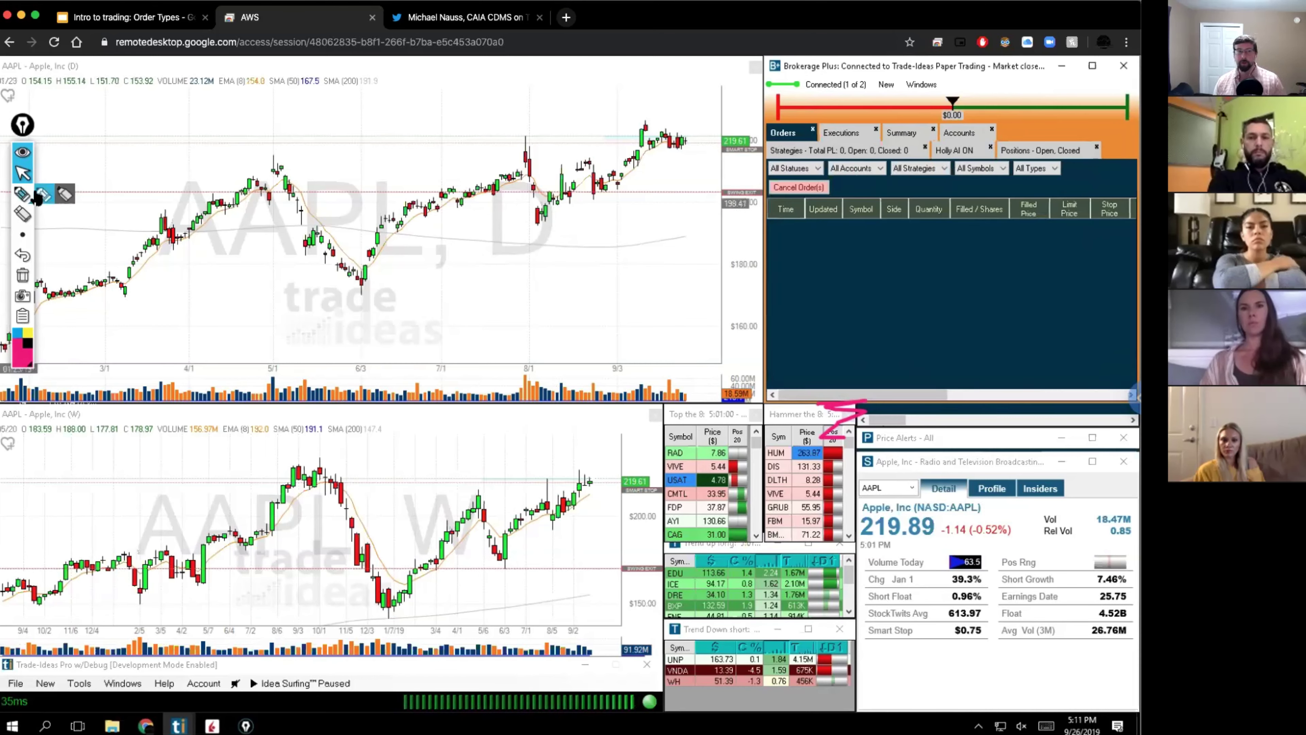
click(22, 194)
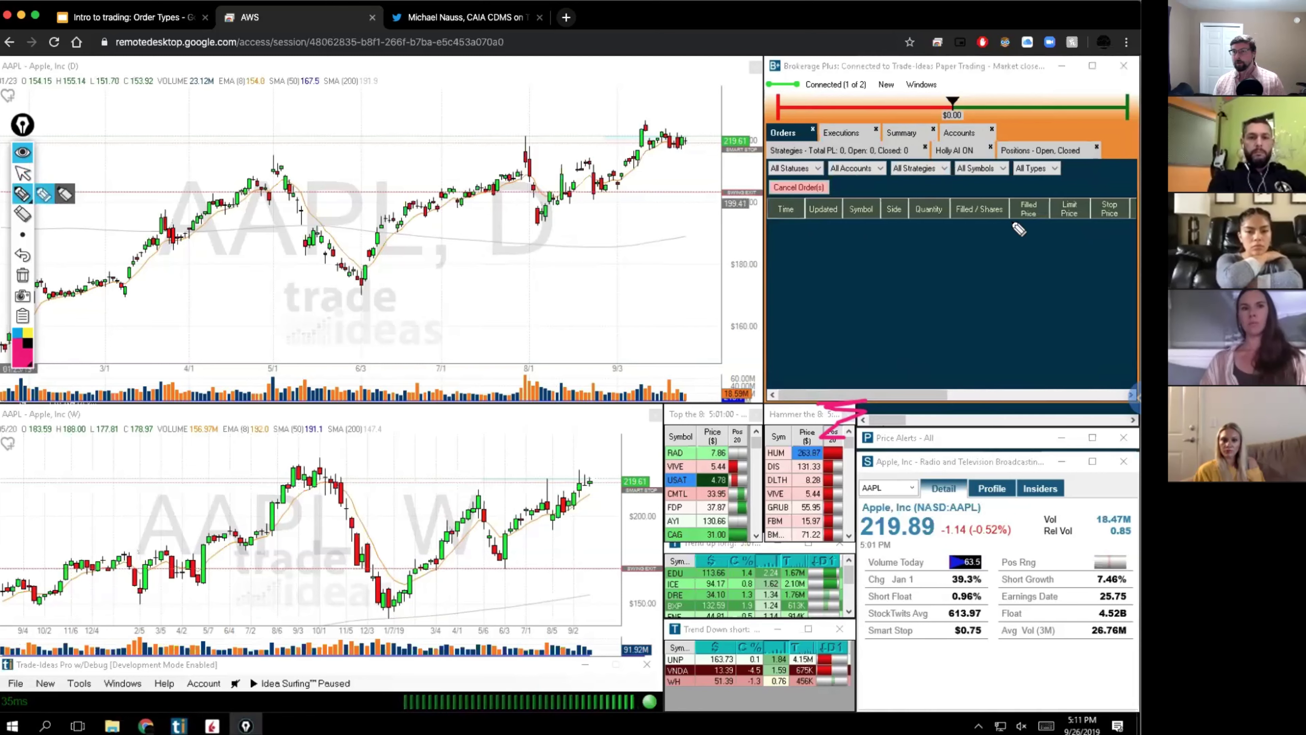
mouse_move(1026, 222)
mouse_down()
mouse_move(727, 221)
mouse_move(892, 249)
mouse_up()
drag(1004, 255, 1136, 243)
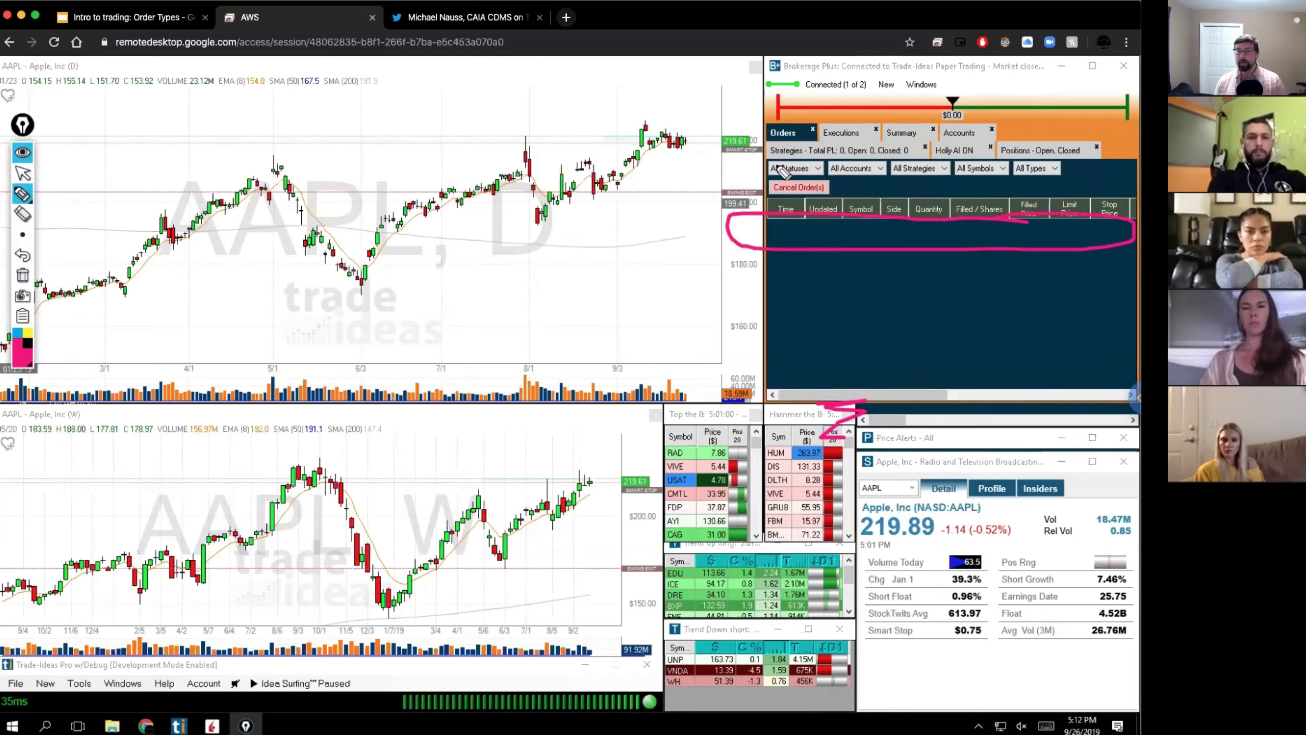
drag(836, 181, 803, 180)
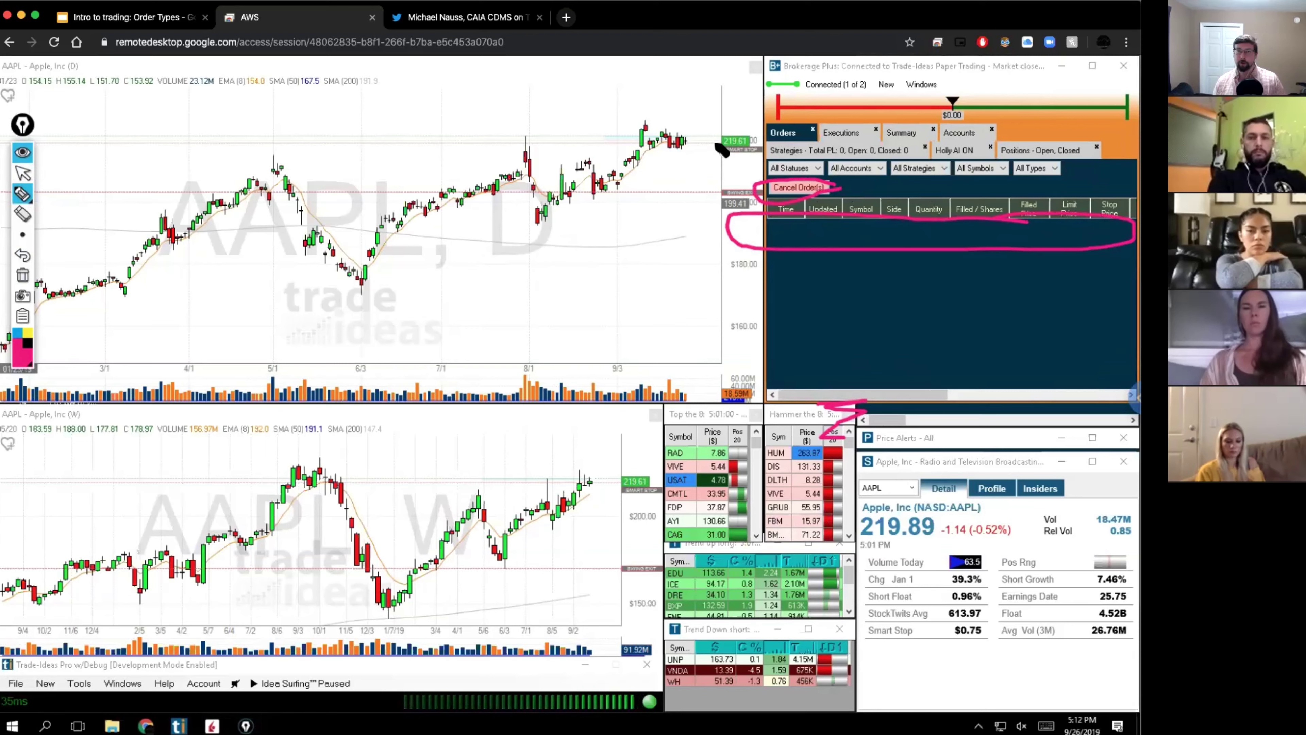
Mark the current price on the AAPL daily chart with a horizontal pink line, erase all annotations and return to the pointer
drag(711, 144, 506, 144)
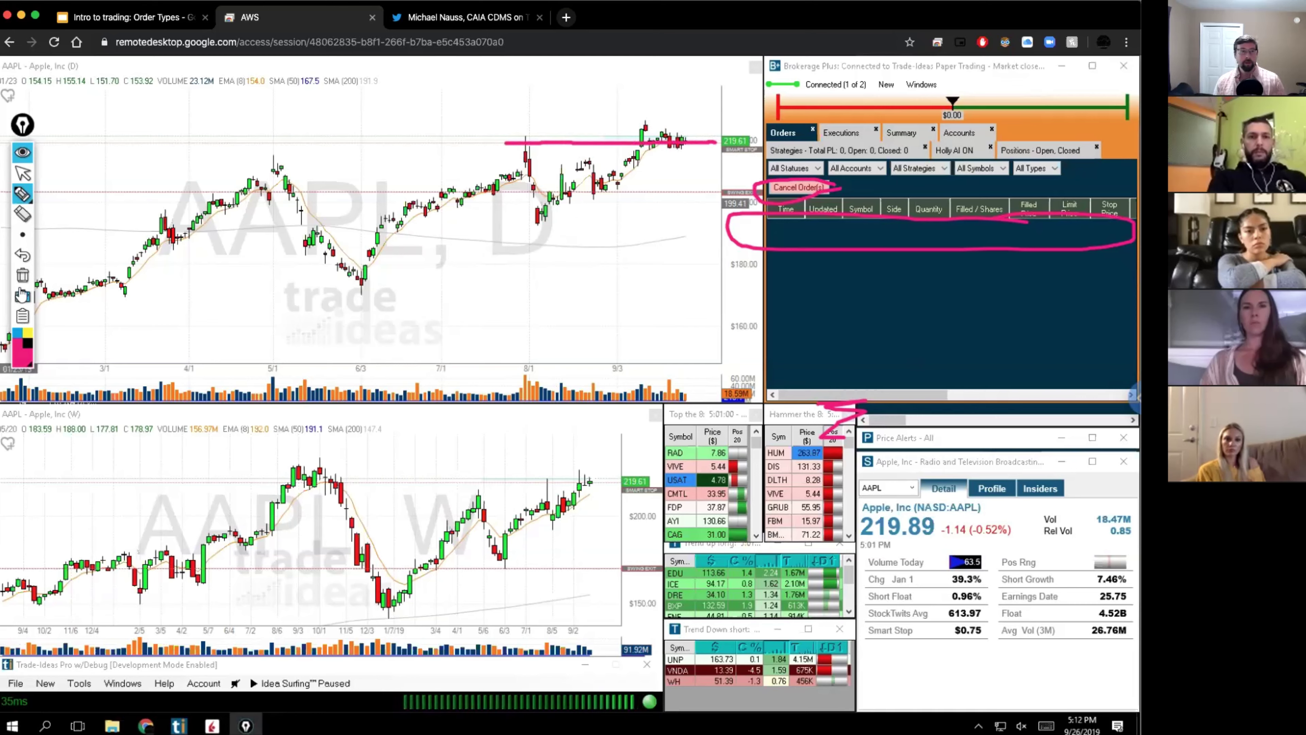
click(22, 275)
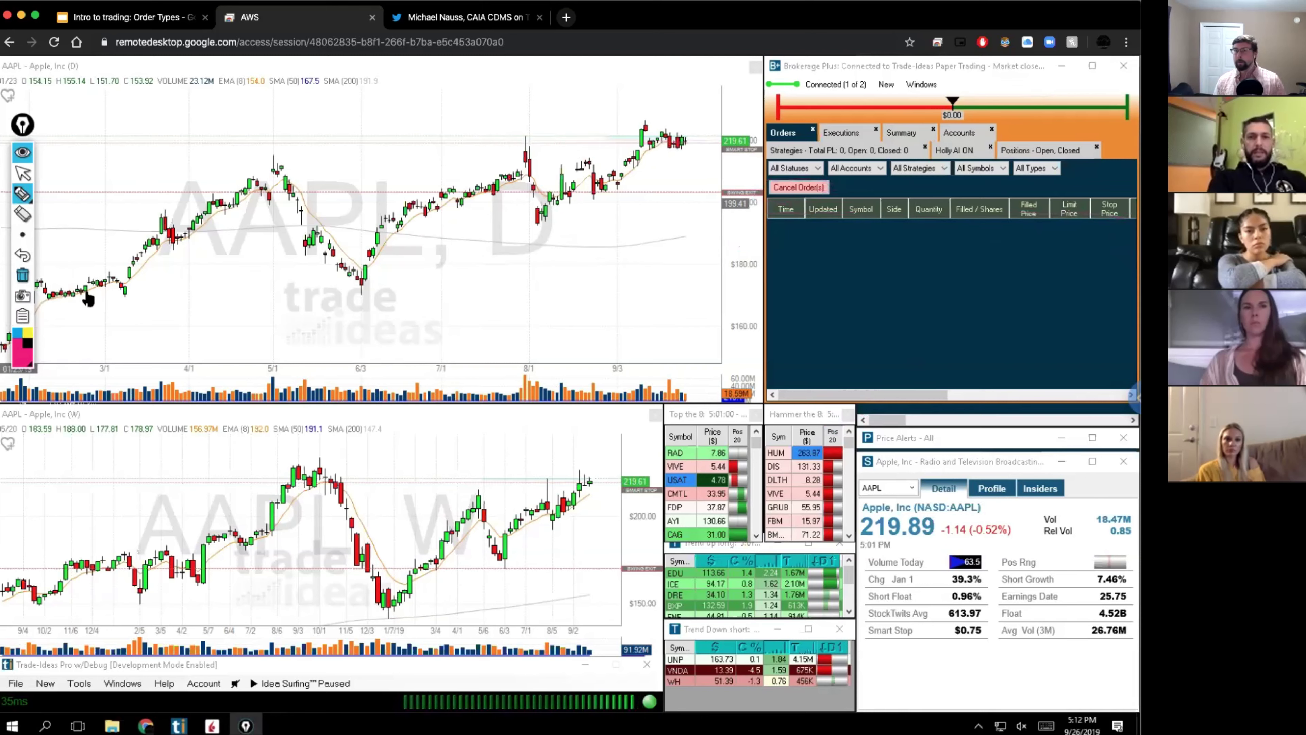
click(29, 176)
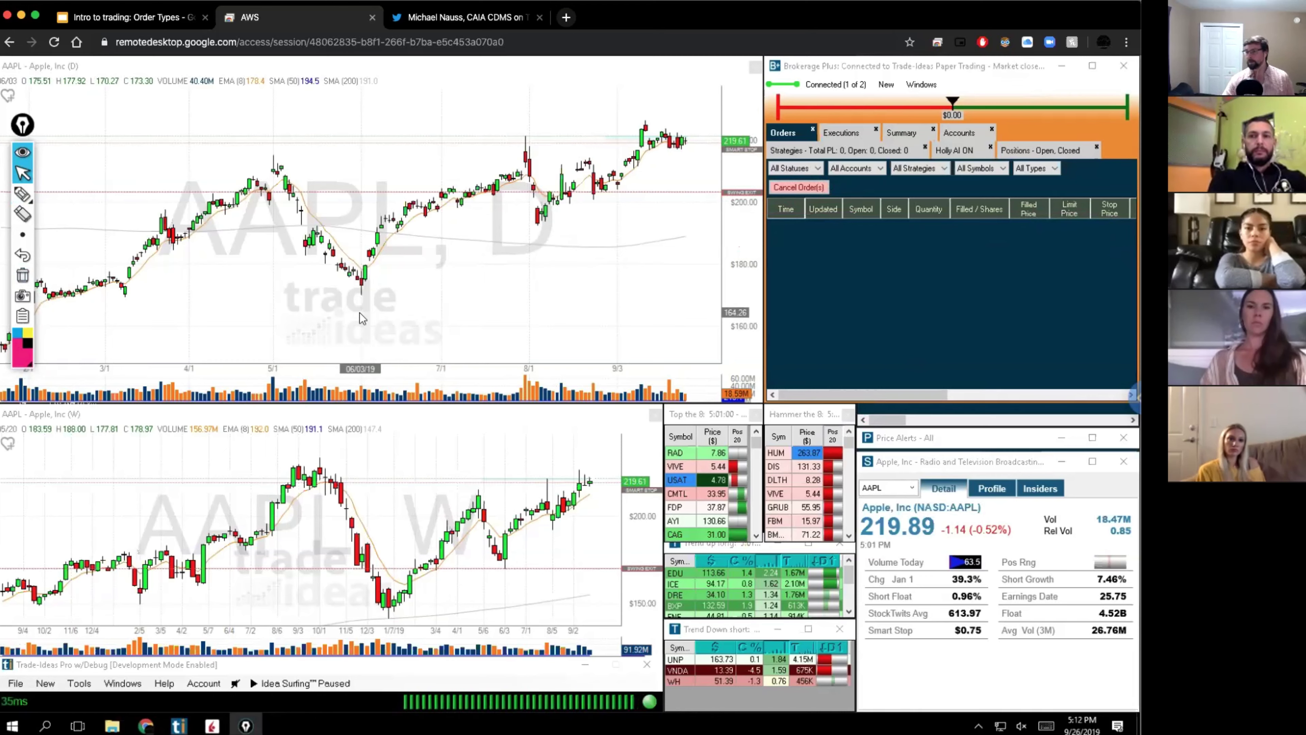
Mark the current price, a lower entry level and a dip-and-rally arrow in pink on the AAPL daily chart, and return to the pointer
click(23, 199)
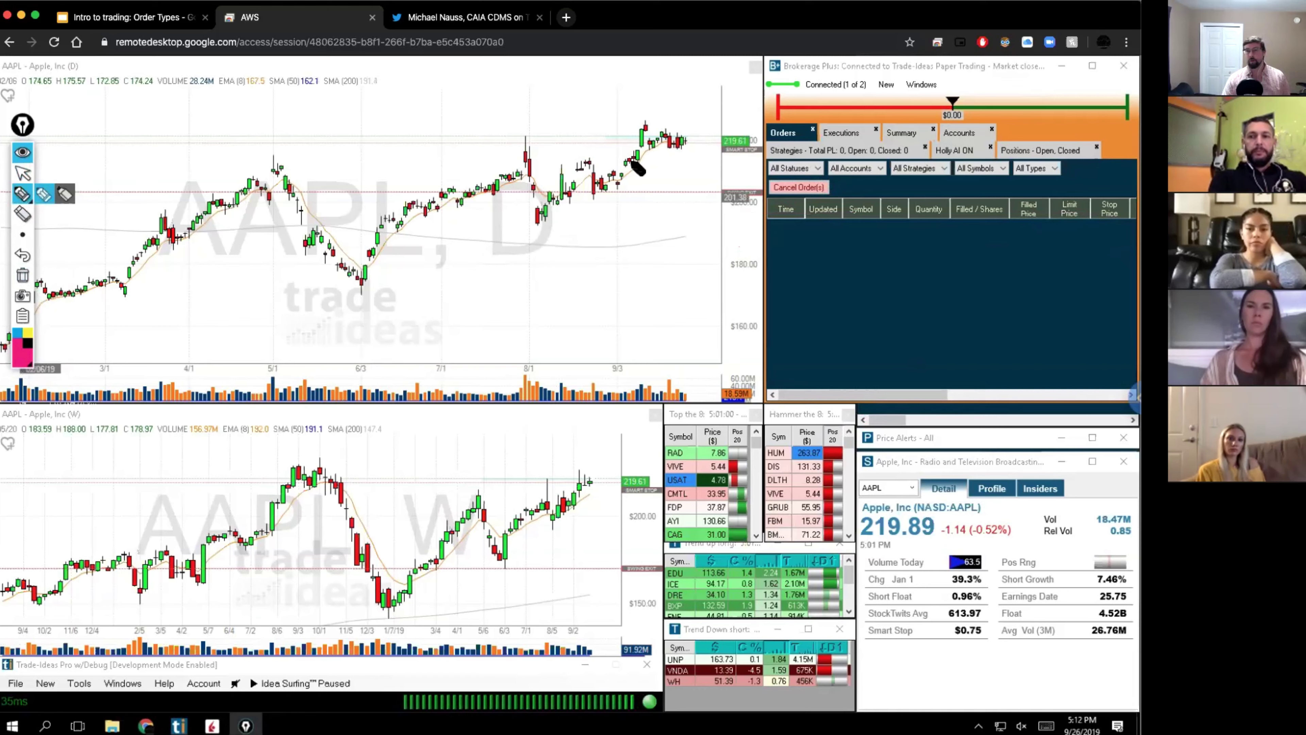
click(688, 141)
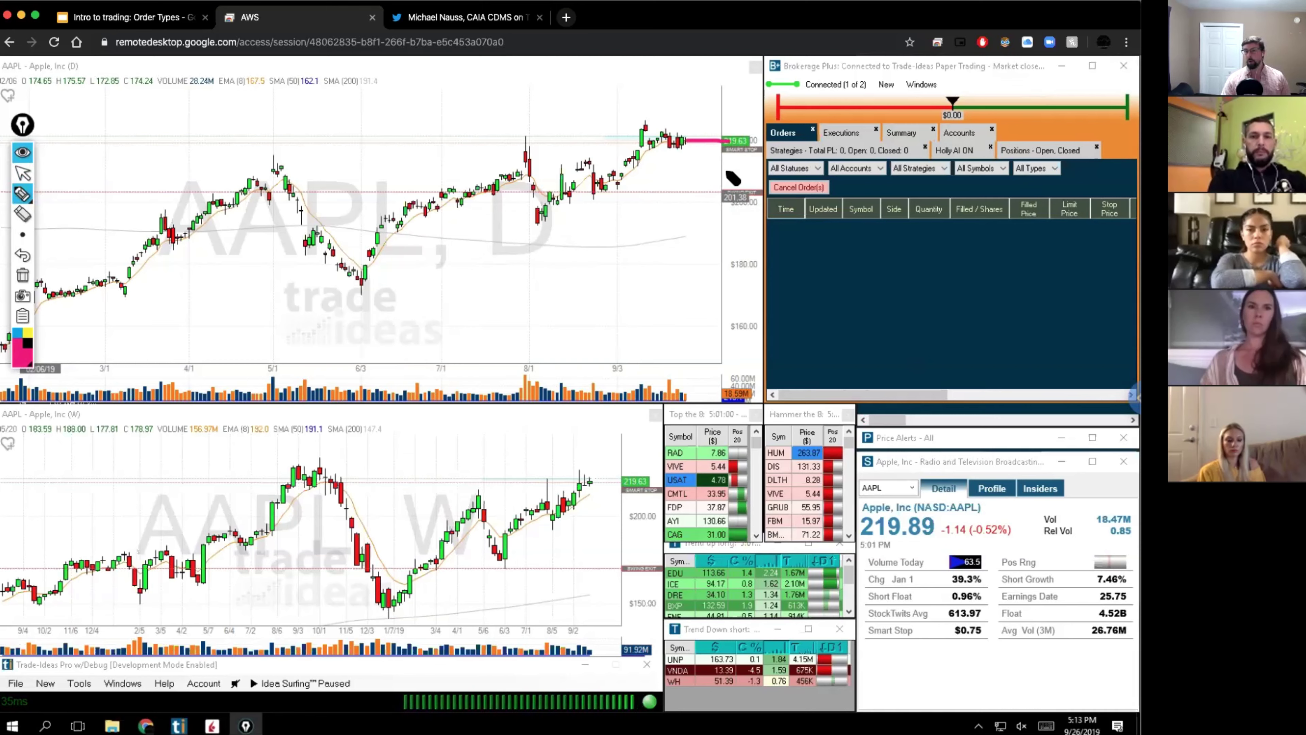
drag(727, 173, 667, 174)
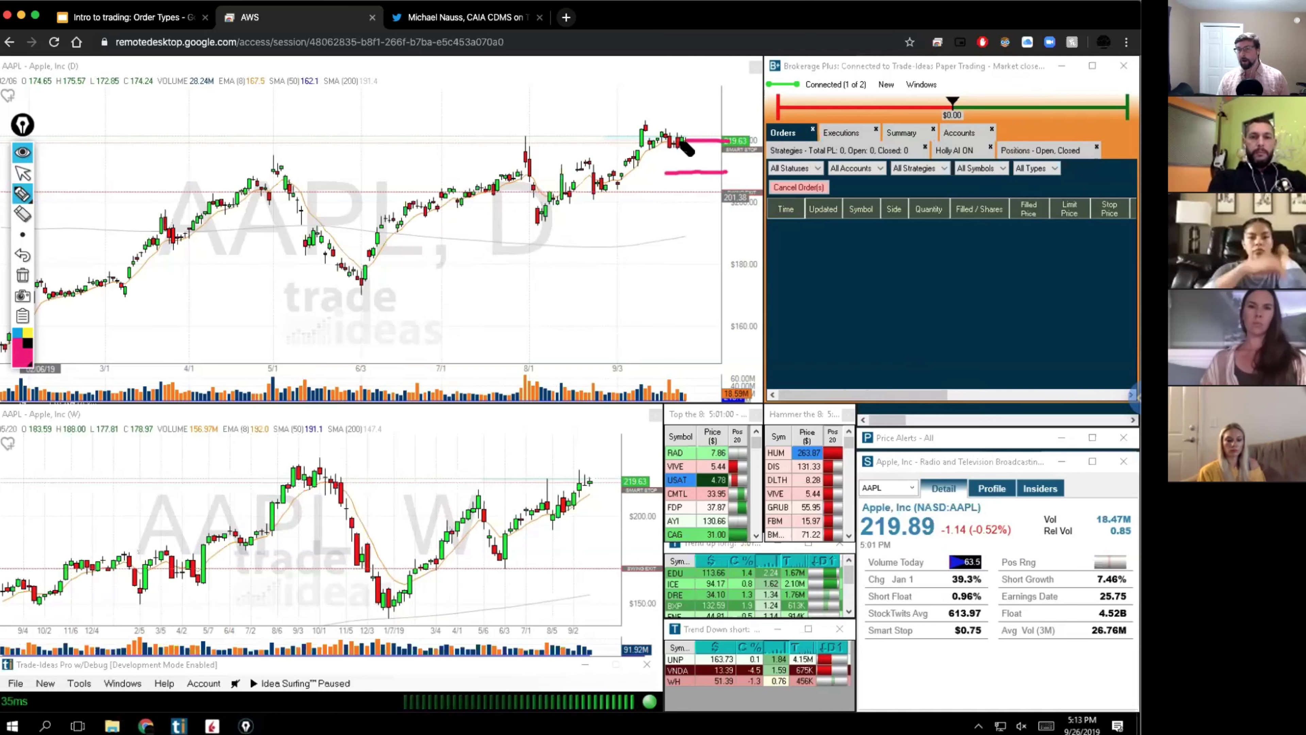
mouse_move(678, 139)
mouse_down()
mouse_move(700, 169)
mouse_move(752, 86)
mouse_move(723, 91)
mouse_up()
mouse_move(701, 174)
mouse_down()
mouse_move(703, 188)
mouse_move(684, 181)
mouse_up()
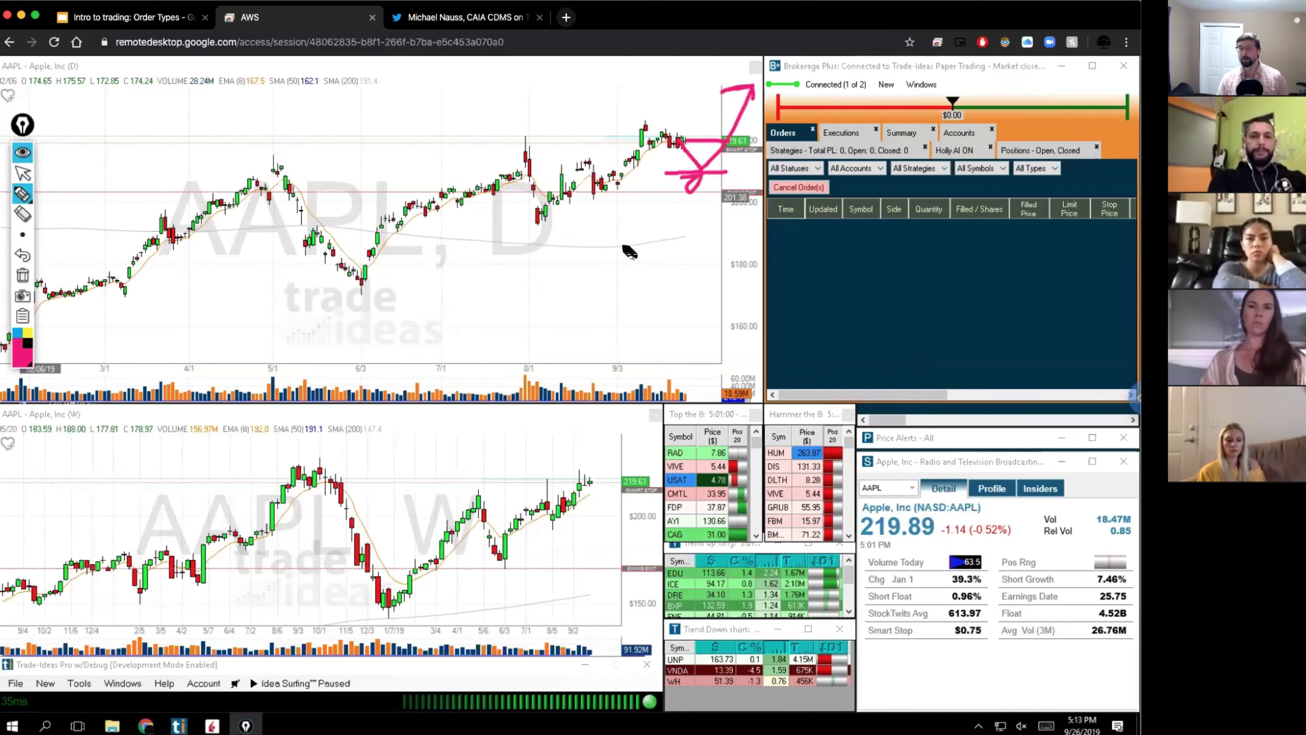
click(22, 173)
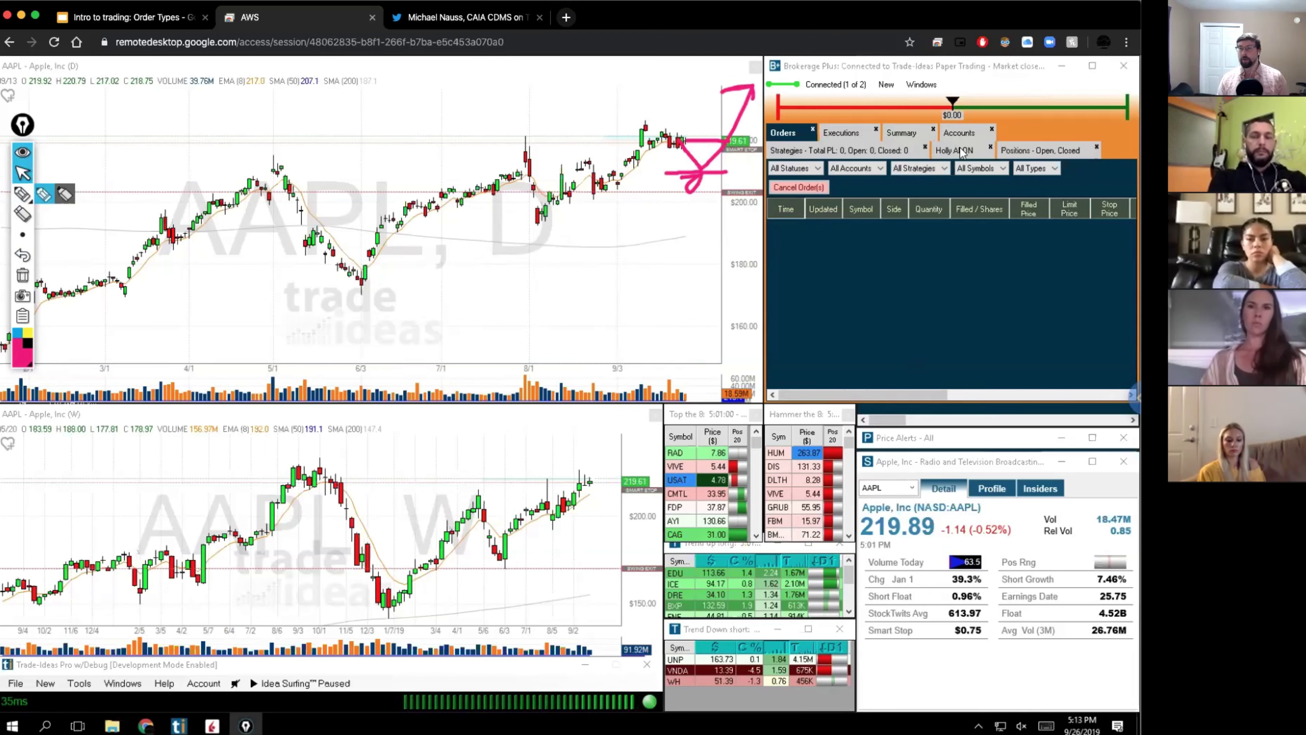
Open the Positions list and clear the Open and Closed type filters so all types are included
click(1021, 147)
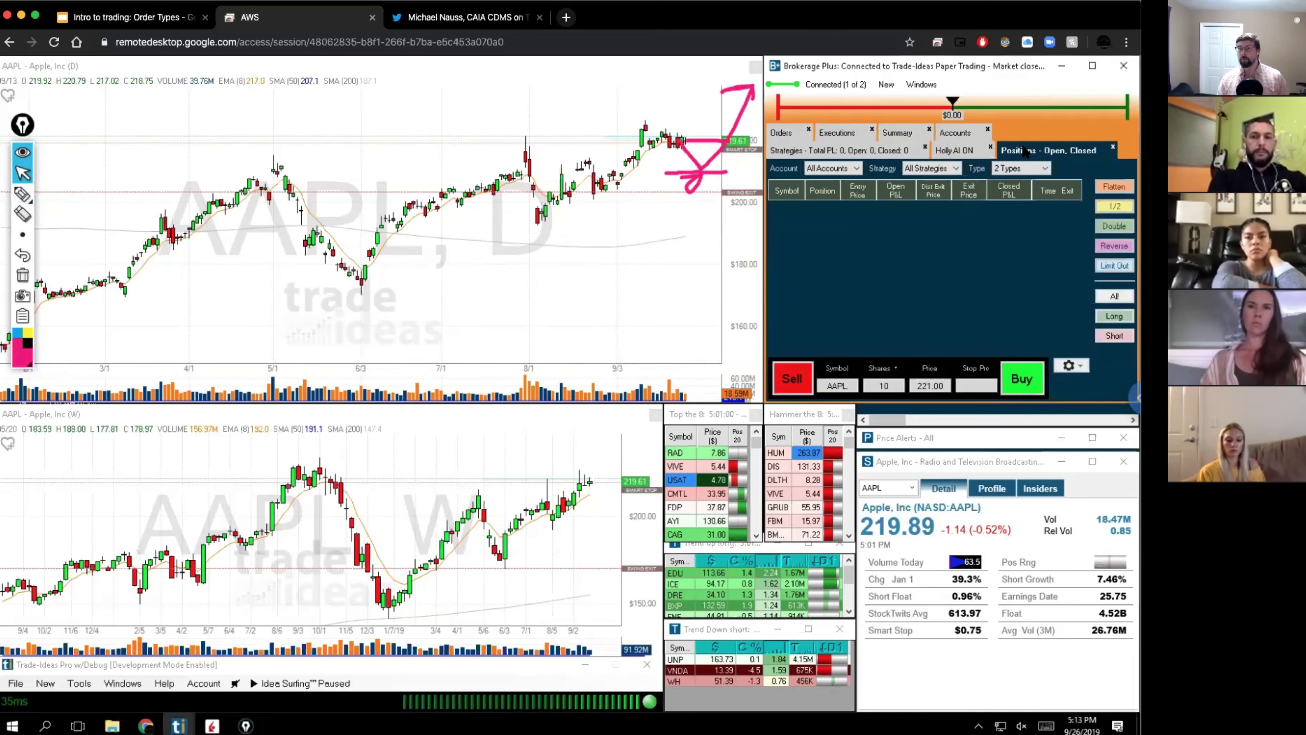
click(1009, 173)
click(997, 181)
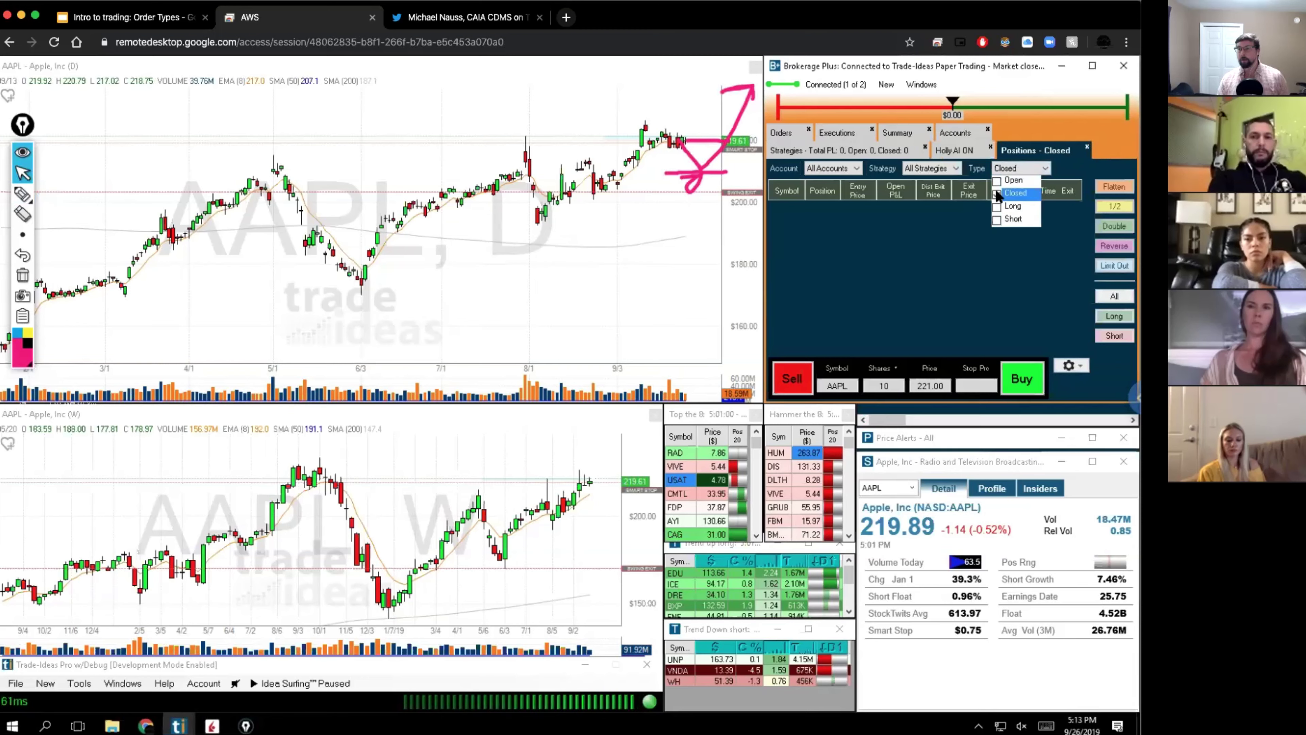
click(997, 194)
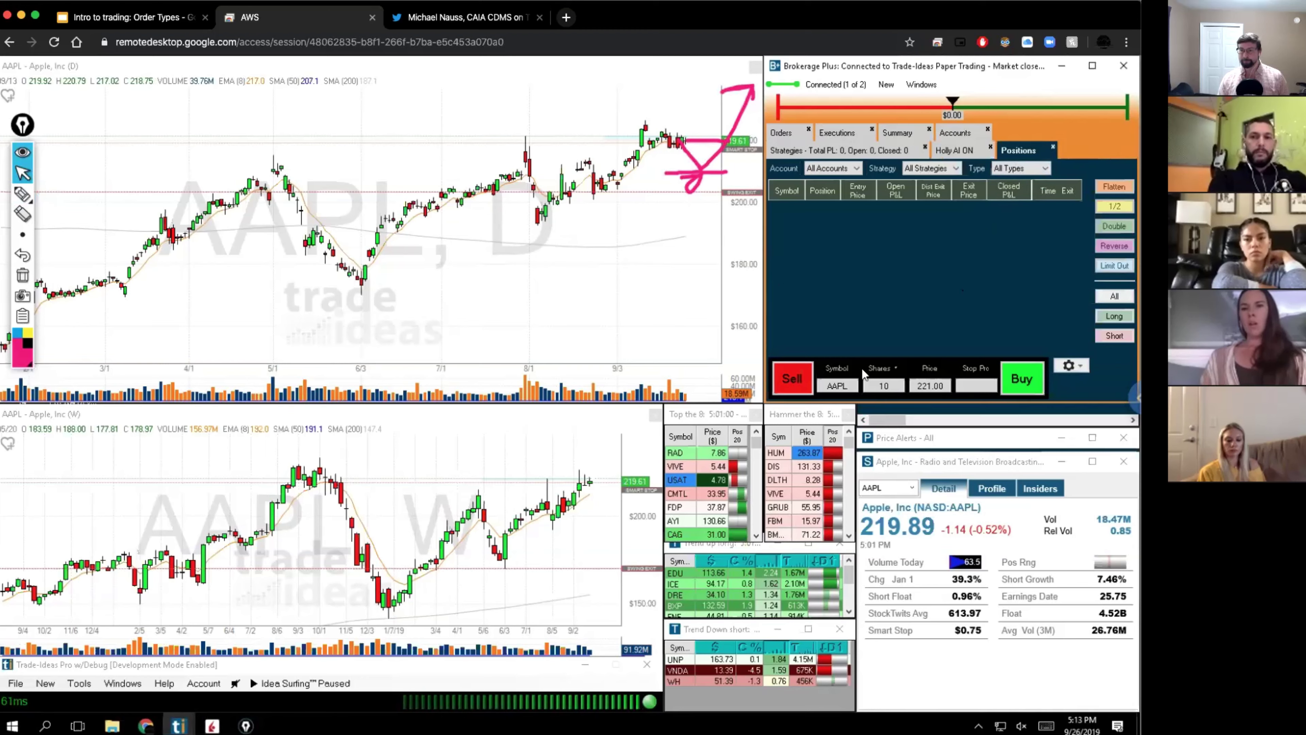
Set the AAPL order entry price to 210.00 and erase all chart annotations
click(930, 386)
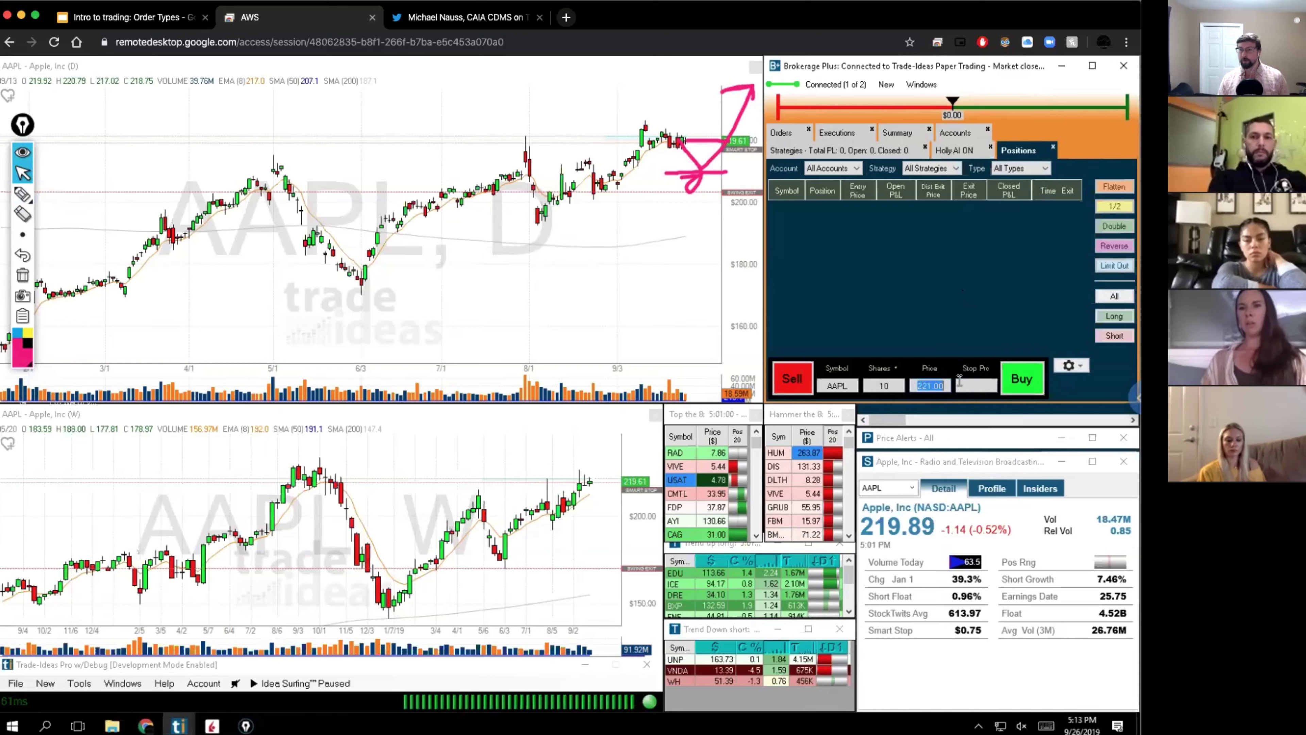
text(210)
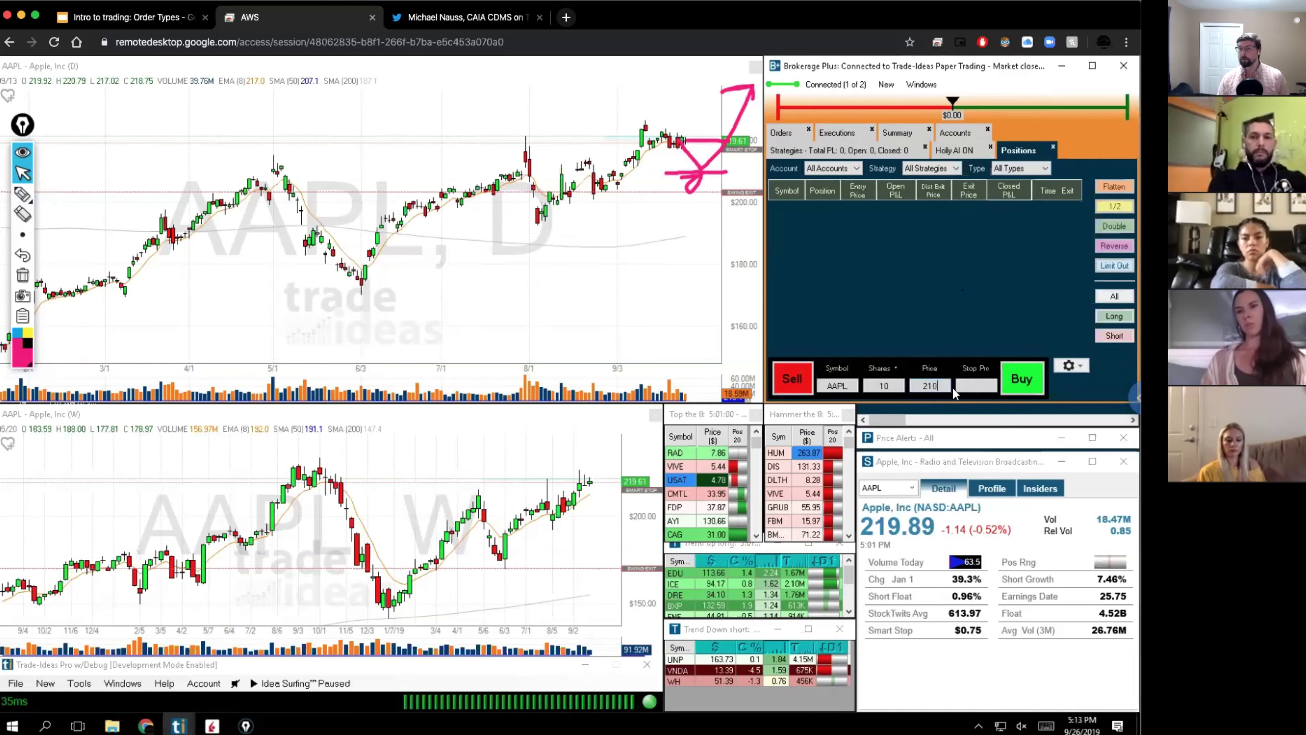
click(864, 292)
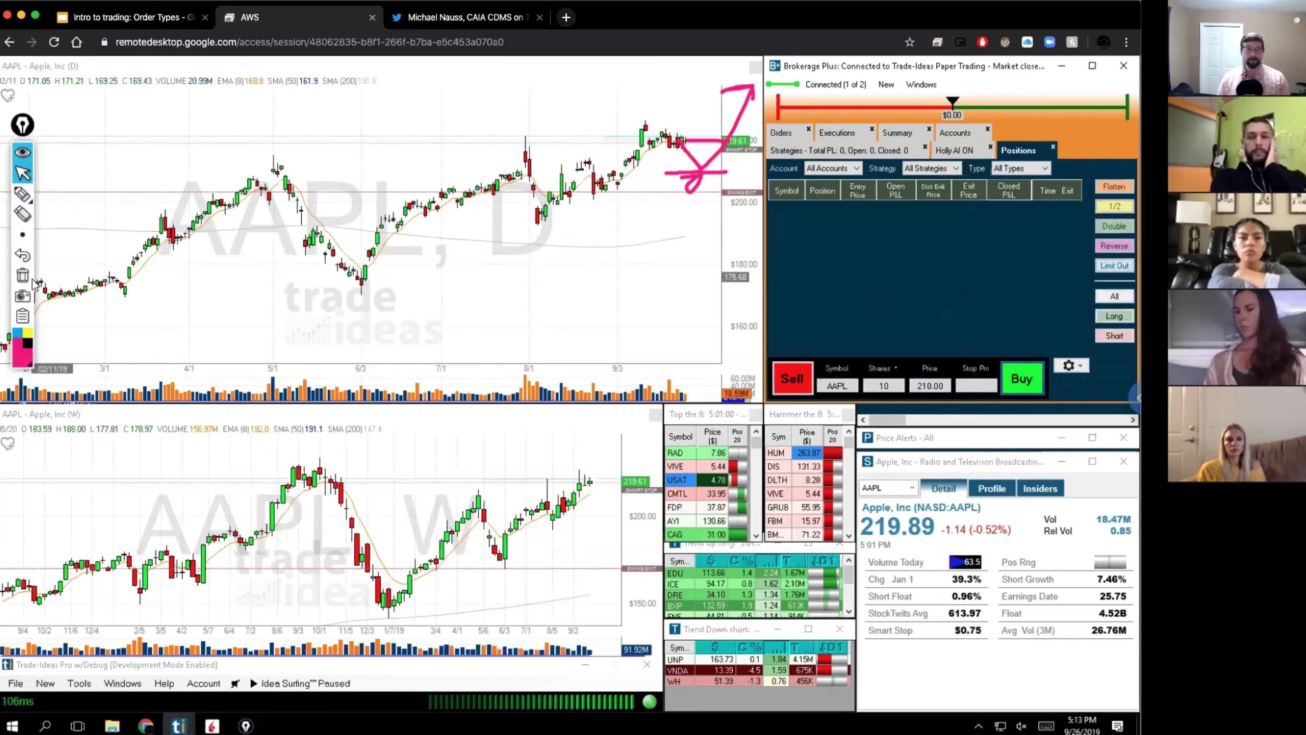
click(23, 276)
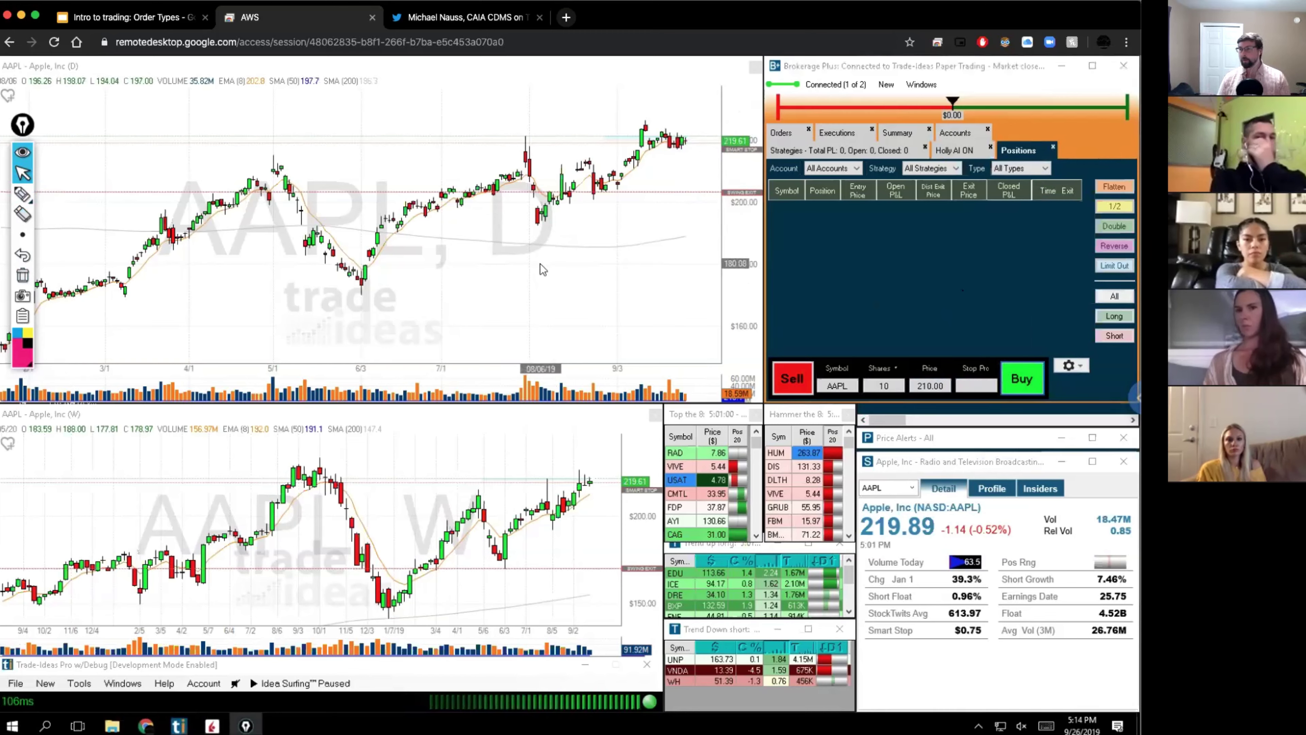
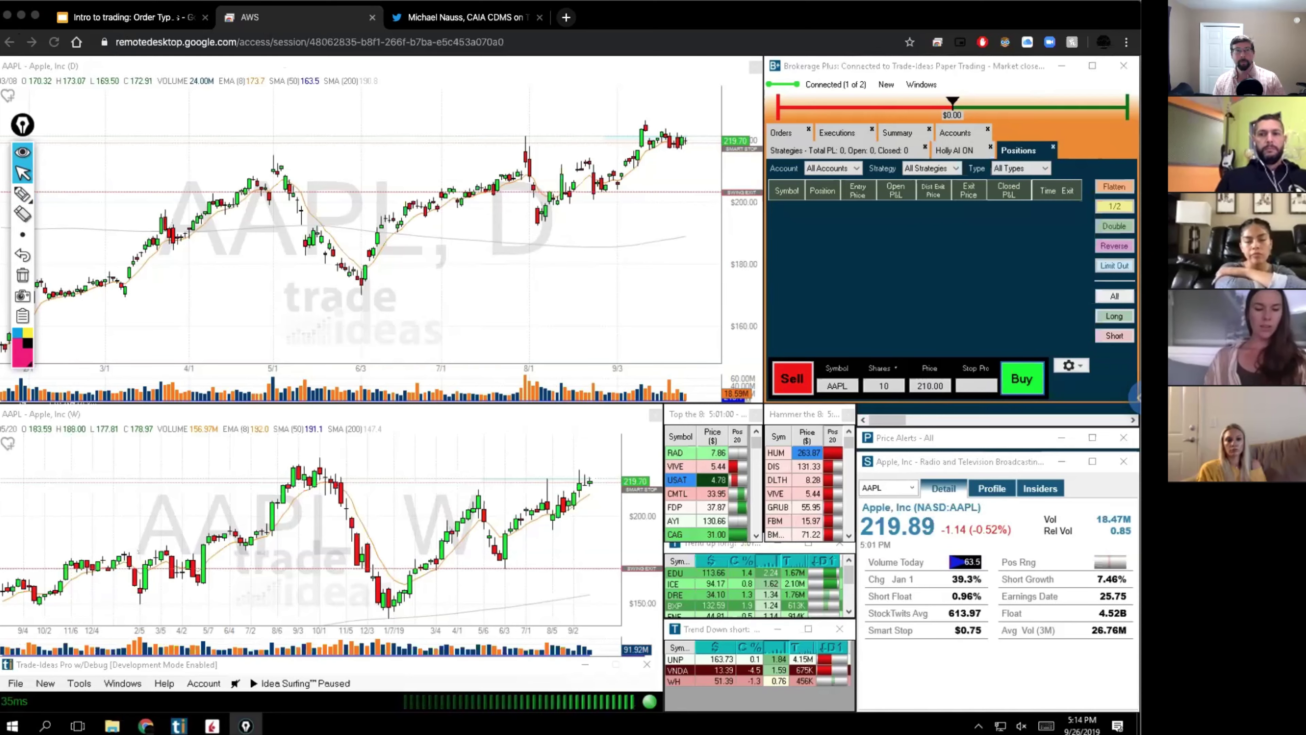
Return to the Limit Orders slide, and from there switch to the Amazon WorkSpaces session and load the symbol AAPL
click(128, 17)
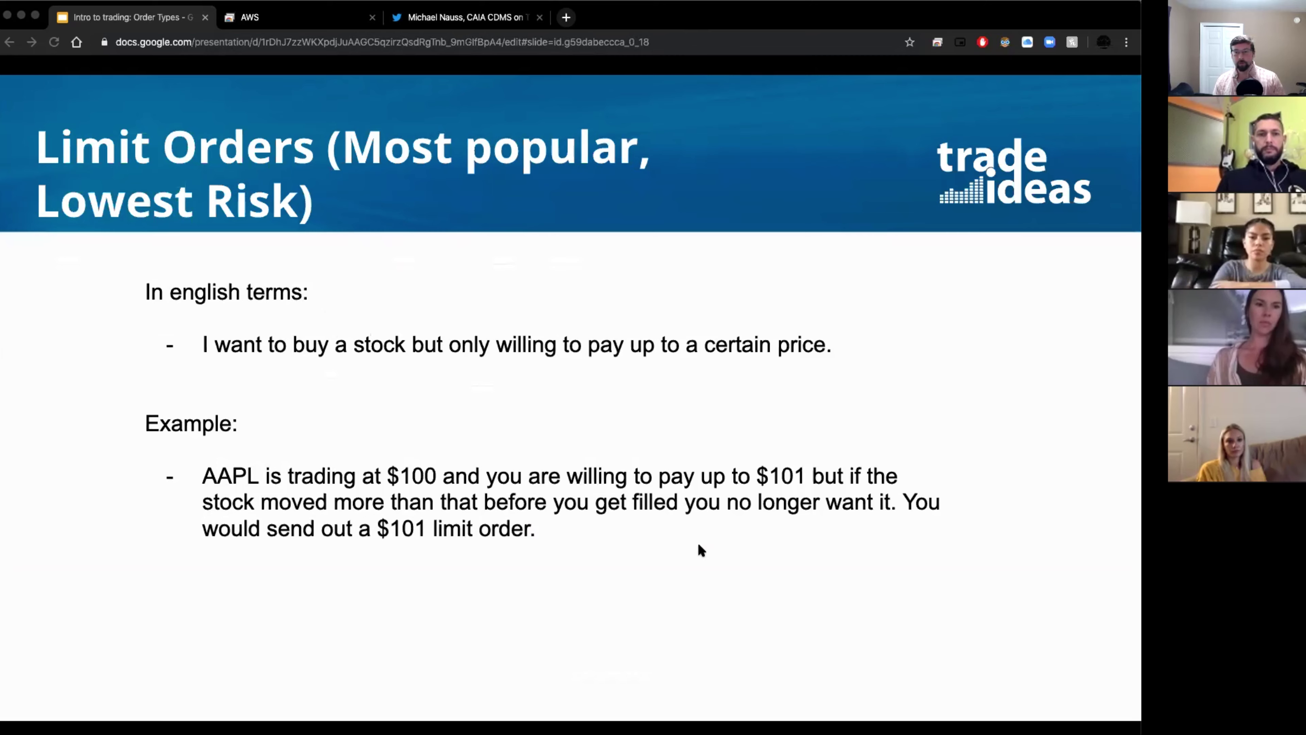
key(super+Tab)
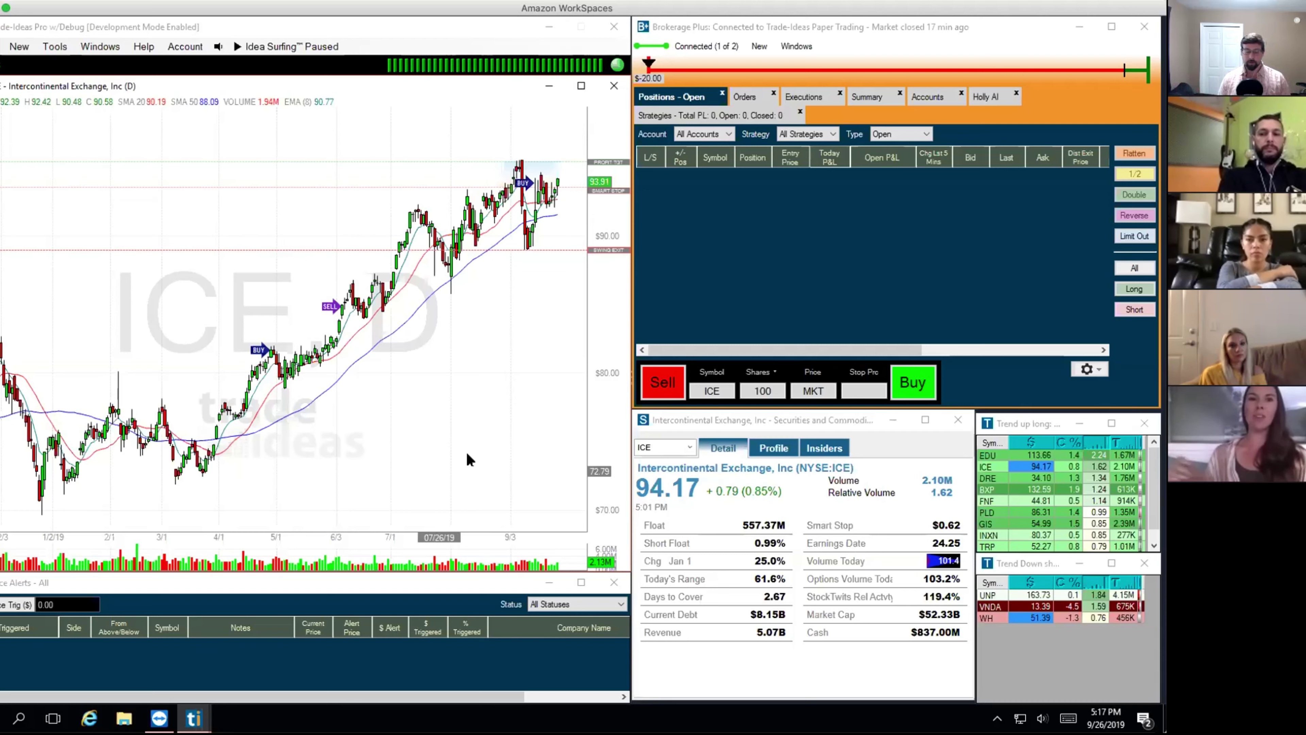
text(AAPL)
key(Return)
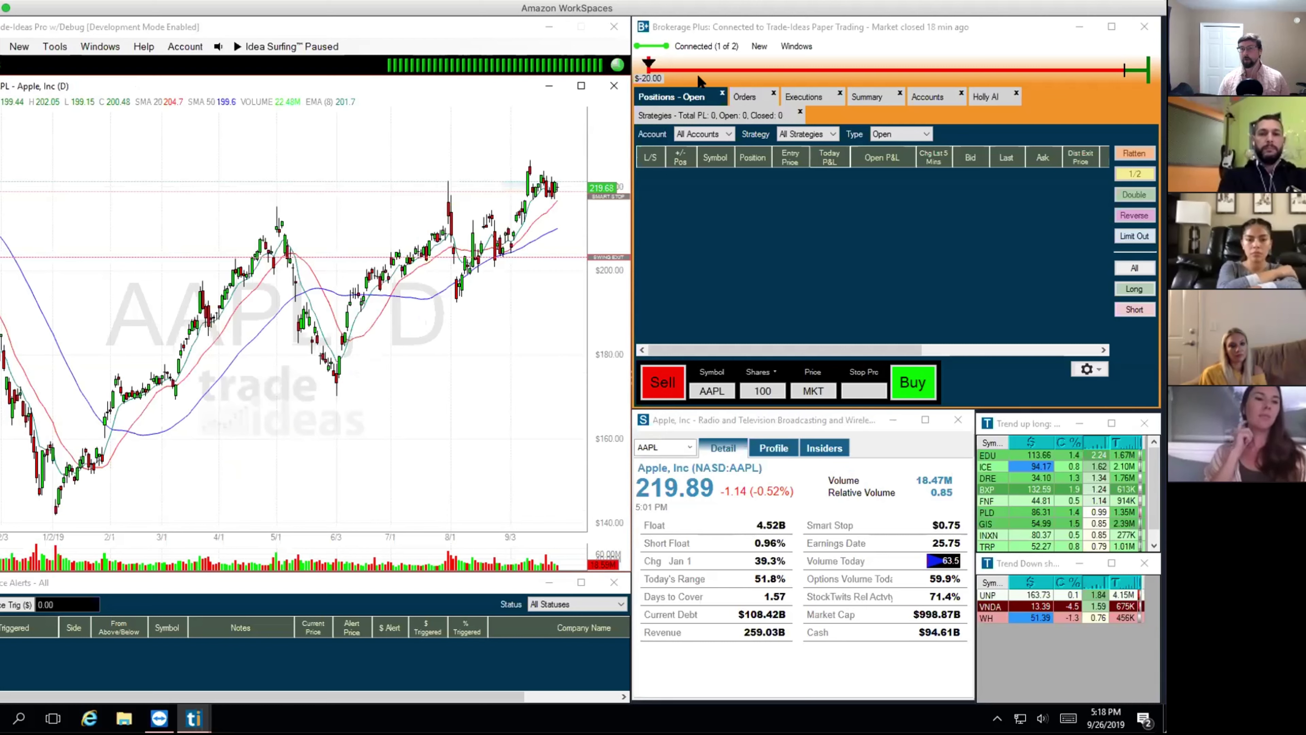
View the available broker connections in Brokerage Plus and close the list without changing any connection
click(705, 49)
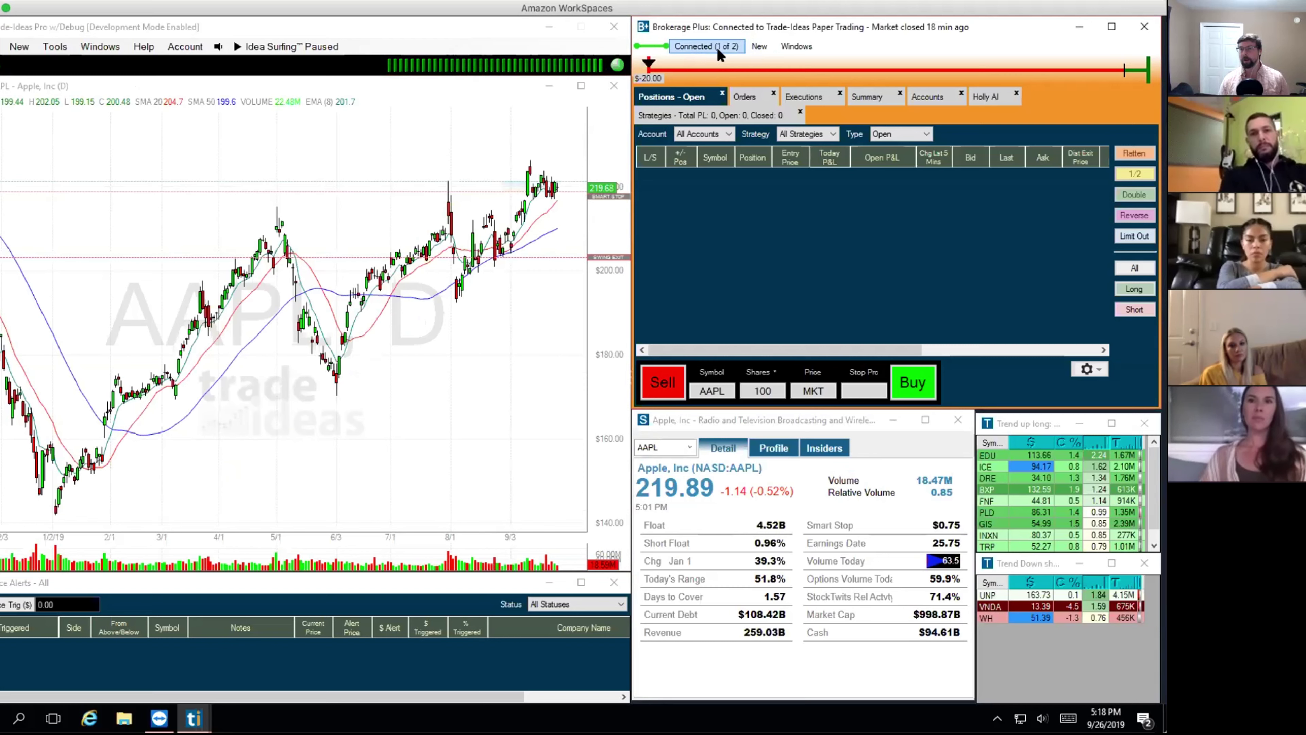
click(717, 46)
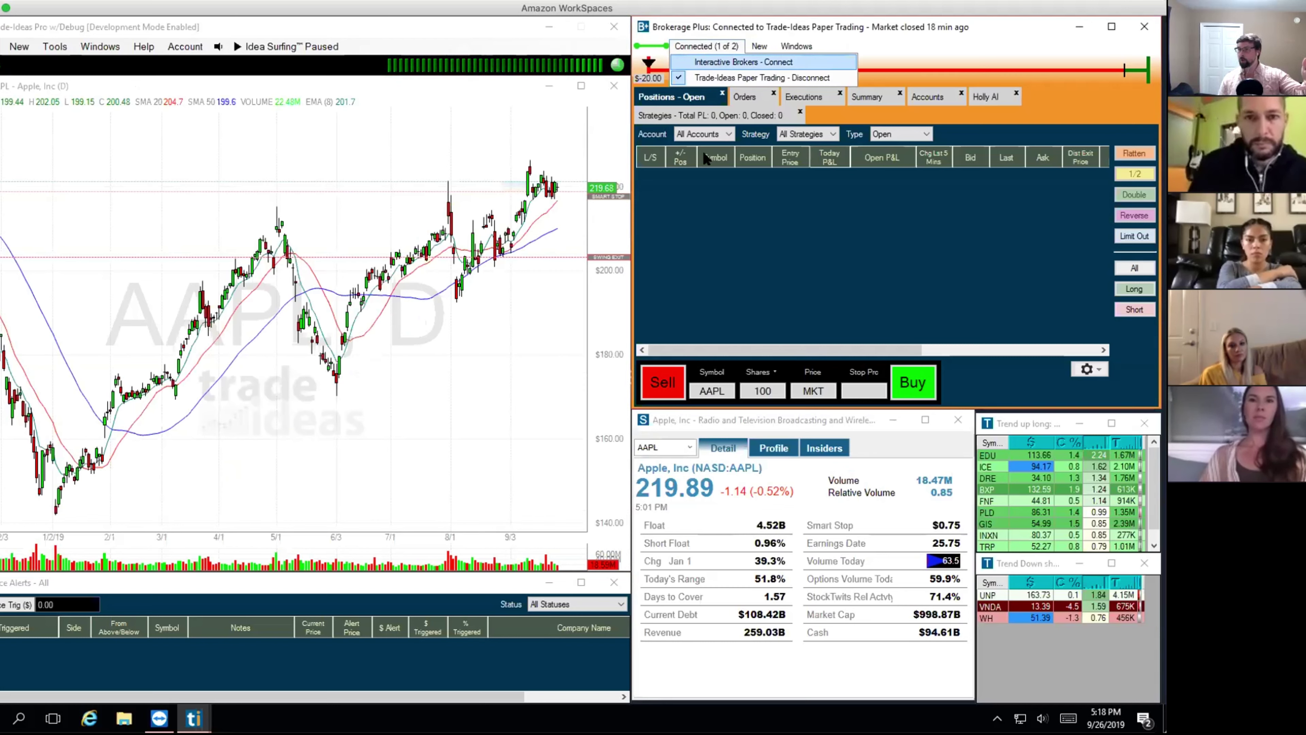
click(708, 203)
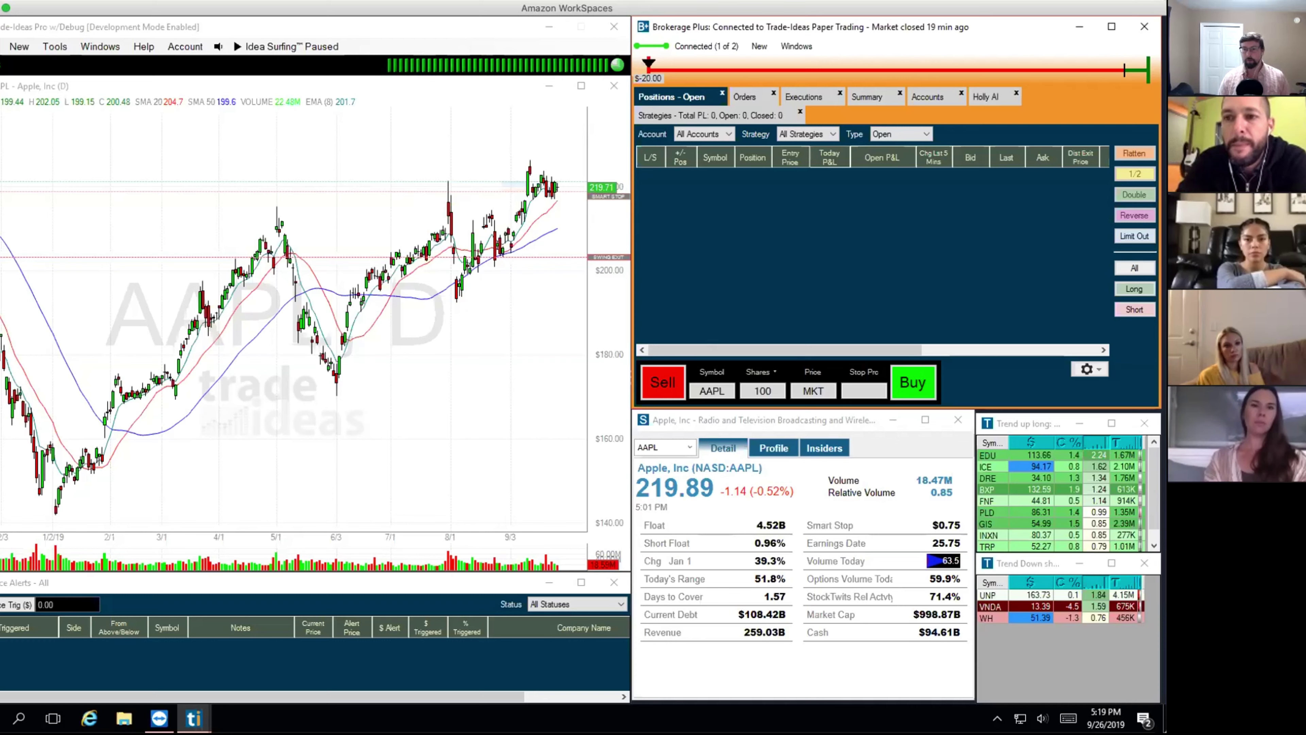
Submit a buy limit order for 100 shares of AAPL at 220.00, and close the position with a market sell order
click(809, 390)
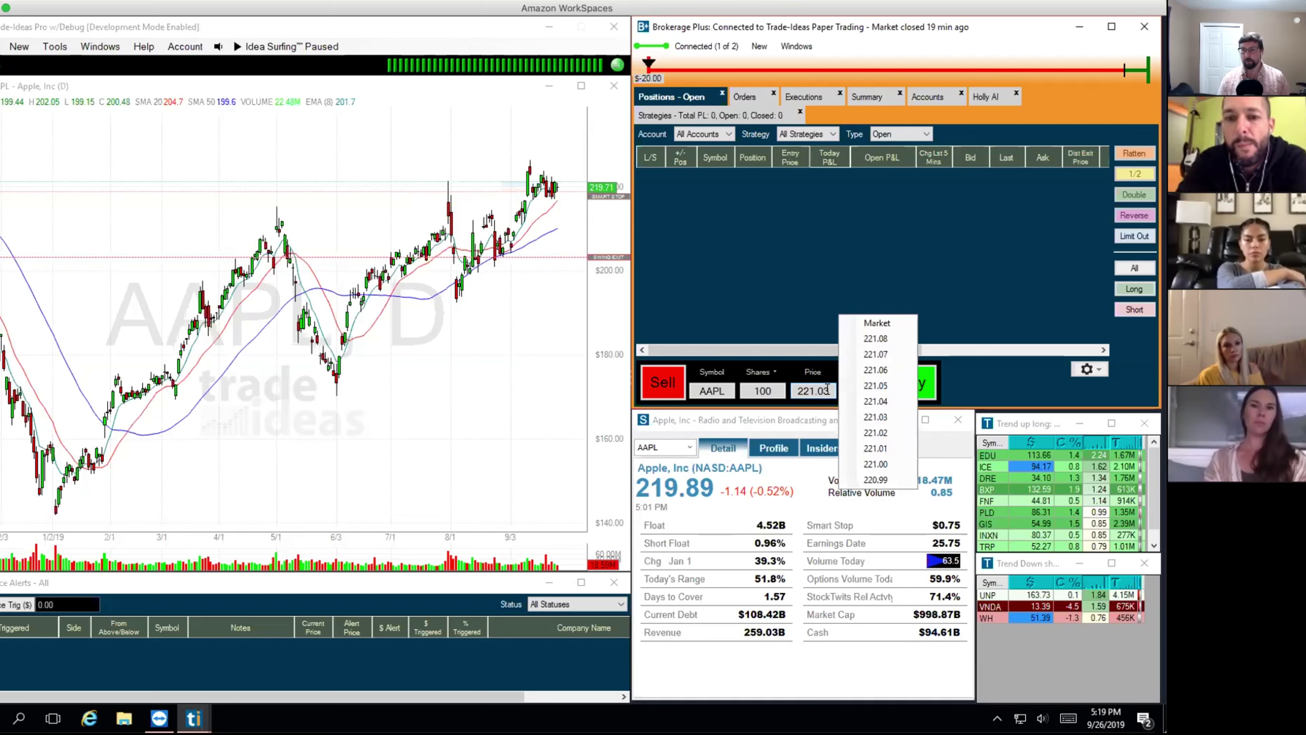
drag(827, 388, 761, 390)
text(2)
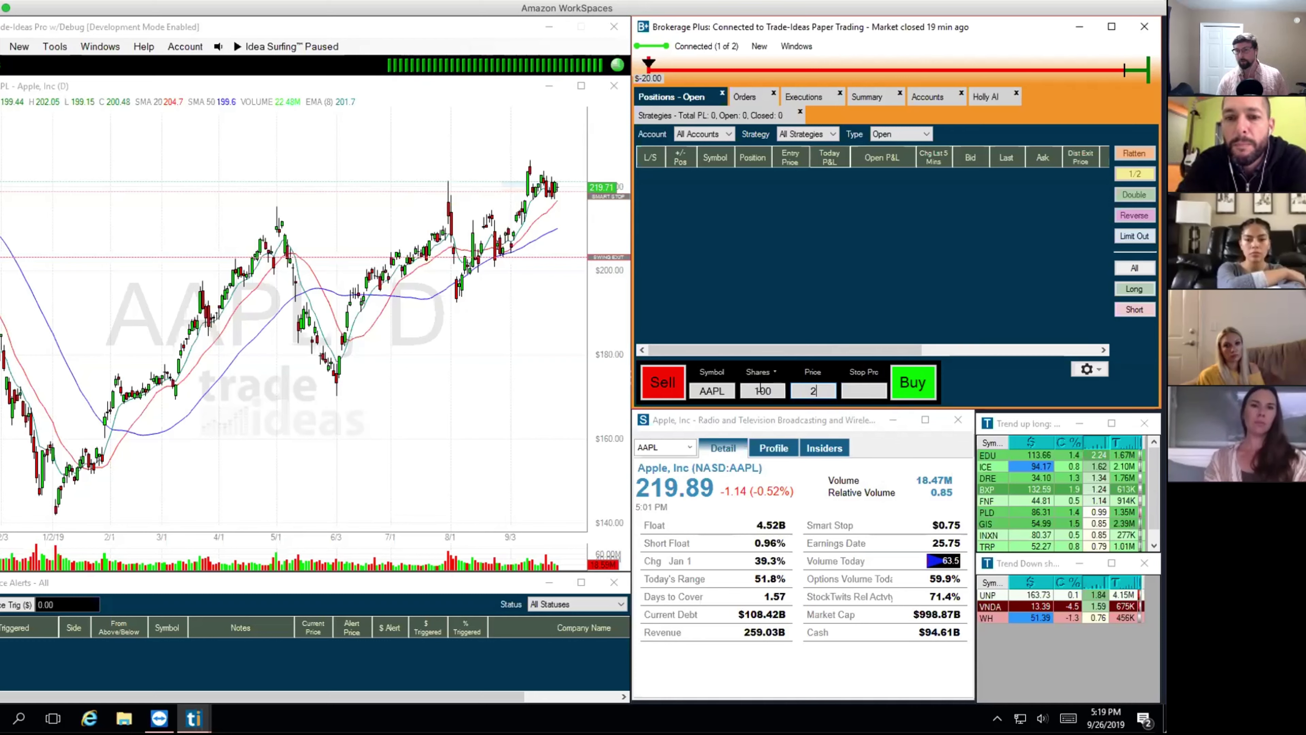
text(20)
click(919, 385)
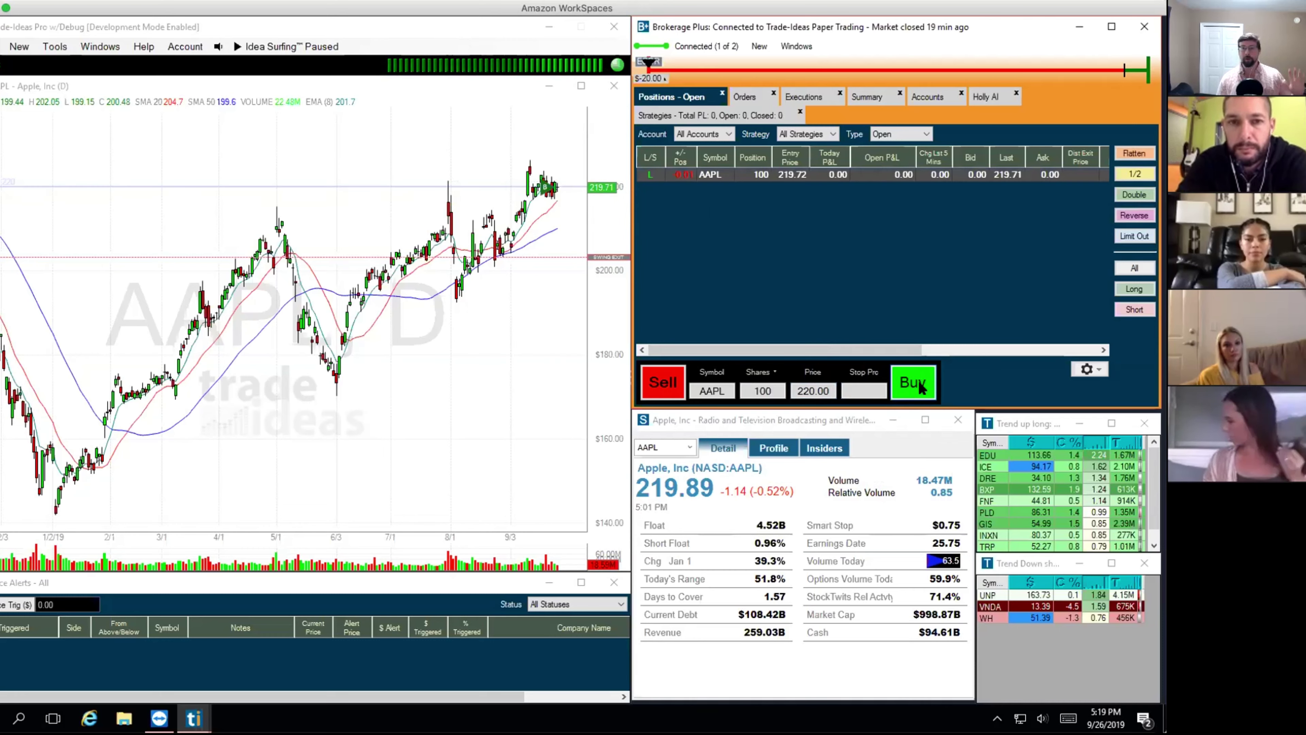
click(795, 390)
double_click(795, 390)
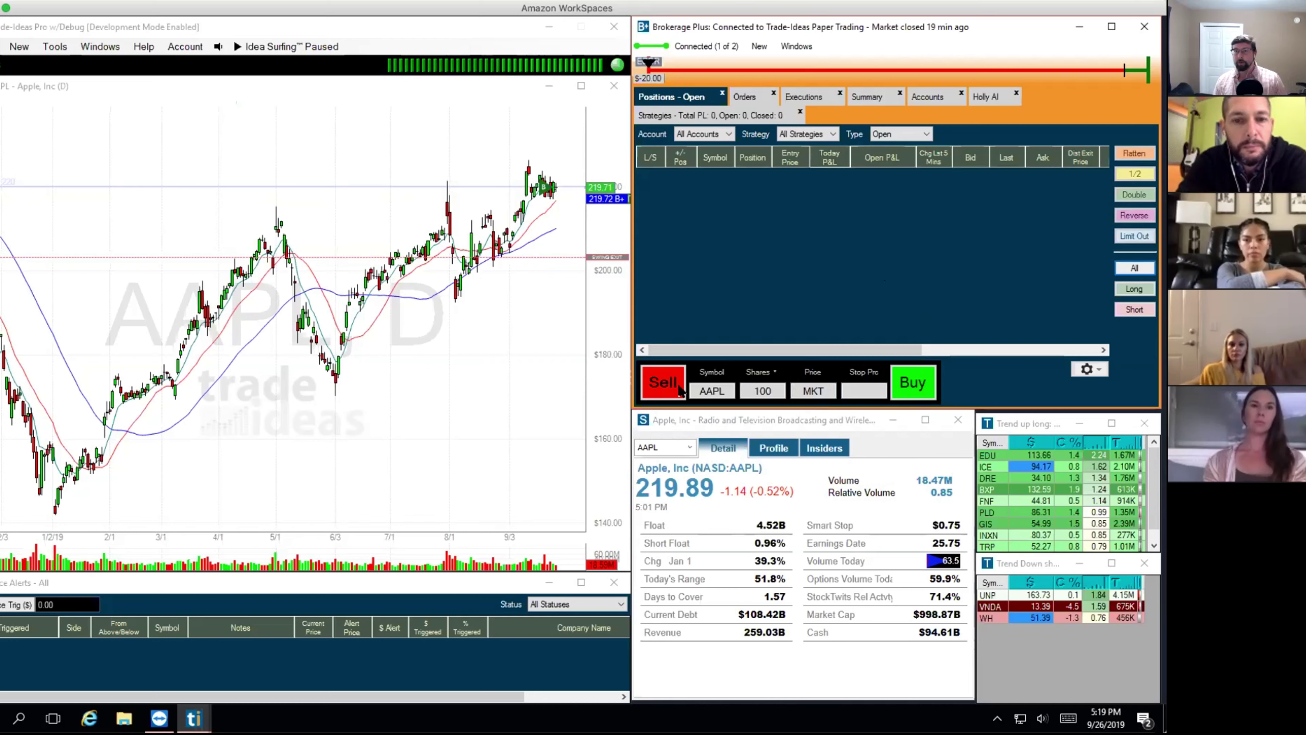
Submit a buy limit order for 100 shares of AAPL at 230.00 and approve its immediate execution
click(813, 391)
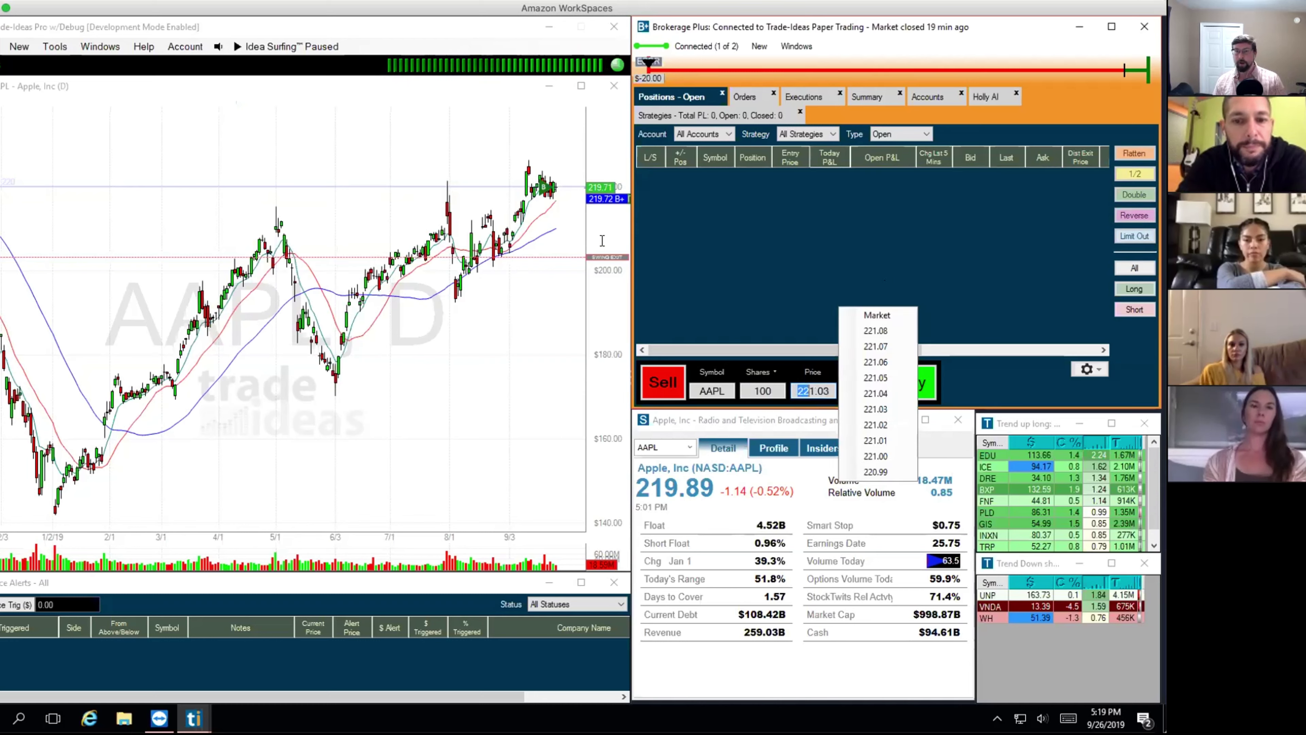
click(556, 198)
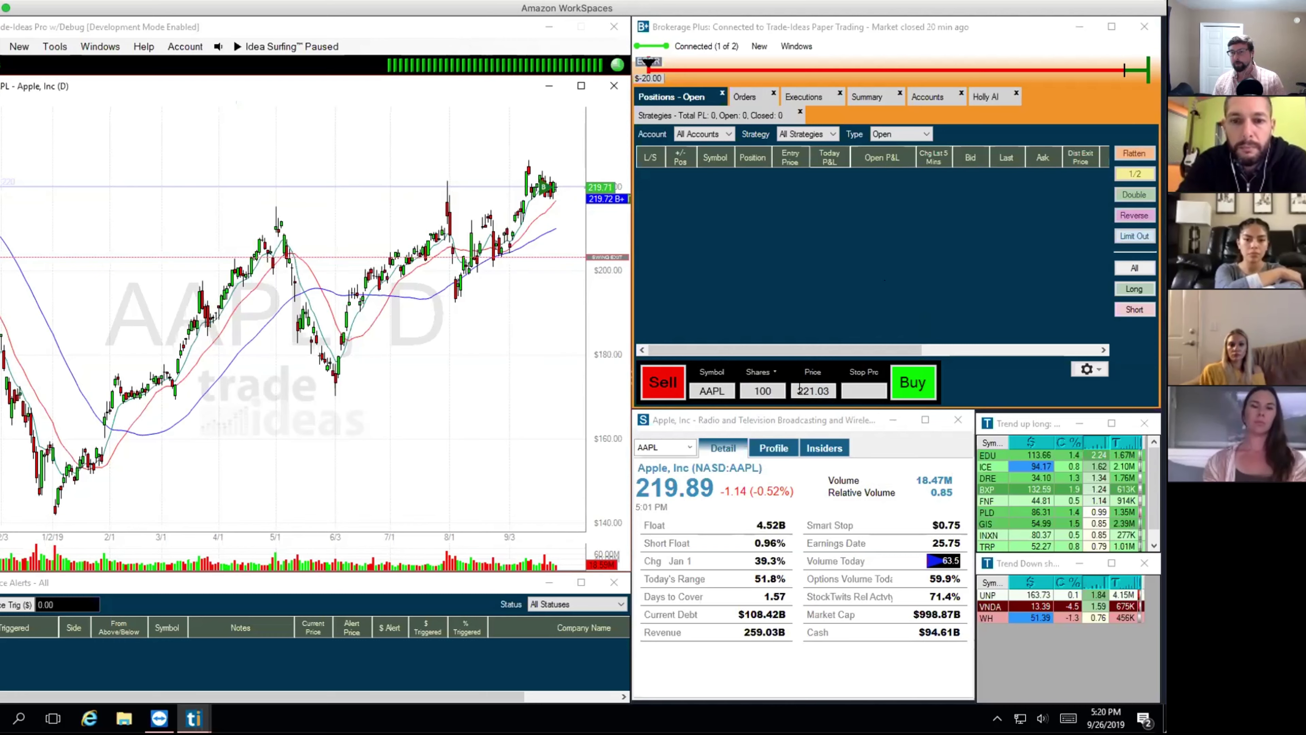
drag(798, 390, 830, 390)
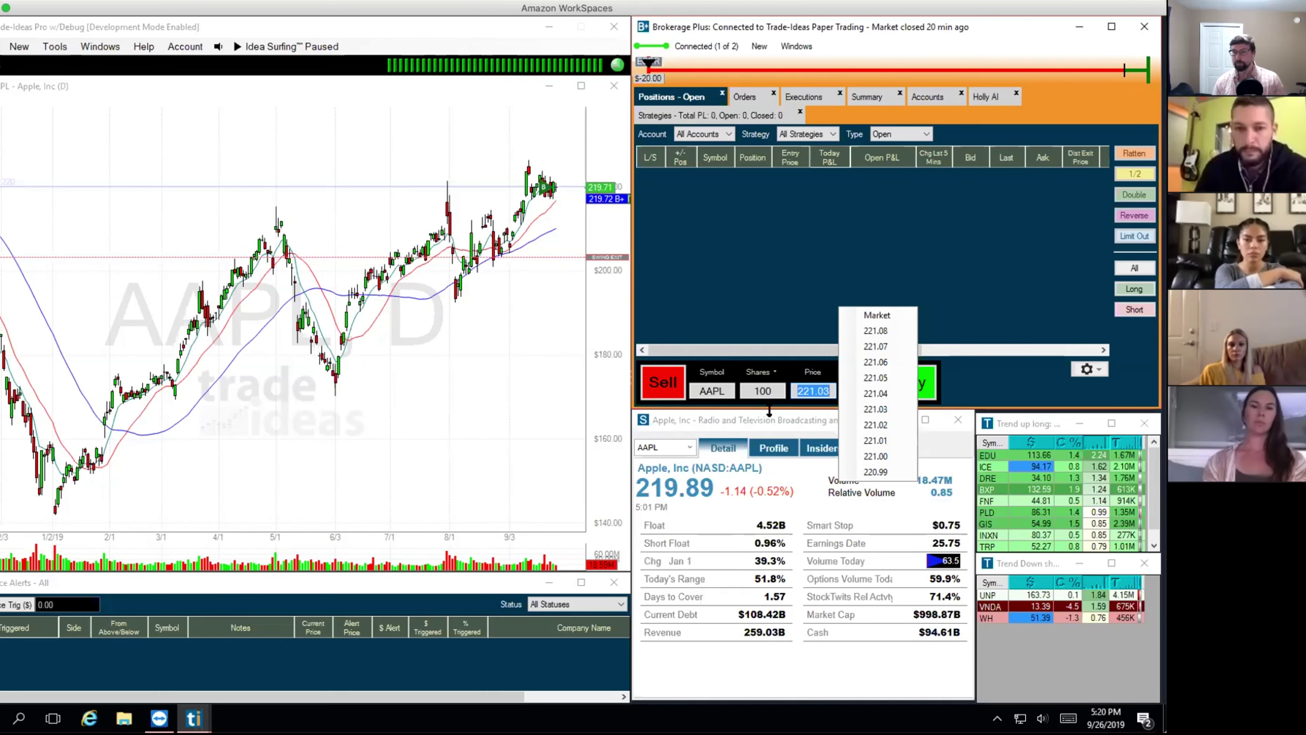
text(30)
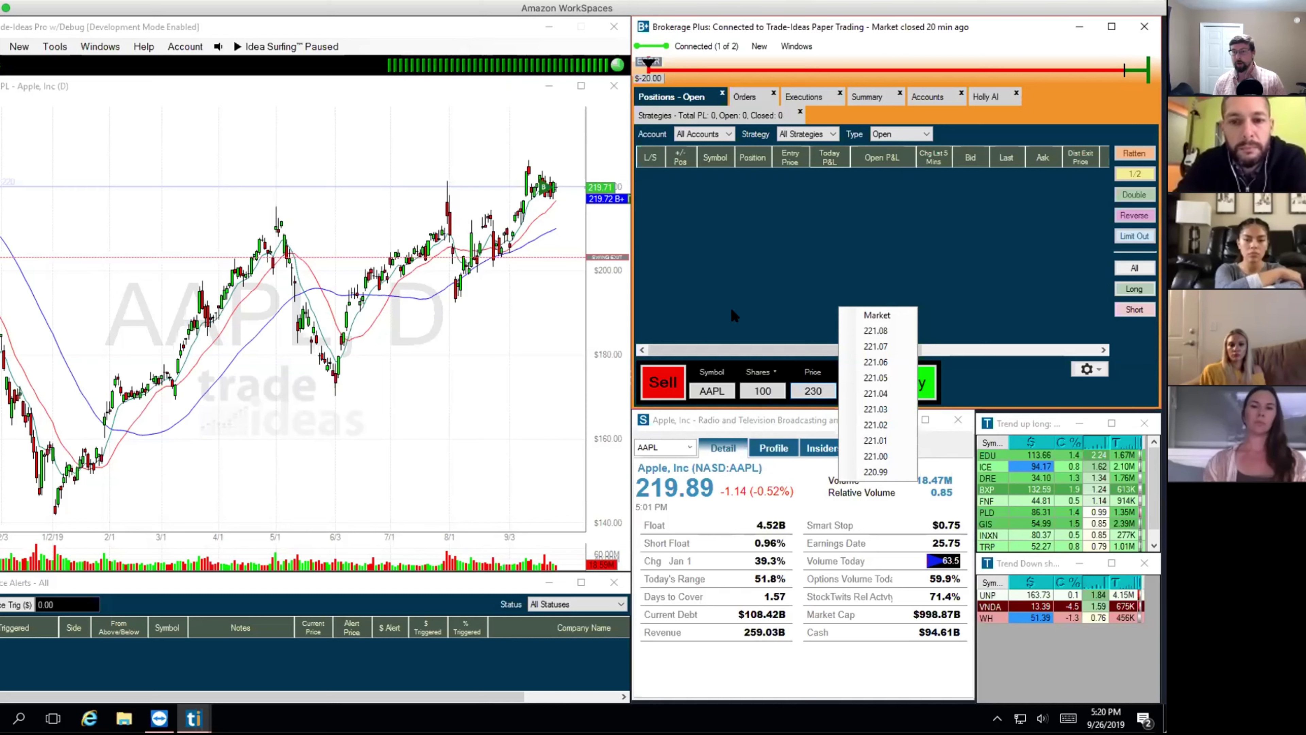
click(815, 311)
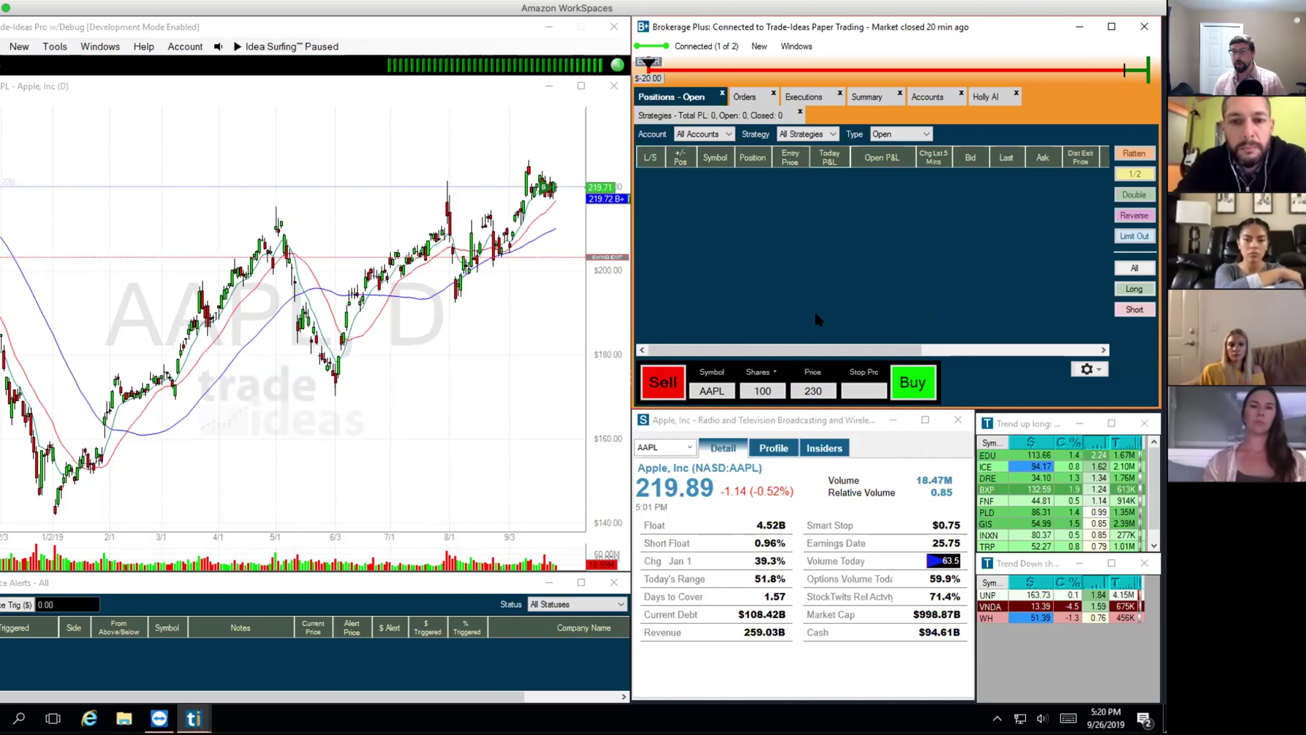
click(910, 389)
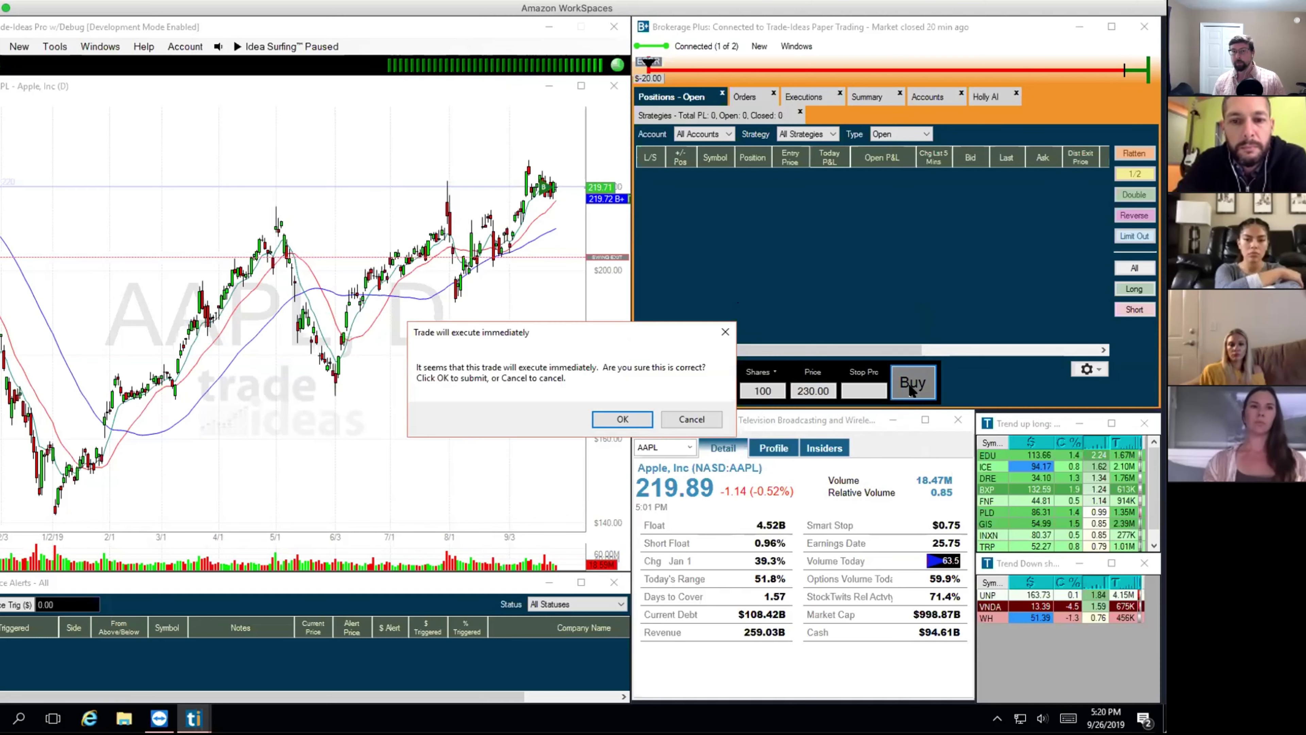
click(621, 414)
Open the Orders list and filter its statuses to Live
click(736, 97)
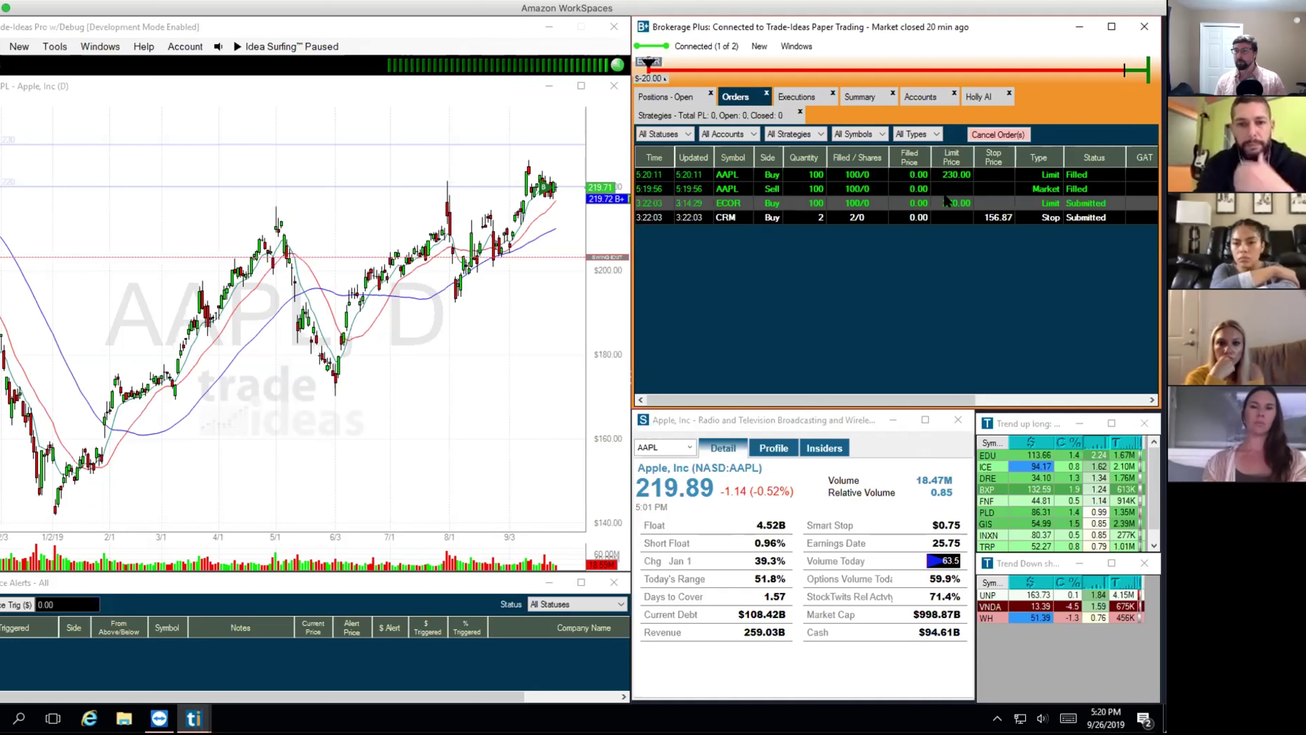
click(667, 135)
click(663, 155)
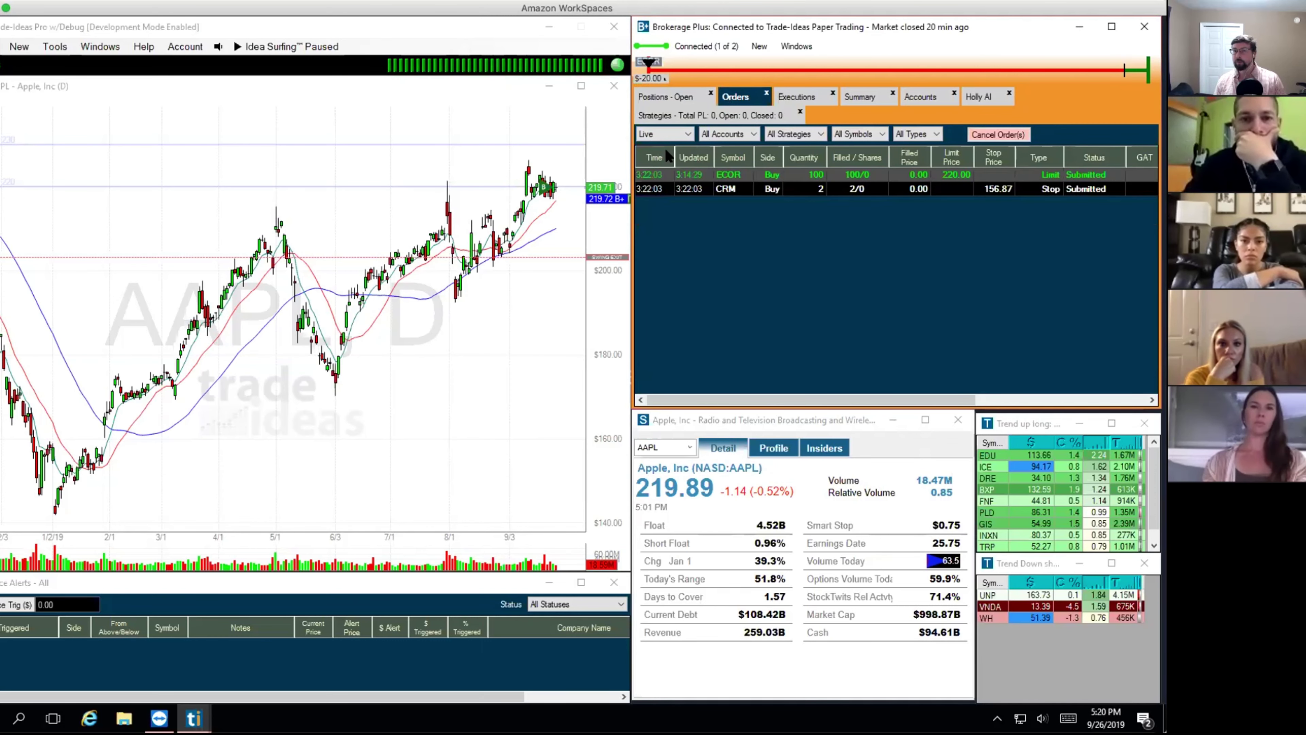
Select the CRM buy stop order and move its line on the chart to 159.37, down to 154.38 and back up to 158.83
click(773, 189)
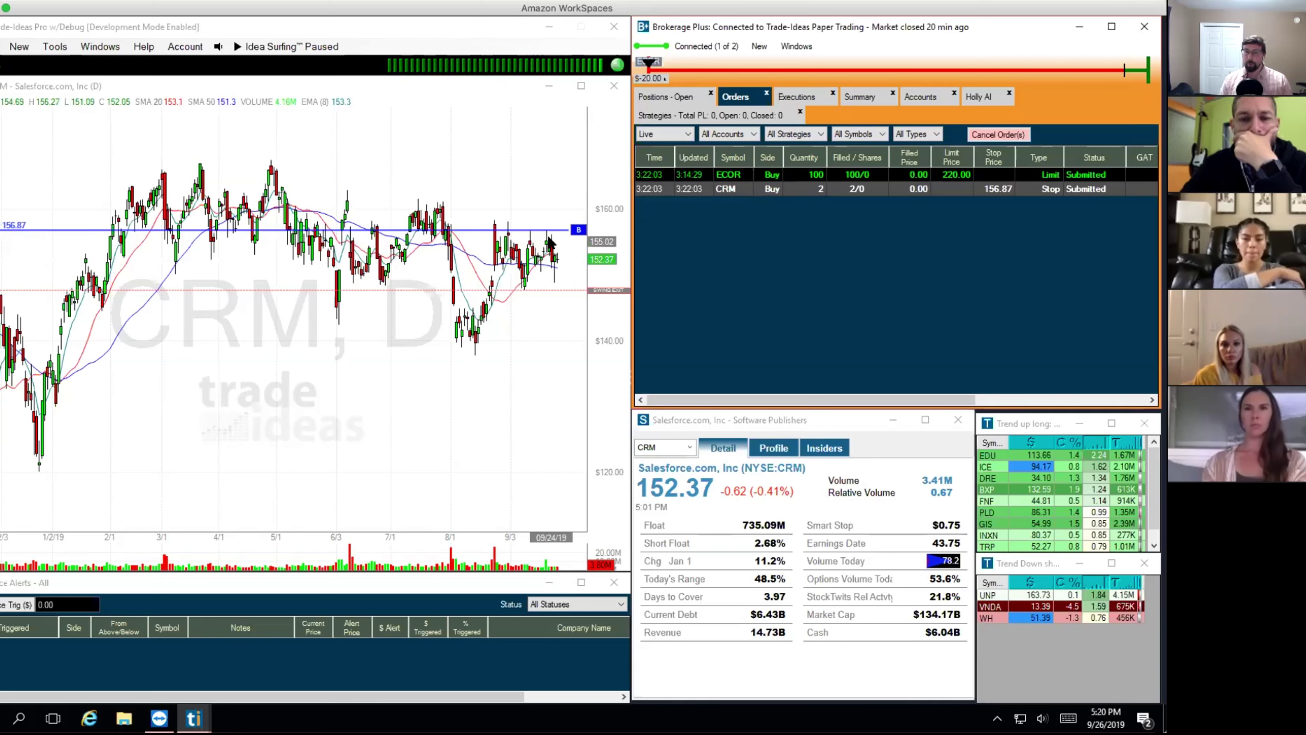
drag(549, 230, 548, 205)
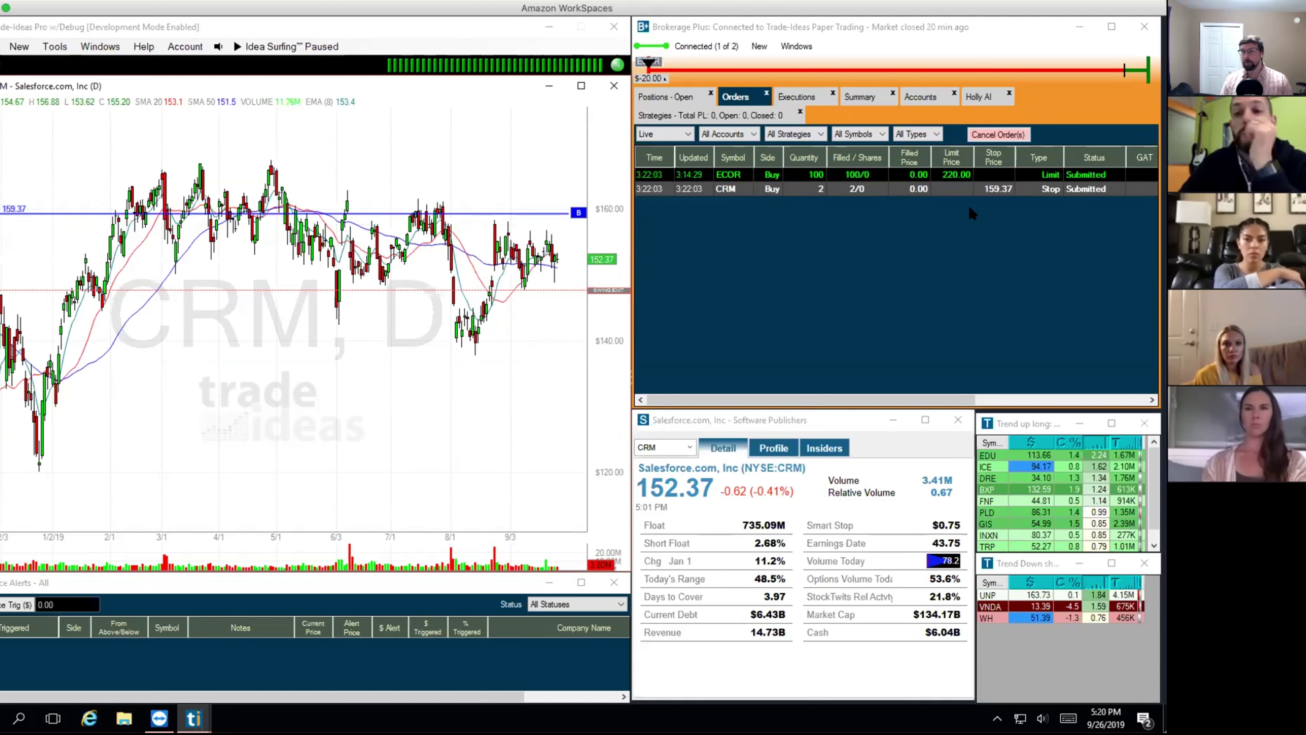
drag(430, 200, 424, 245)
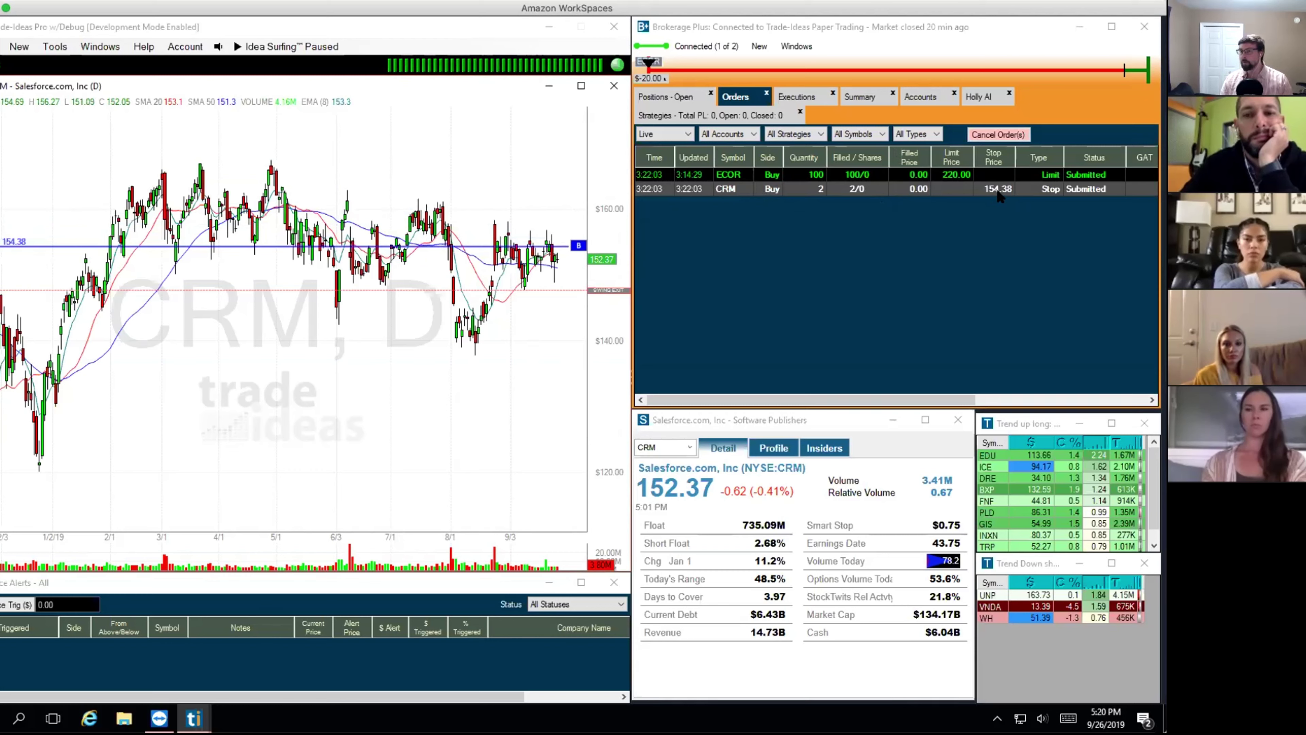
drag(480, 242, 484, 214)
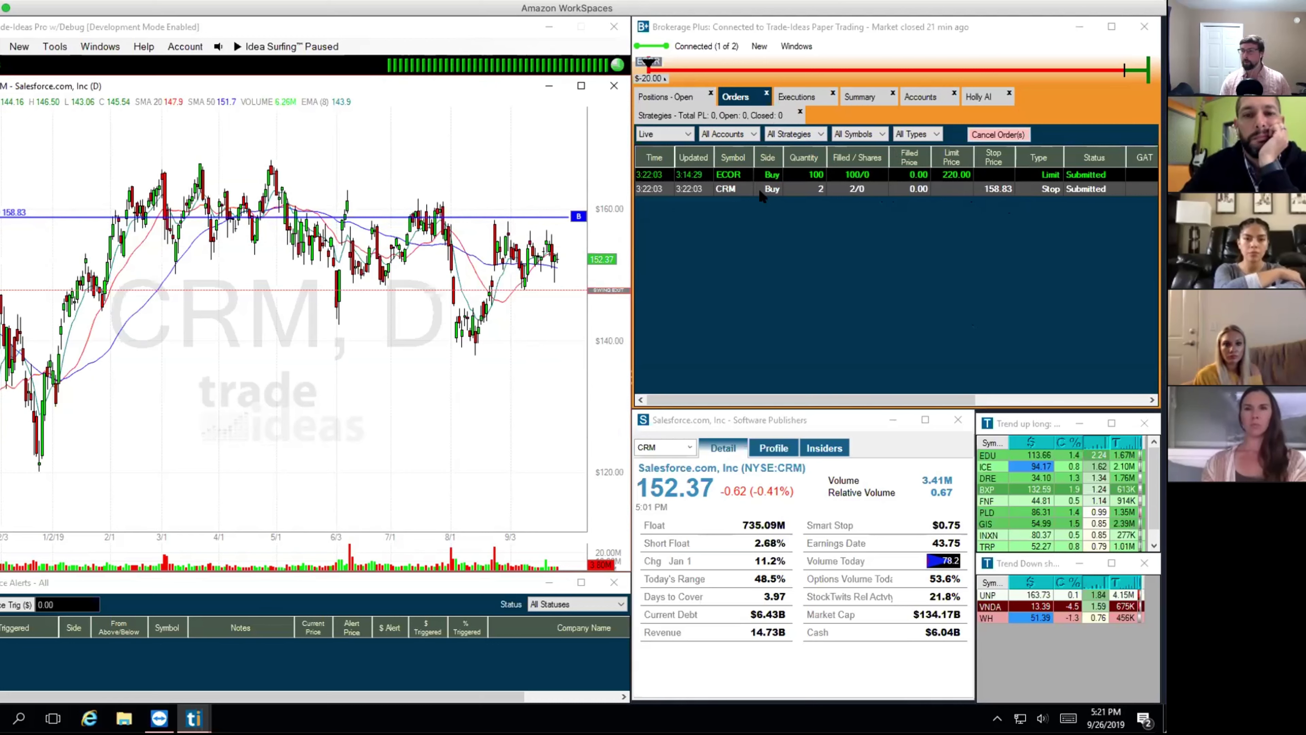
Select the ECOR buy limit order in the orders list, and switch to the open positions
click(781, 176)
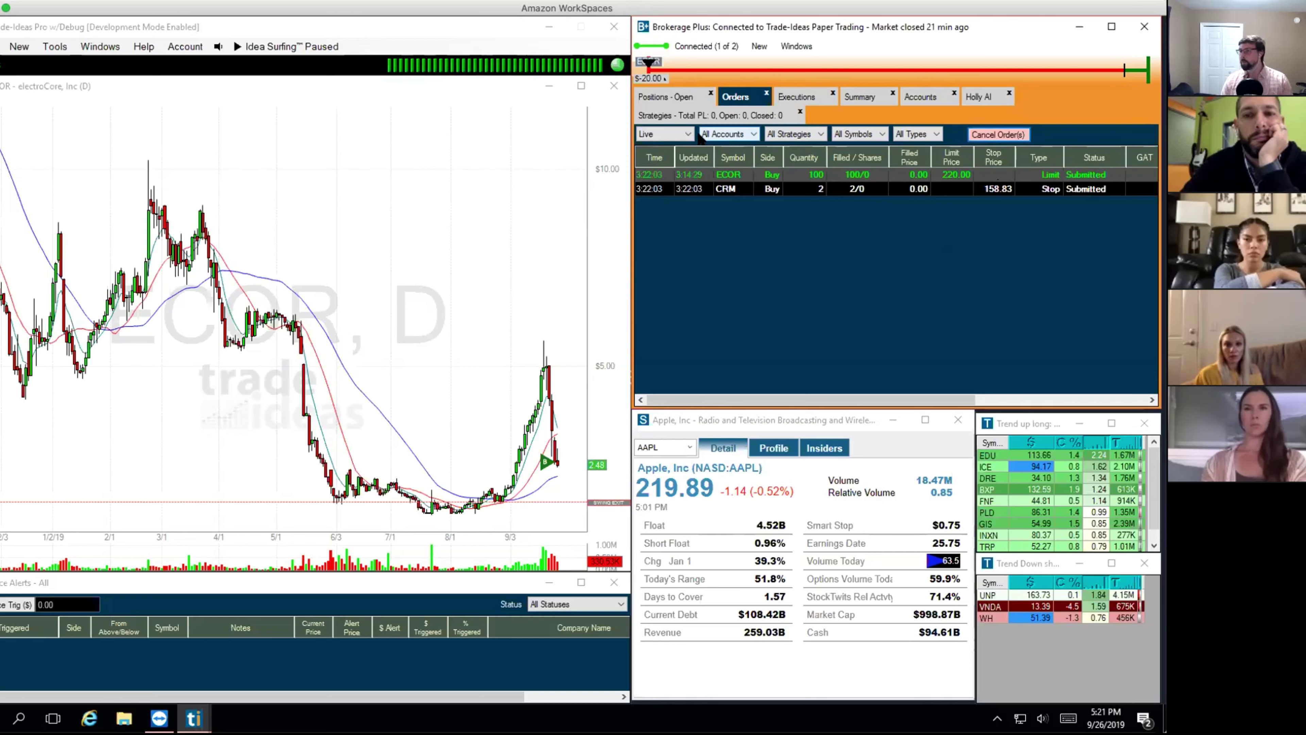
click(681, 96)
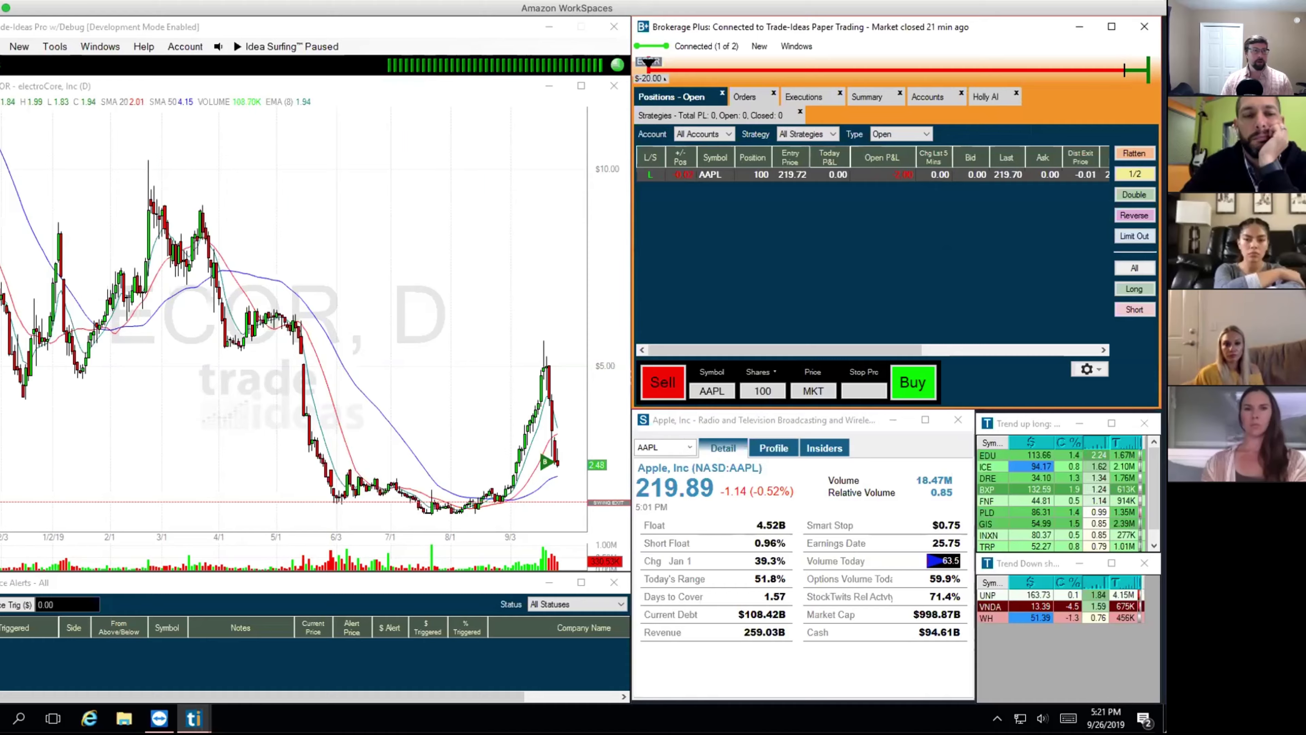
Switch to the Google Slides presentation and go back to the Market Order slide
key(super+Tab)
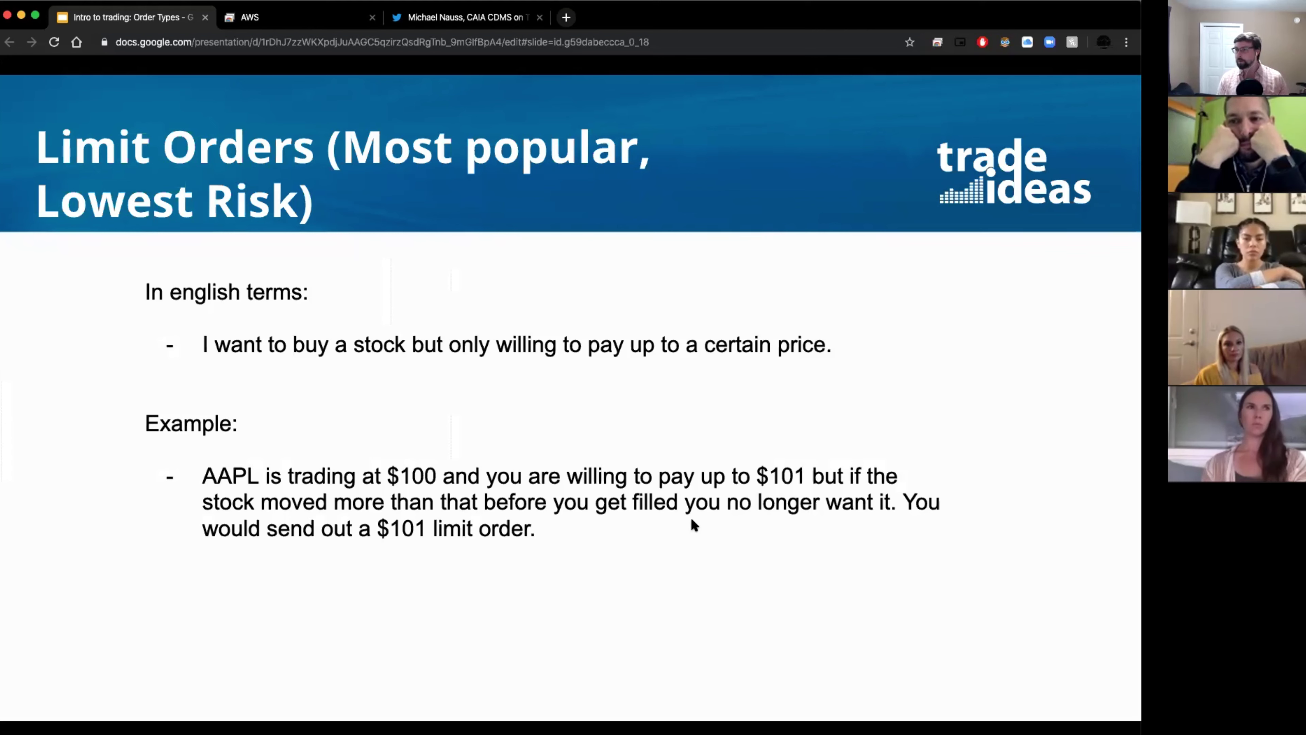
key(Left)
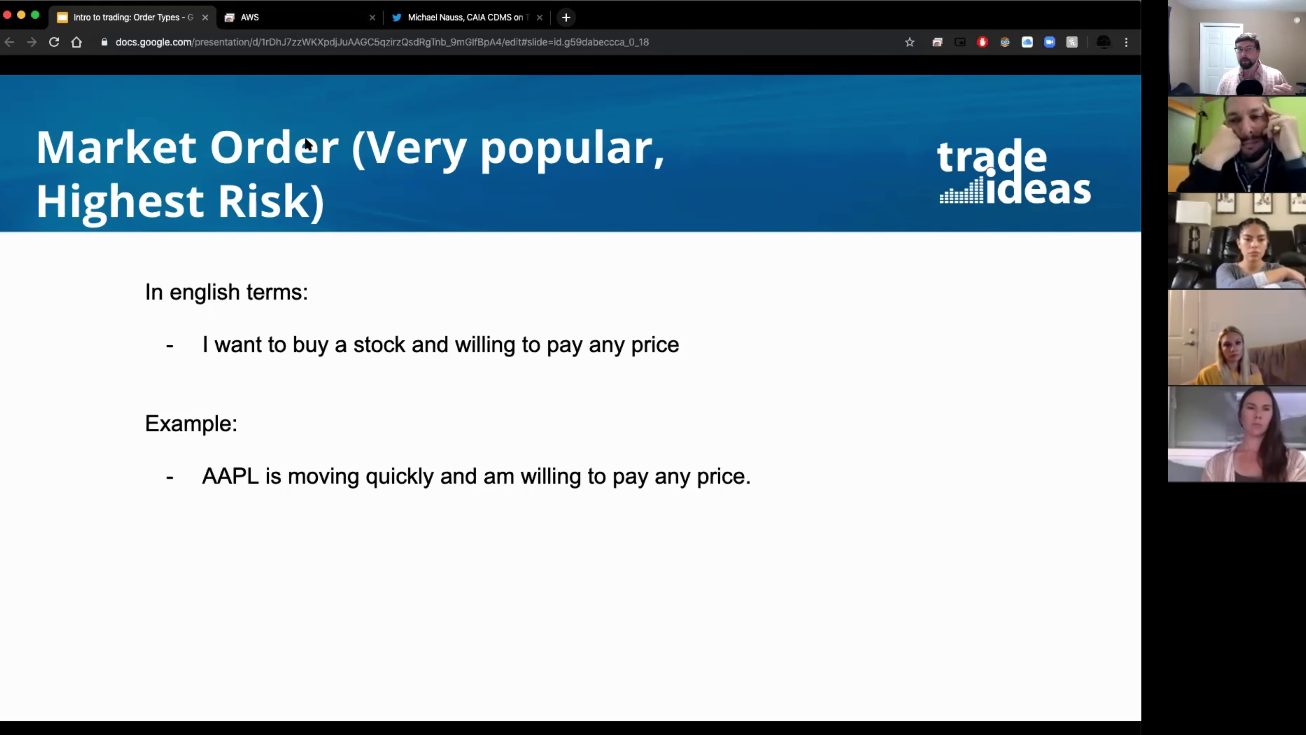
Switch to the AWS remote desktop and set the AAPL order to 100 shares at market price
click(287, 28)
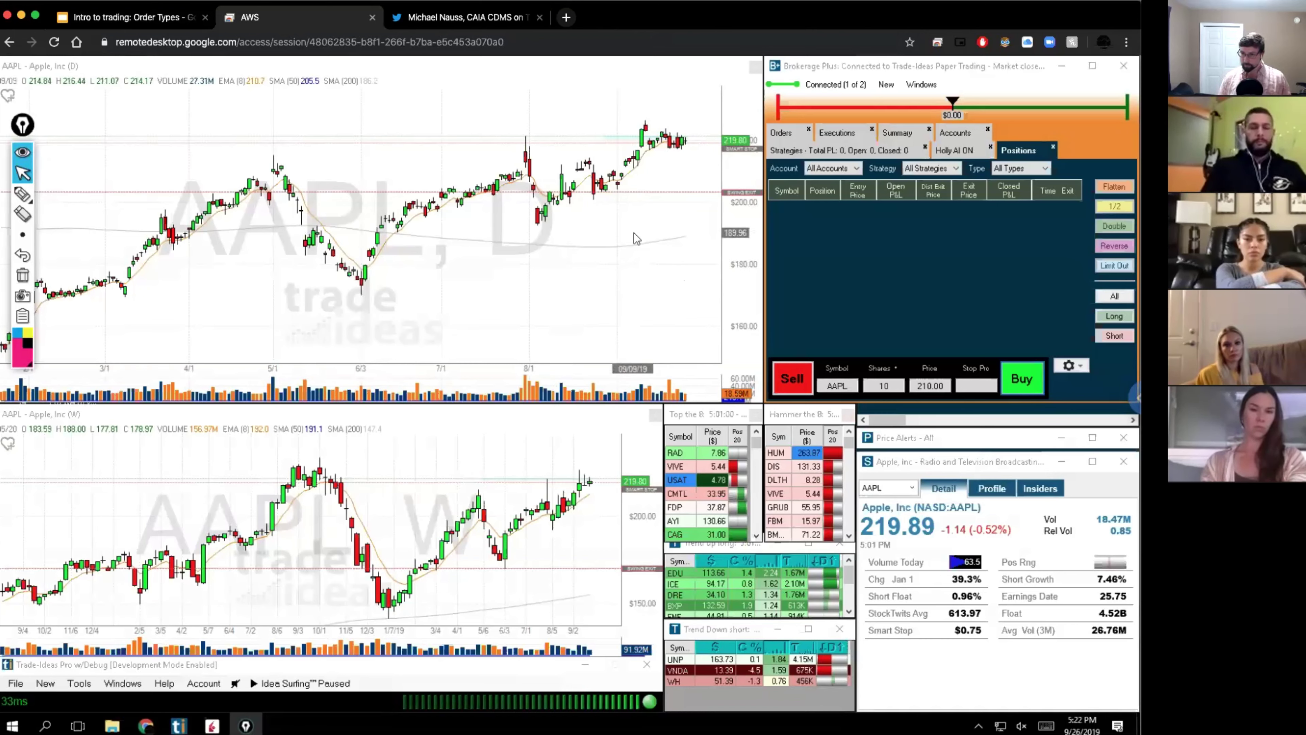
click(884, 386)
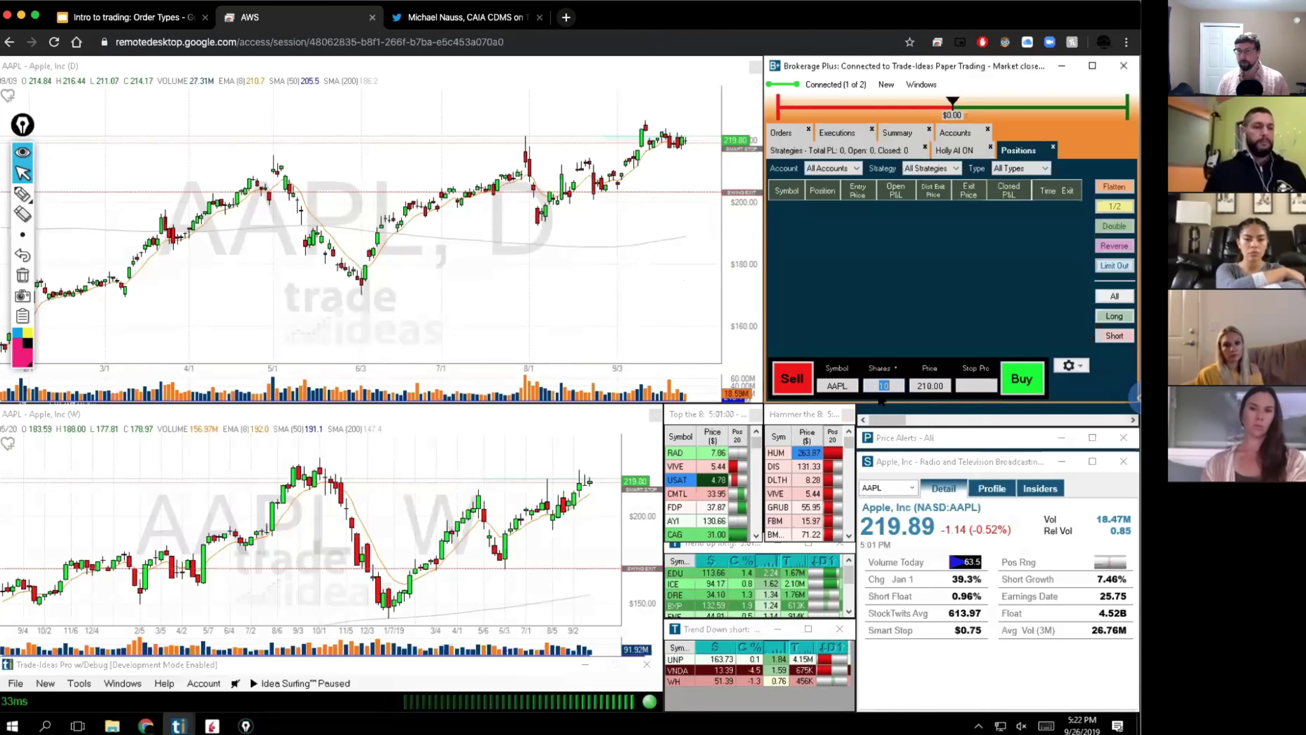
text(00)
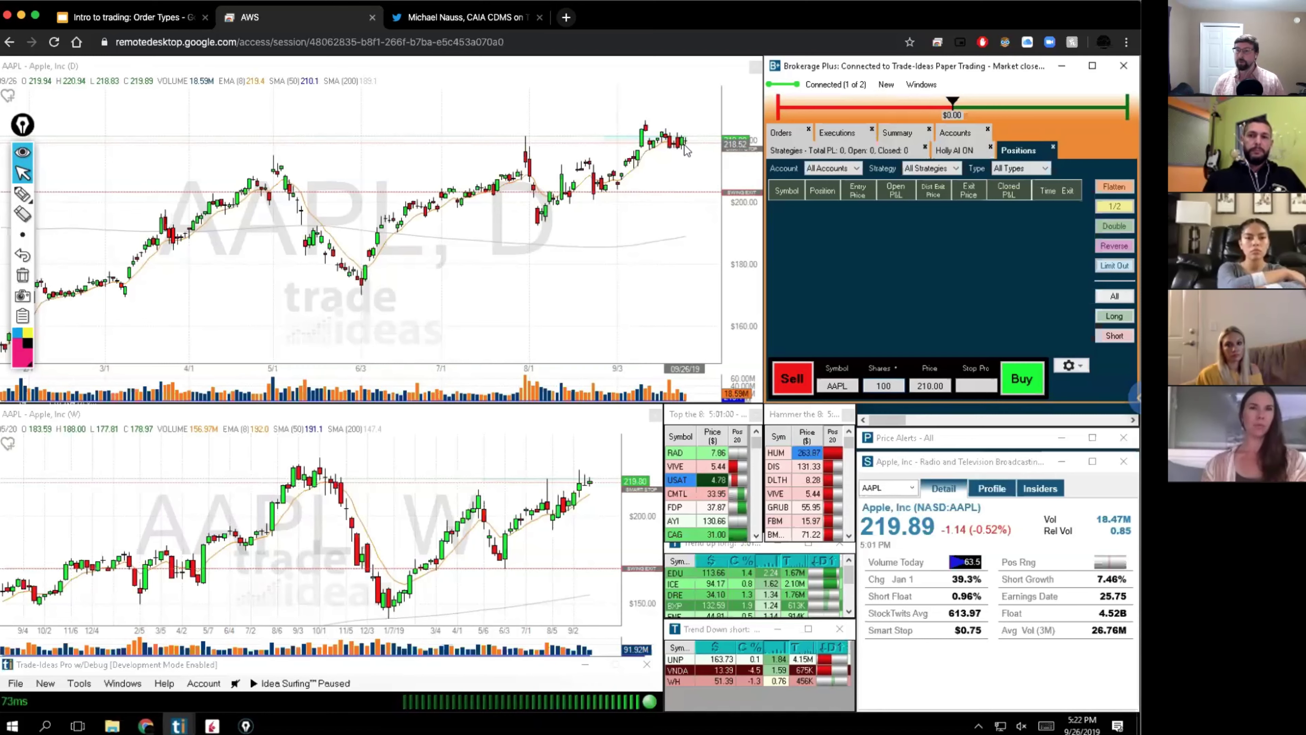
click(930, 386)
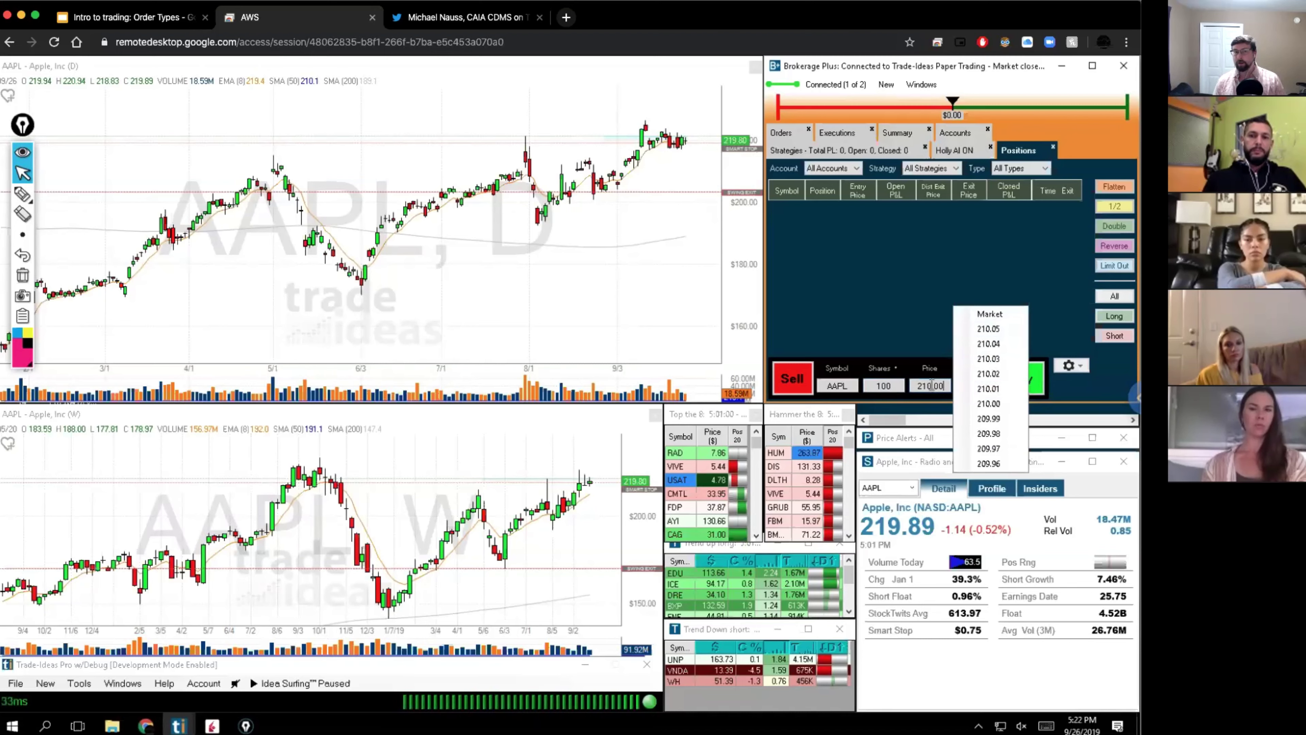
click(977, 312)
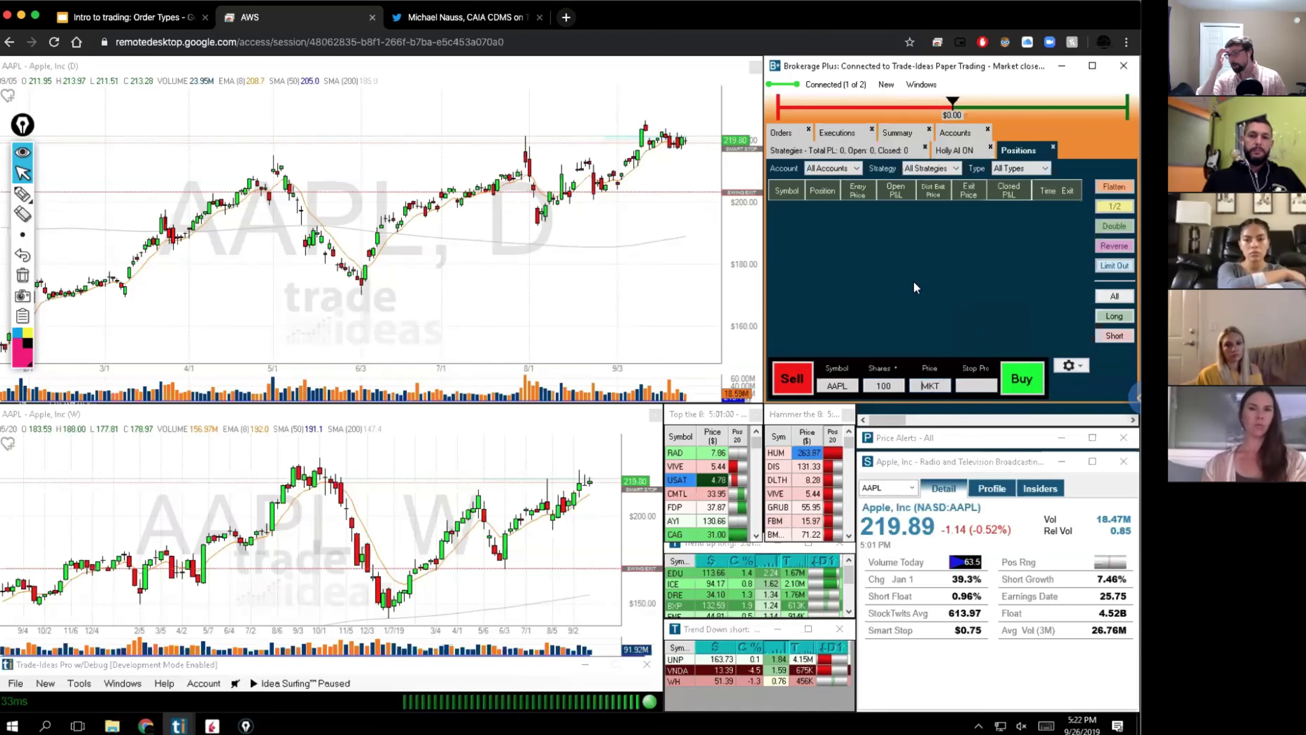
click(927, 386)
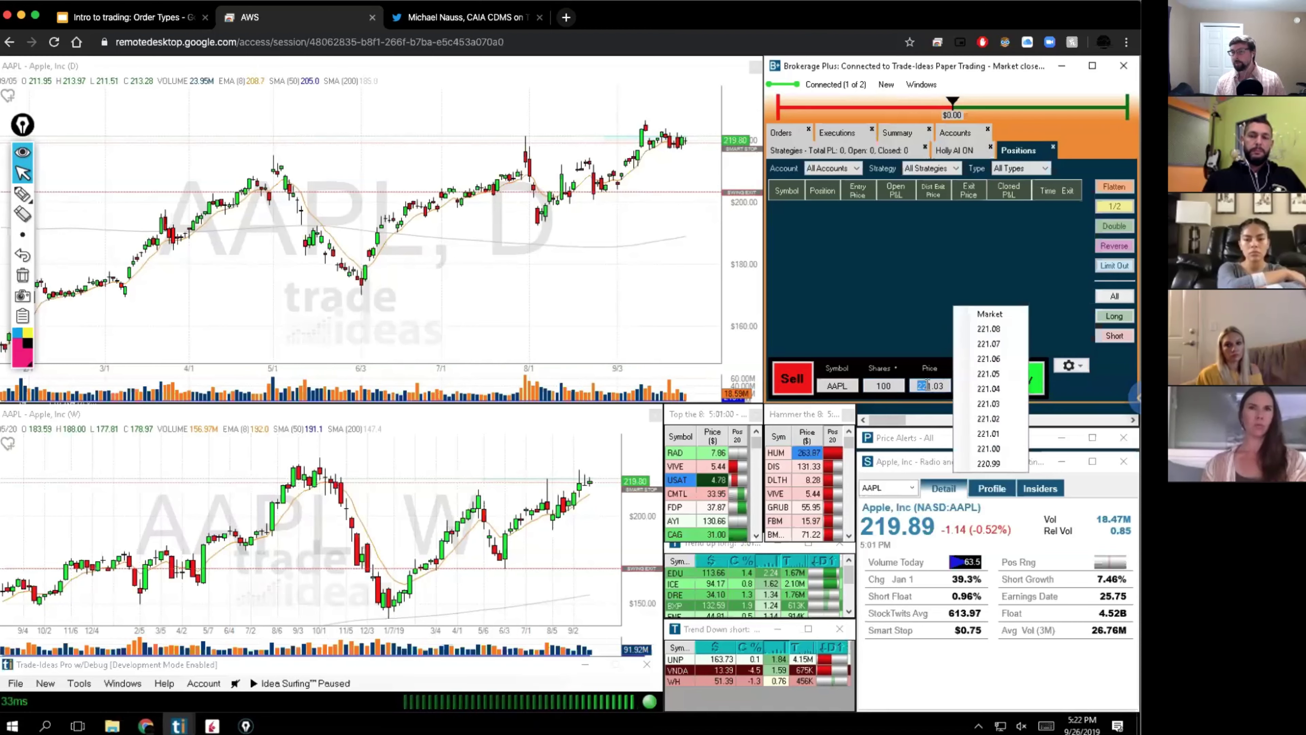
click(989, 313)
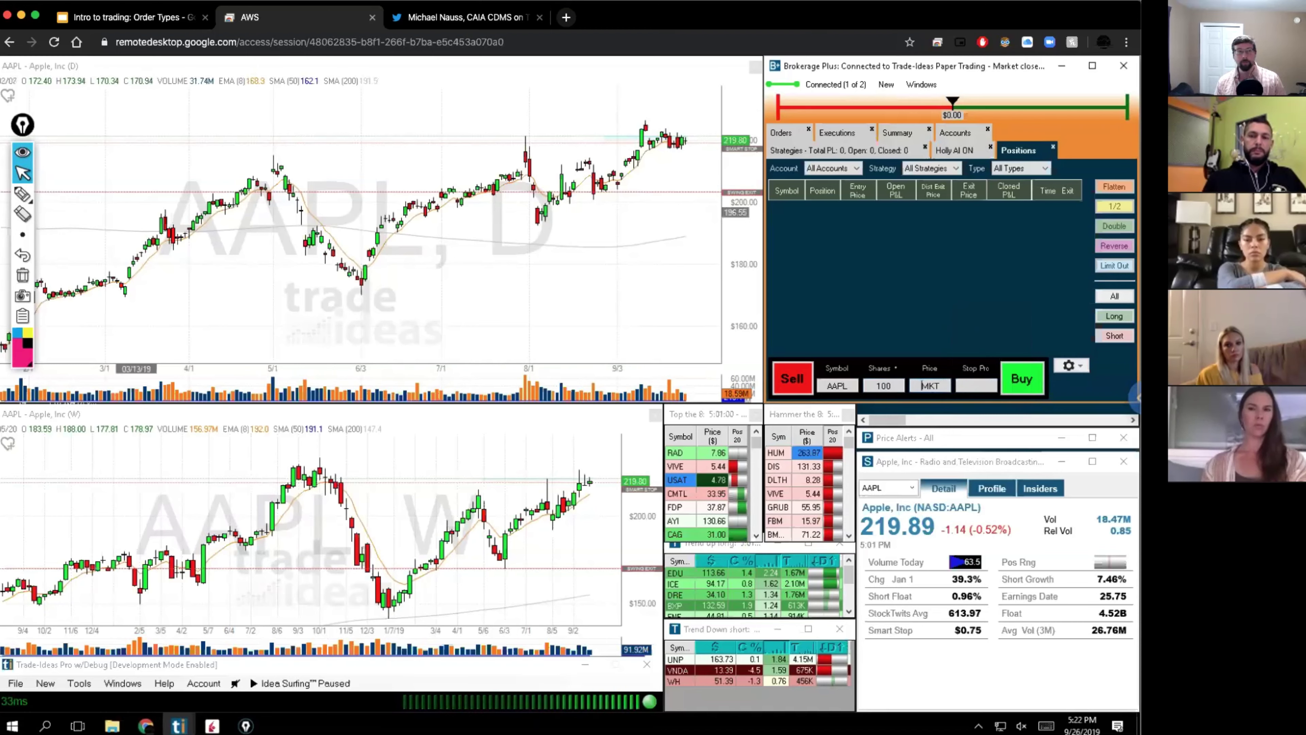
Mark the order entry's price field, Buy button and stop price field with pink pen strokes, and clear the annotations
click(22, 194)
mouse_move(929, 428)
mouse_down()
mouse_move(986, 351)
mouse_move(928, 429)
mouse_up()
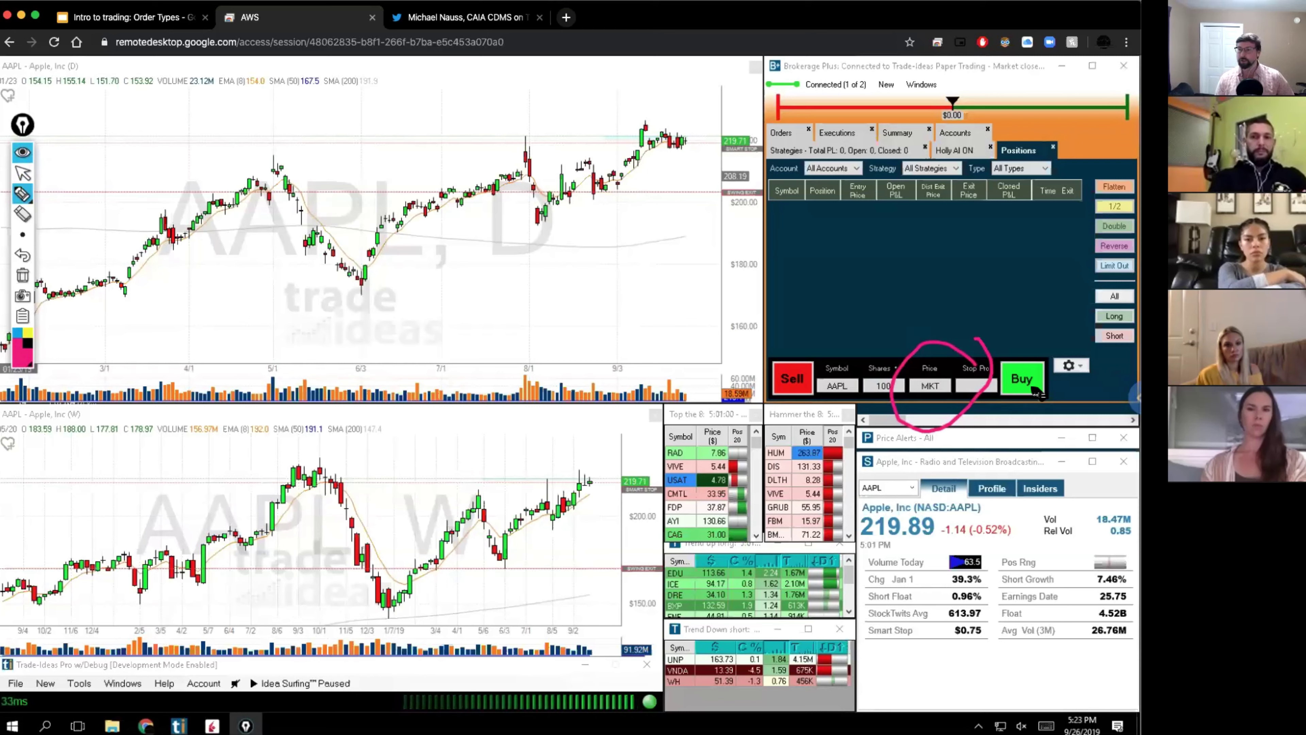
drag(1026, 374, 1025, 390)
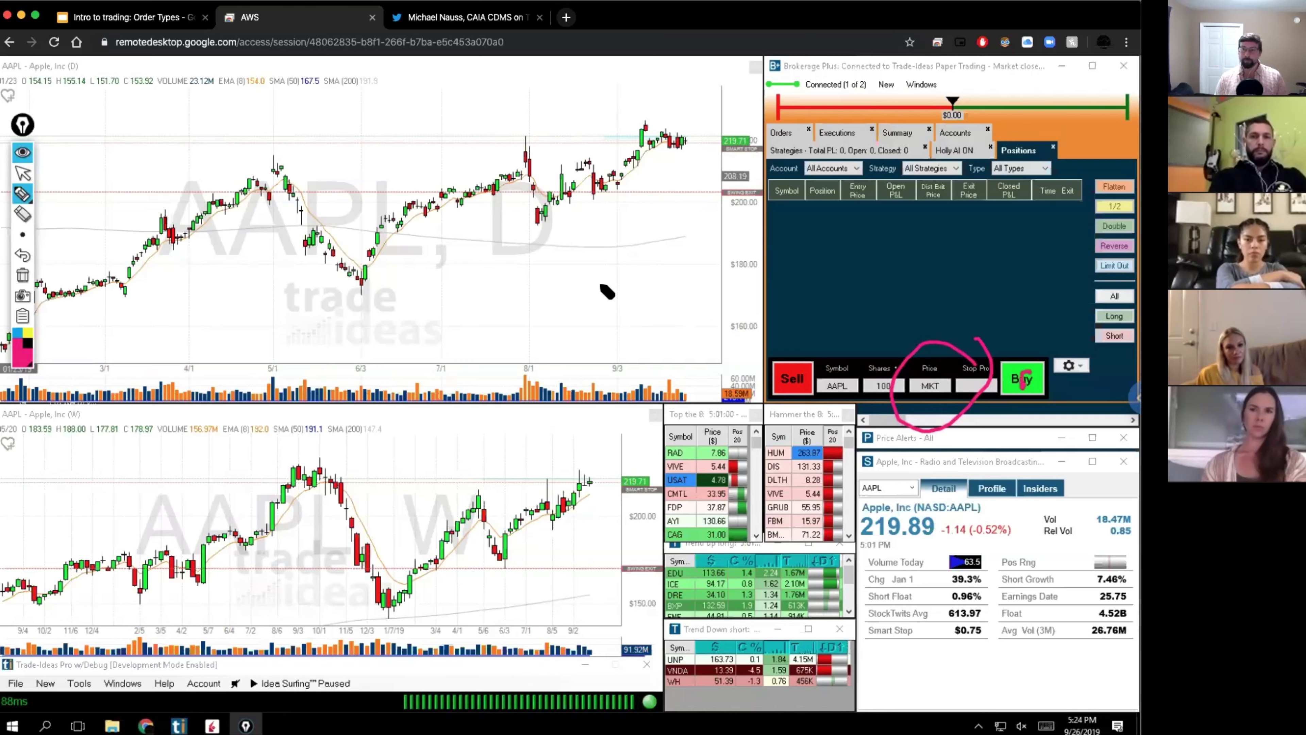
mouse_move(994, 363)
mouse_down()
mouse_move(987, 388)
mouse_move(954, 373)
mouse_move(998, 358)
mouse_up()
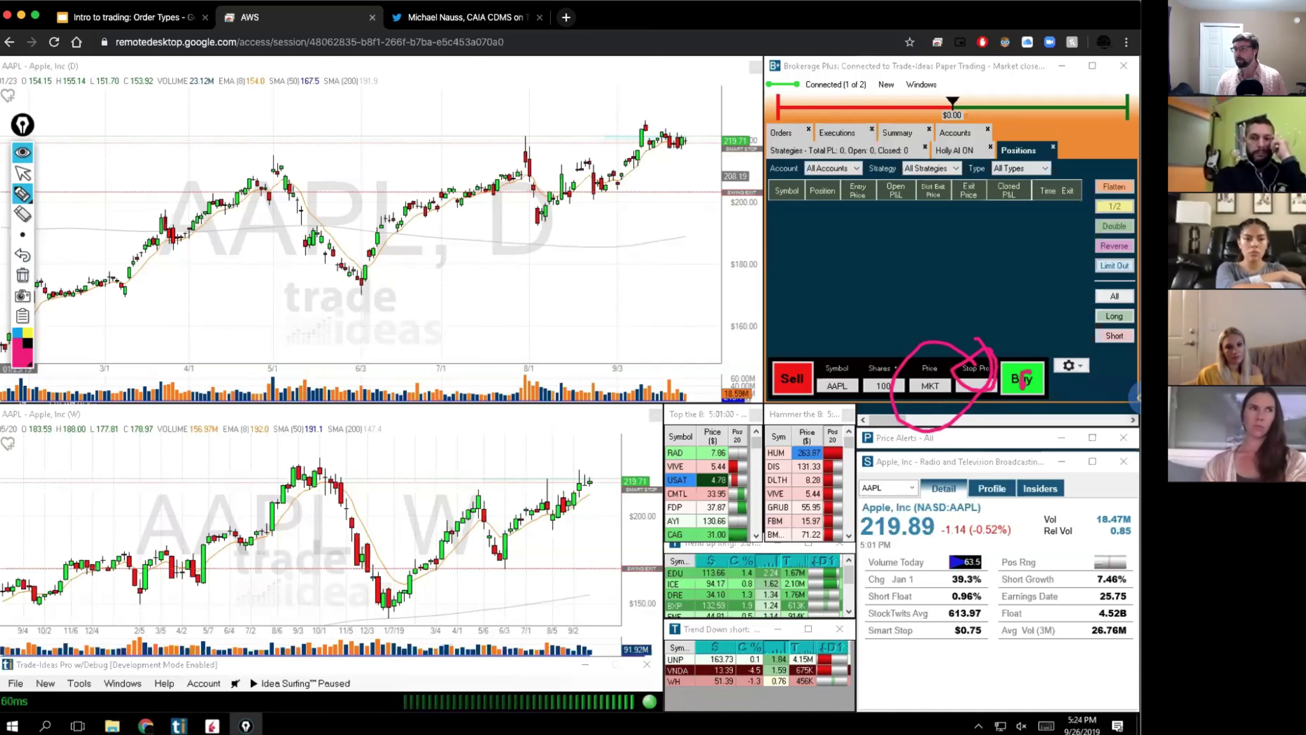
click(20, 278)
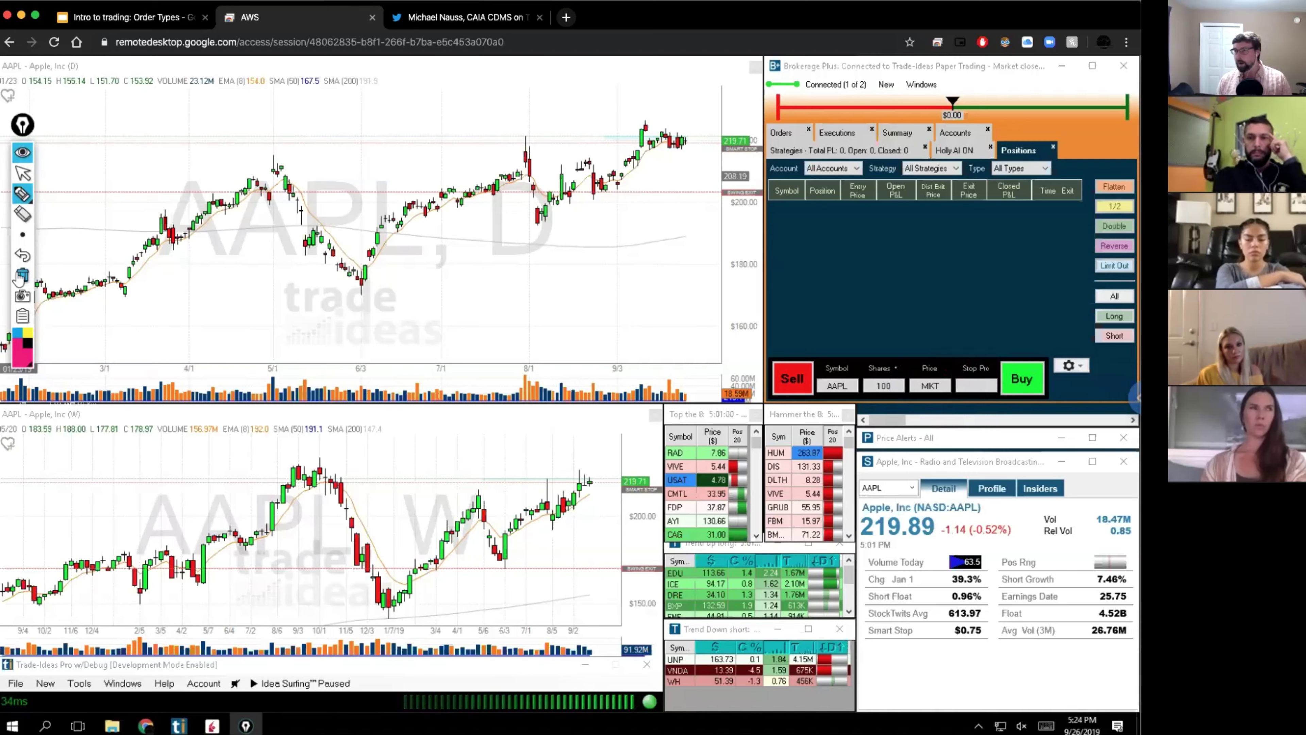
click(25, 175)
Return to the Google Slides presentation and advance to the Stop Limit Orders slide
click(158, 18)
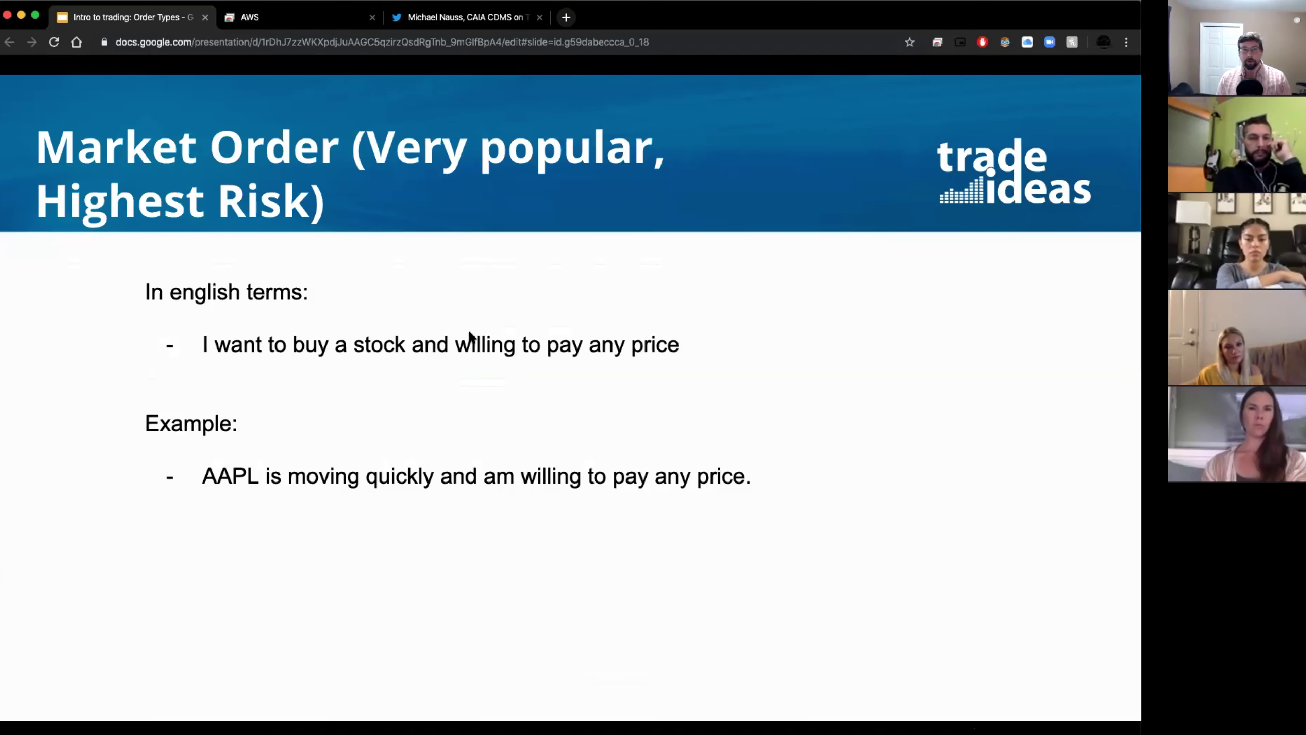
click(470, 337)
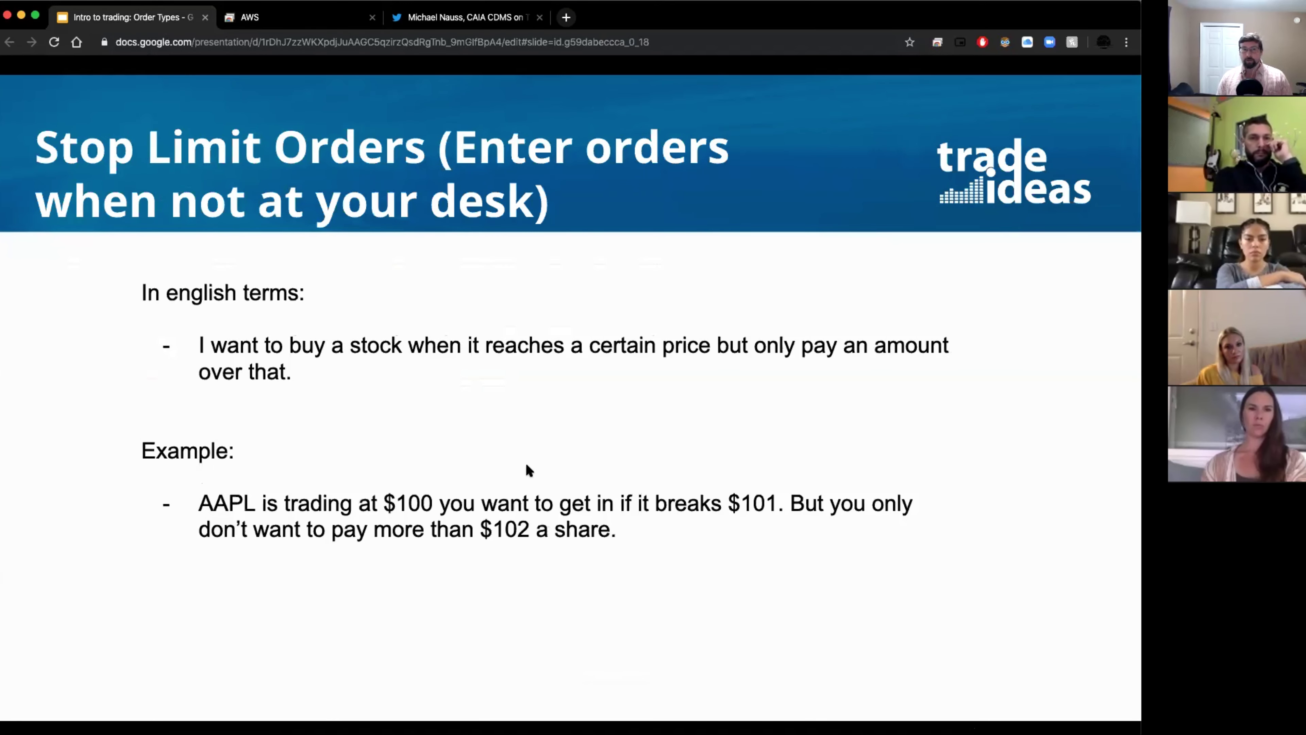
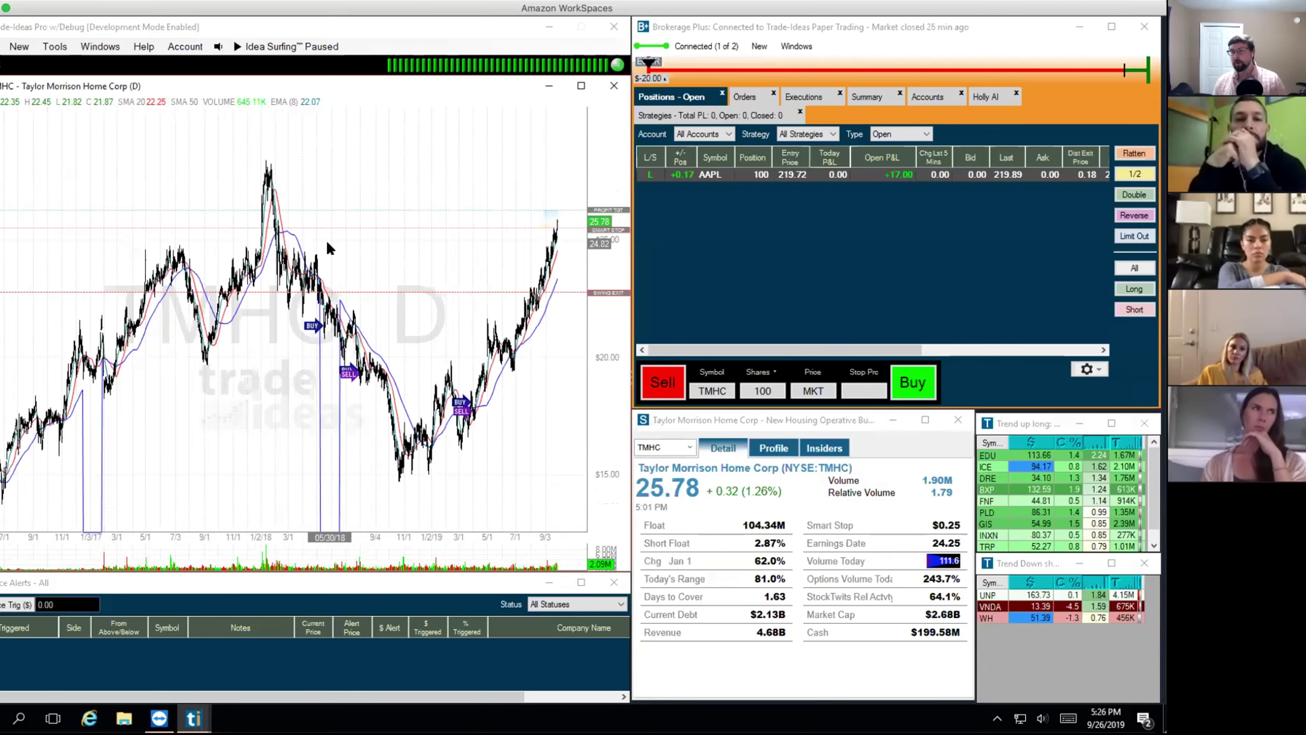
Set the TMHC order to 500 shares with a limit price of 24.79
scroll(461, 271, up, 3)
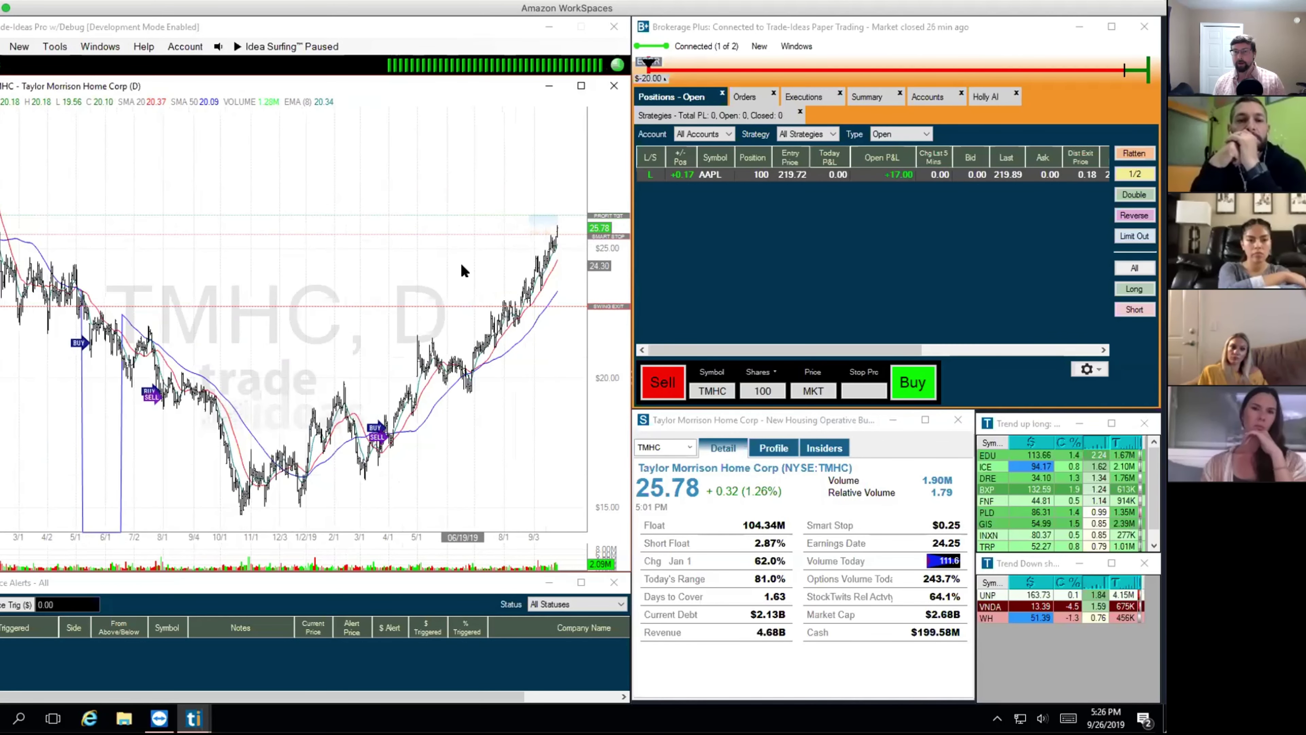
scroll(461, 265, up, 3)
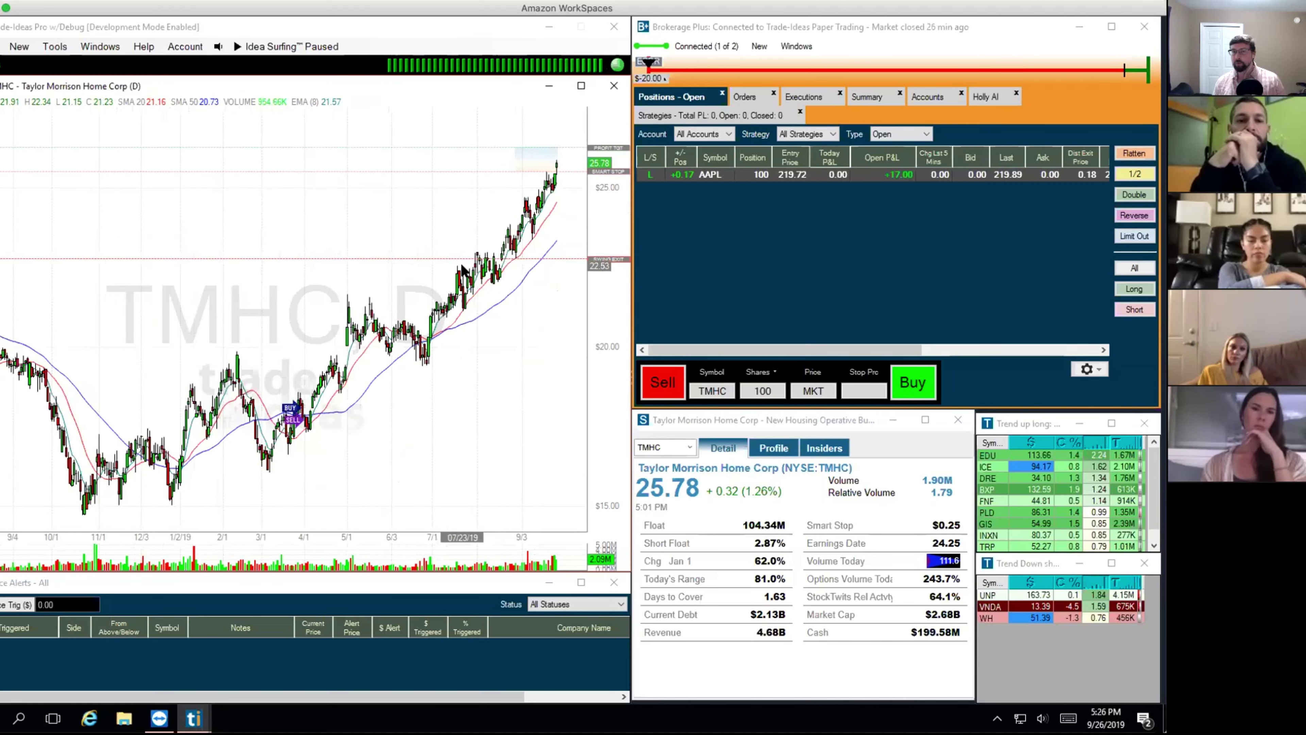
scroll(461, 268, up, 1)
scroll(461, 269, up, 1)
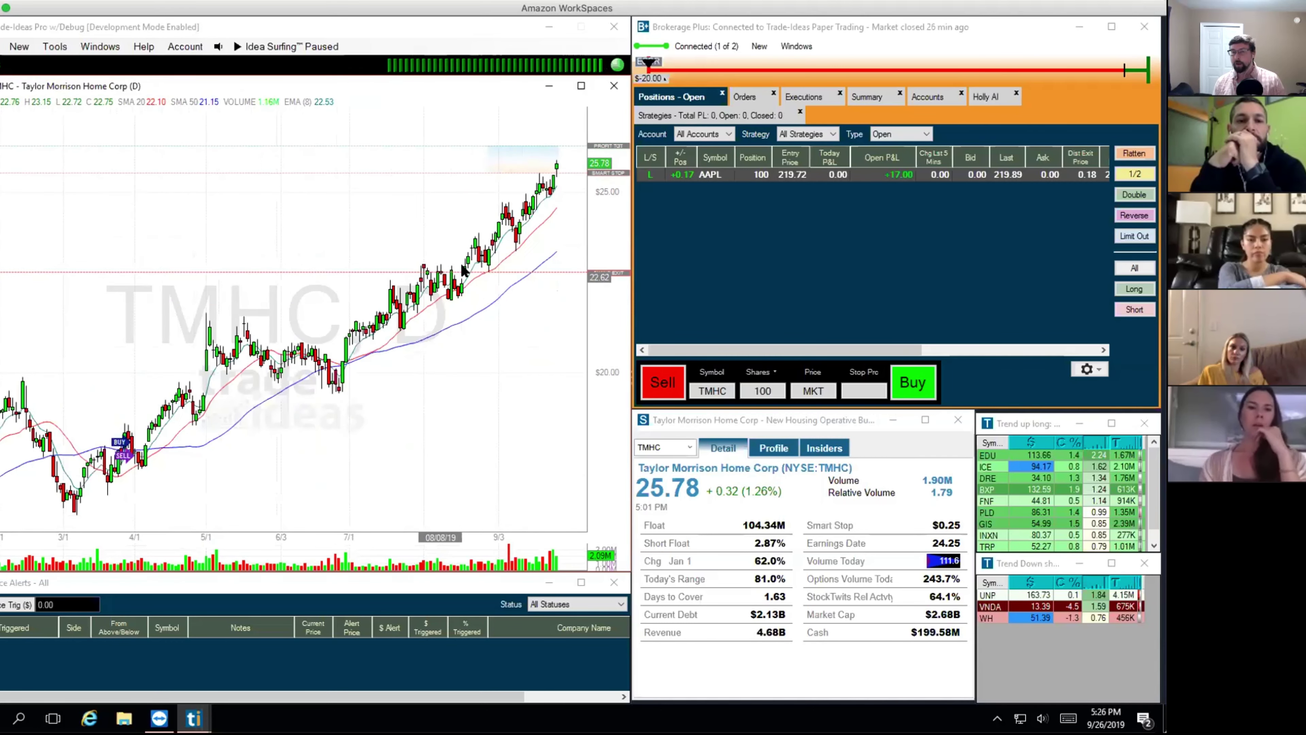
scroll(461, 265, up, 1)
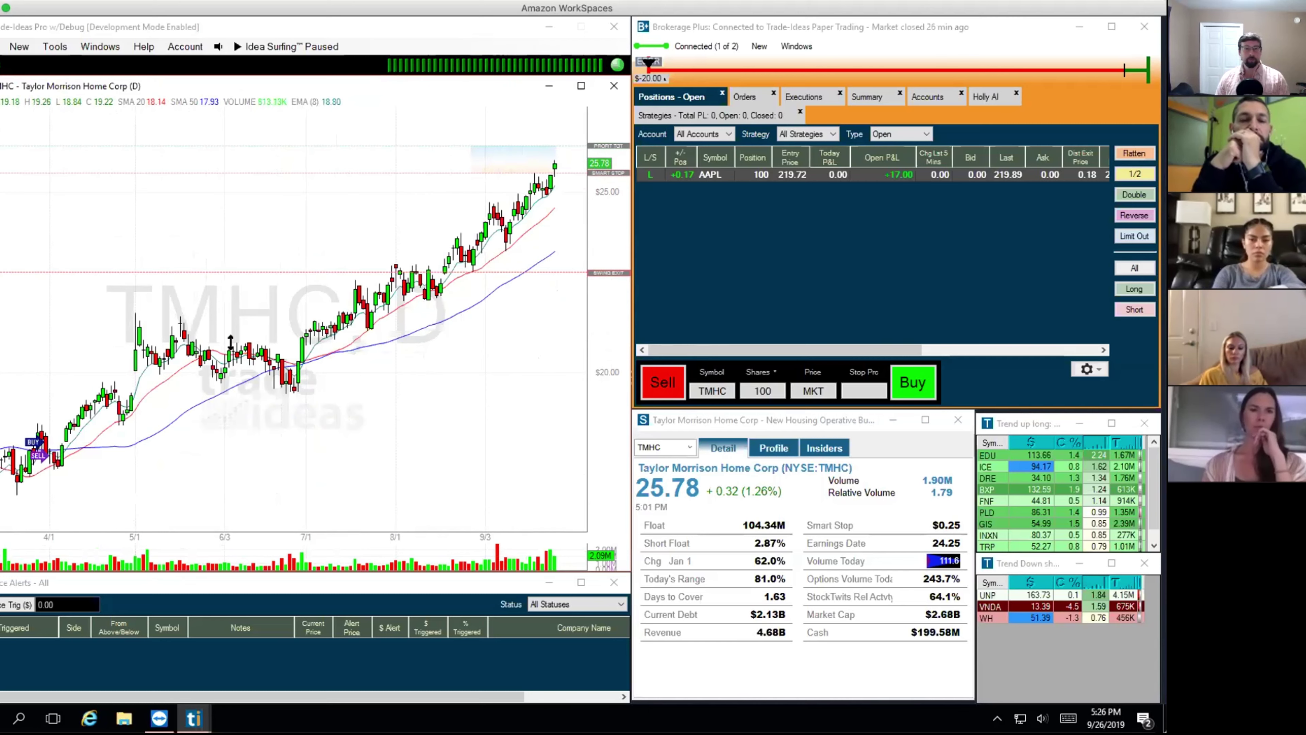
double_click(714, 387)
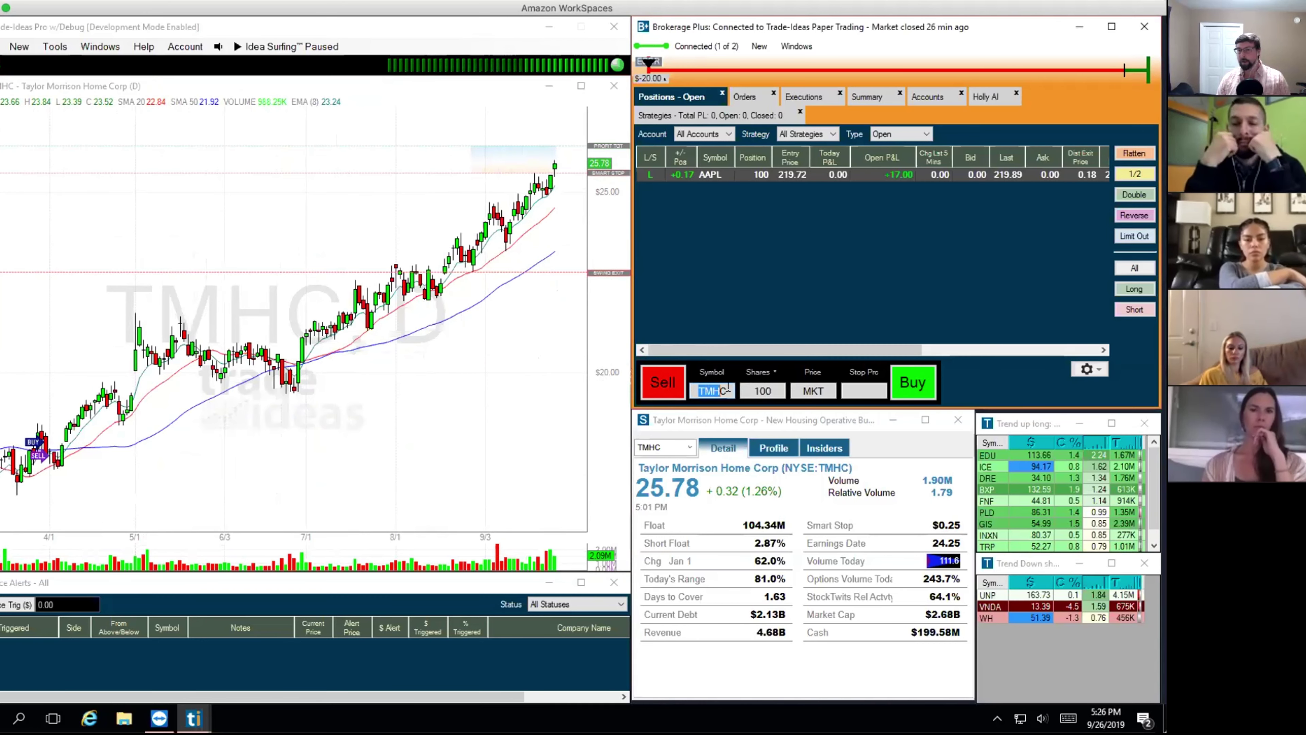
click(751, 392)
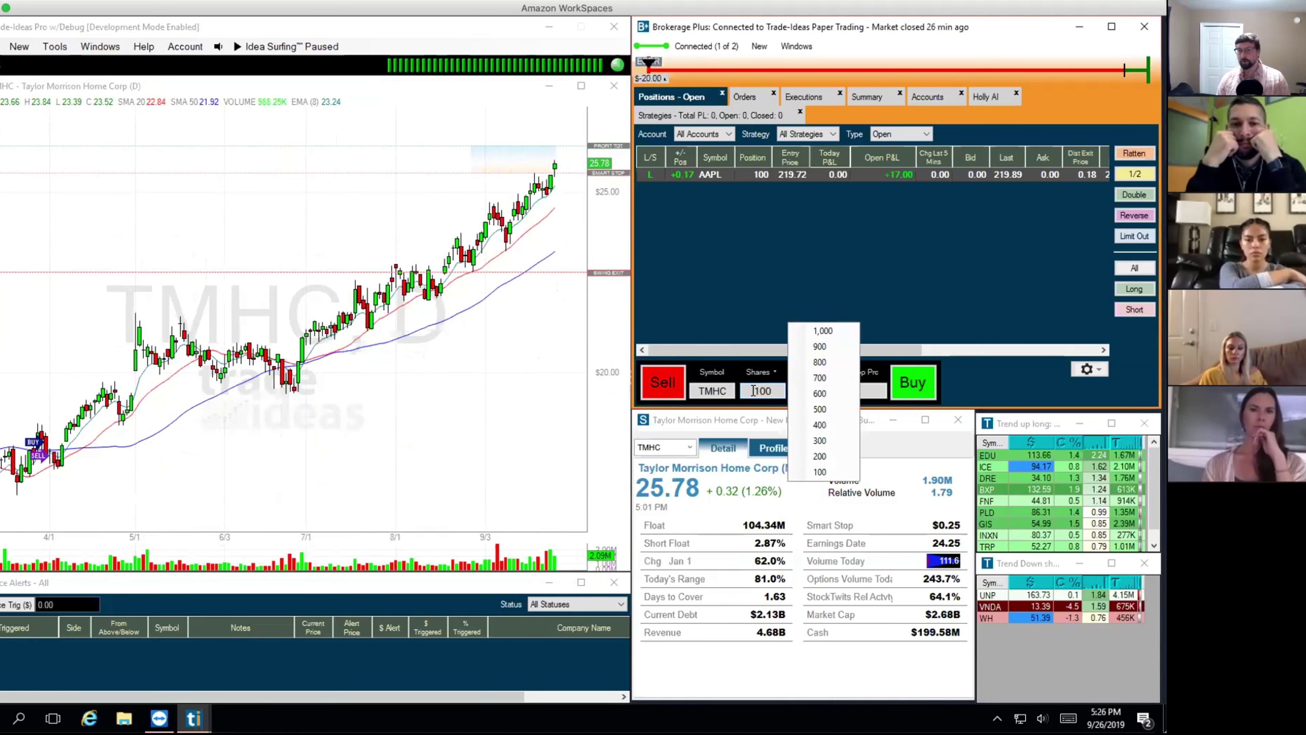
double_click(753, 391)
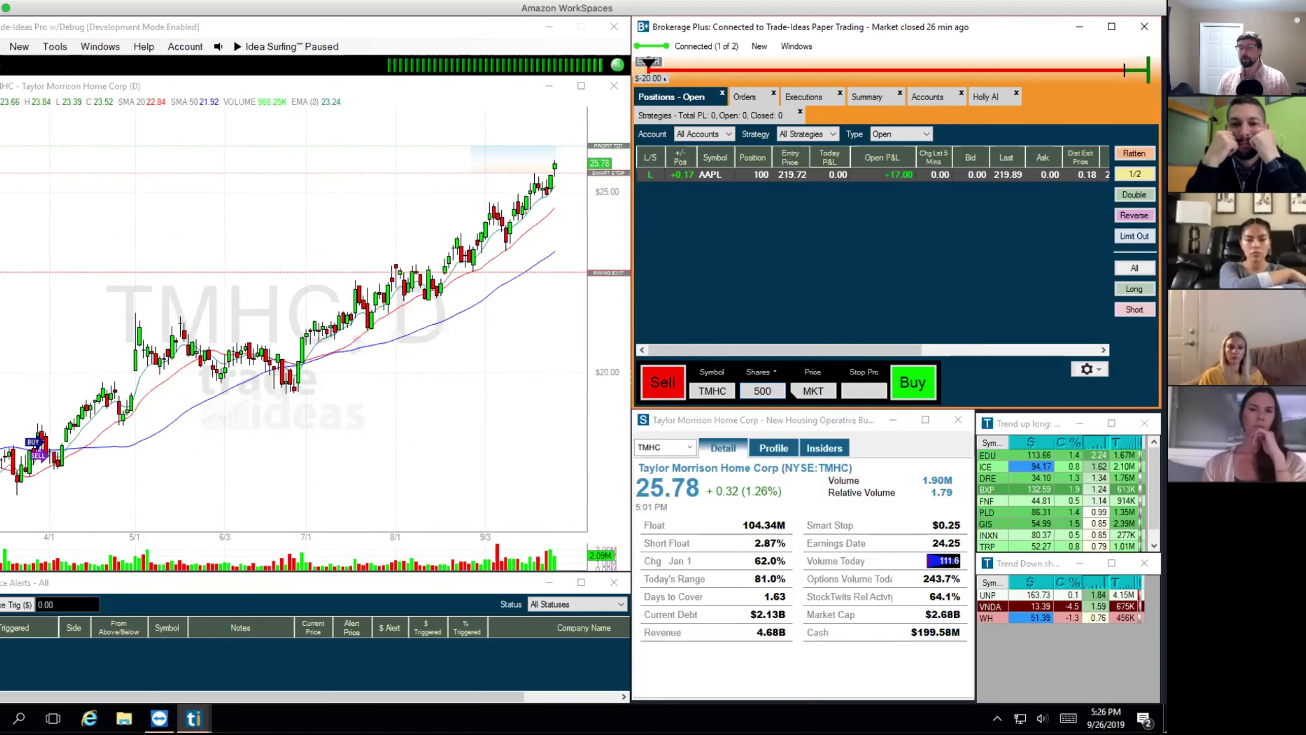
click(795, 389)
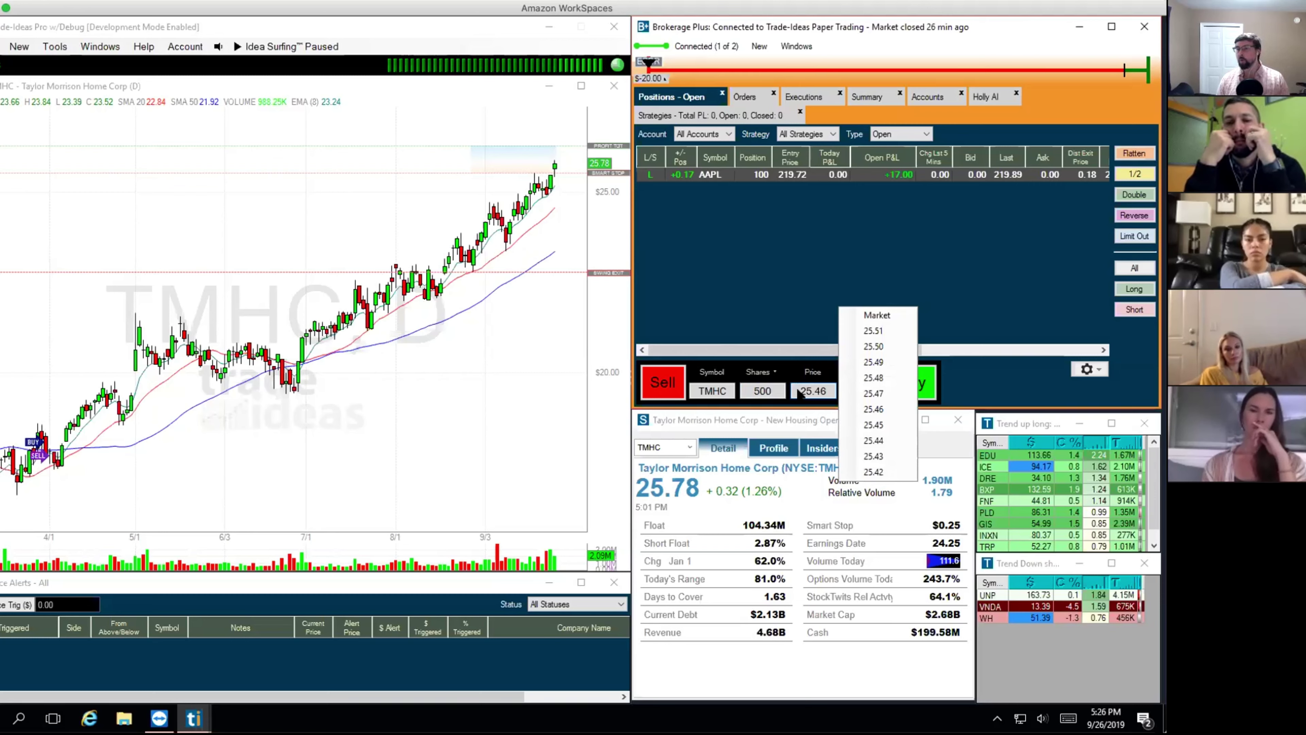
click(827, 391)
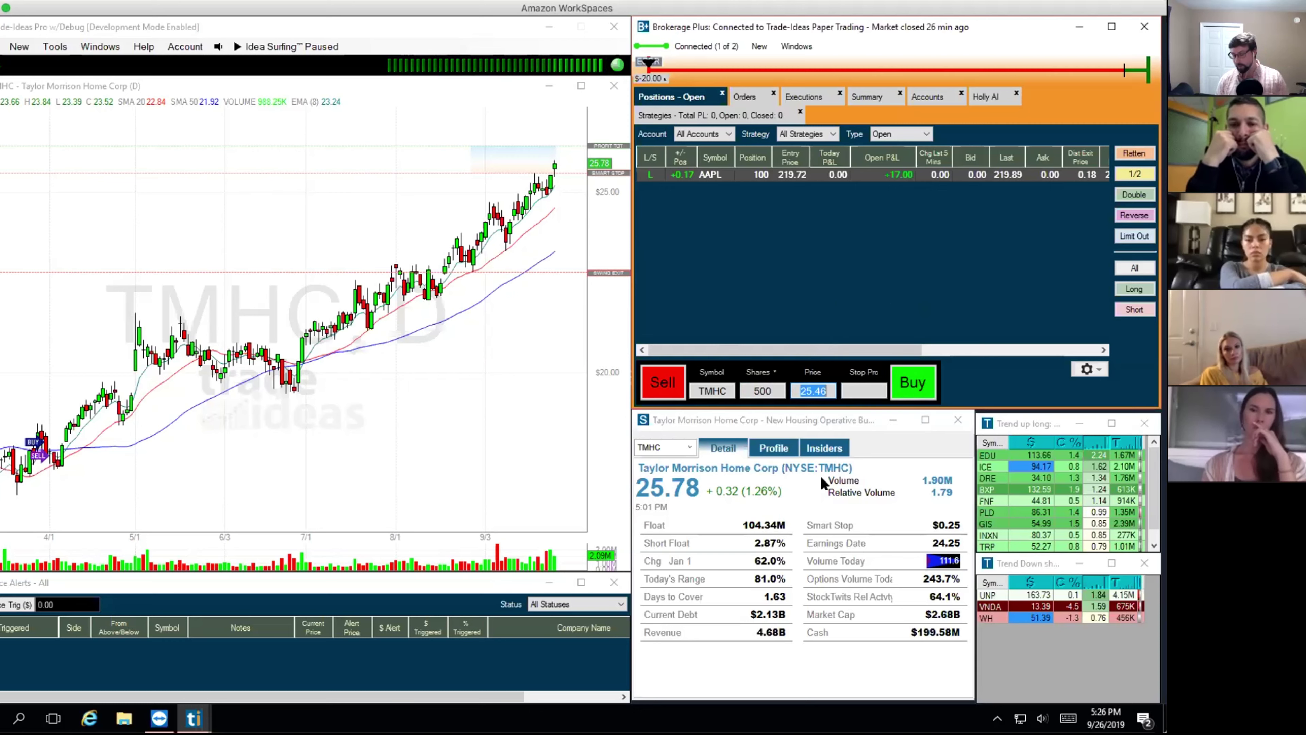
text(24.79)
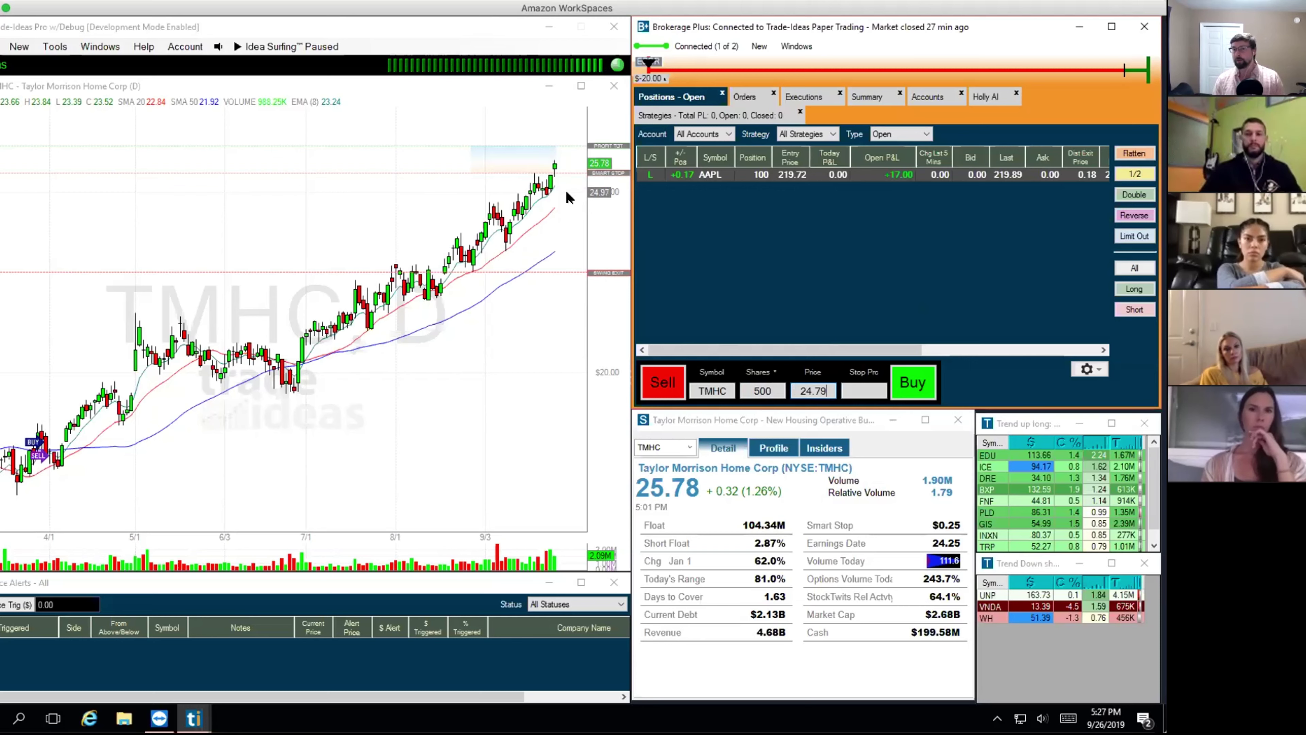
Set the TMHC order's stop price to 24.99
click(855, 390)
text(25.46)
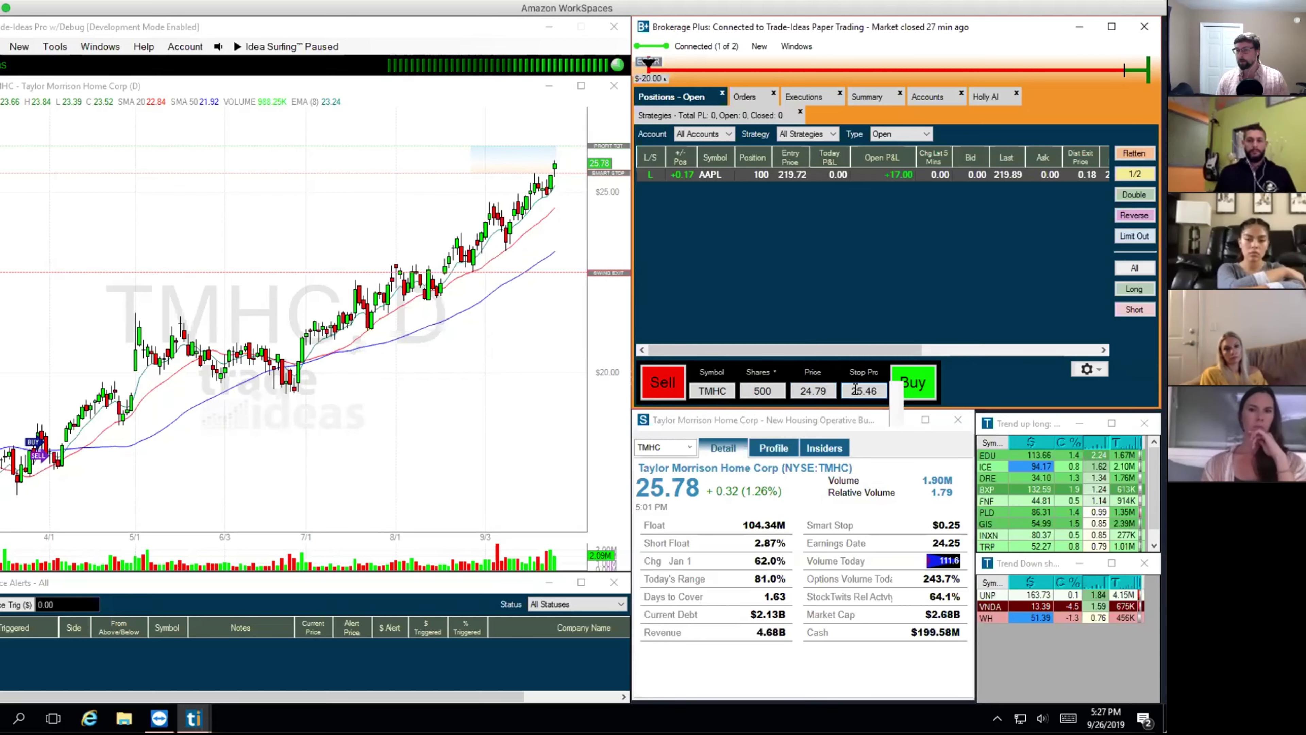
click(855, 390)
drag(850, 390, 859, 392)
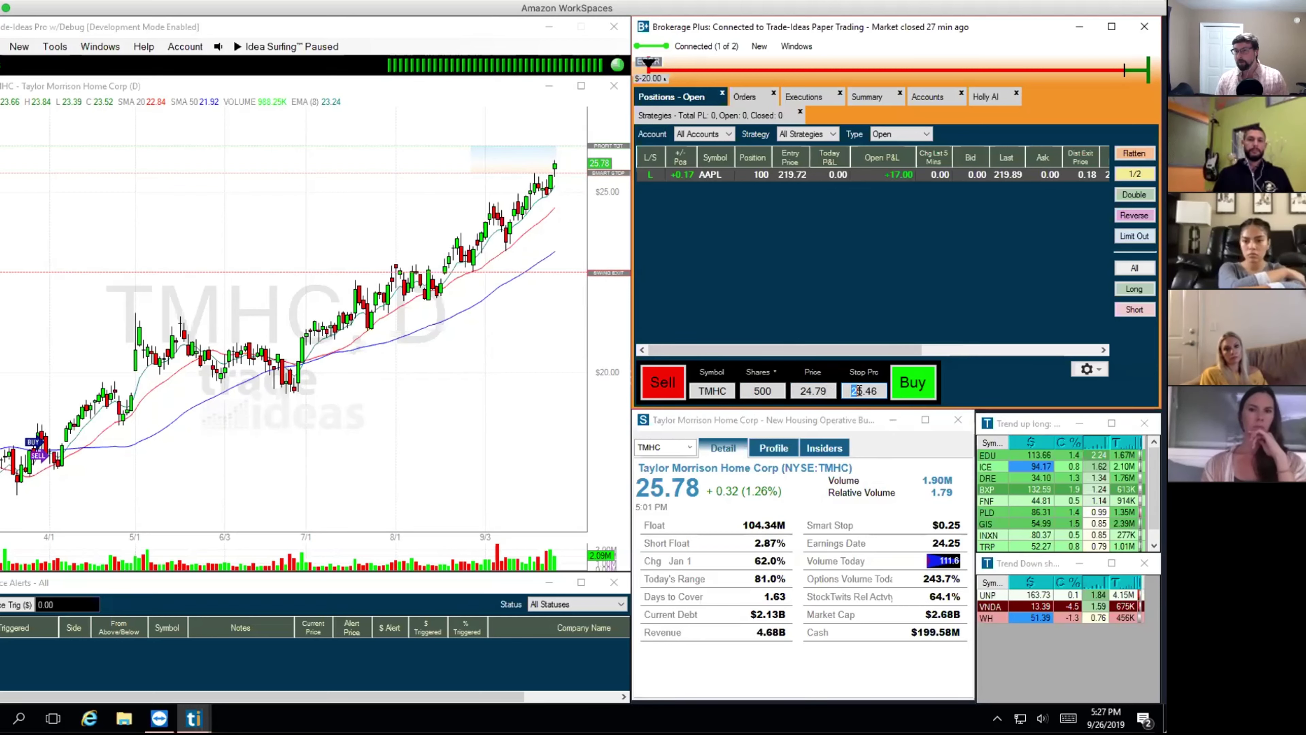
text(24.99)
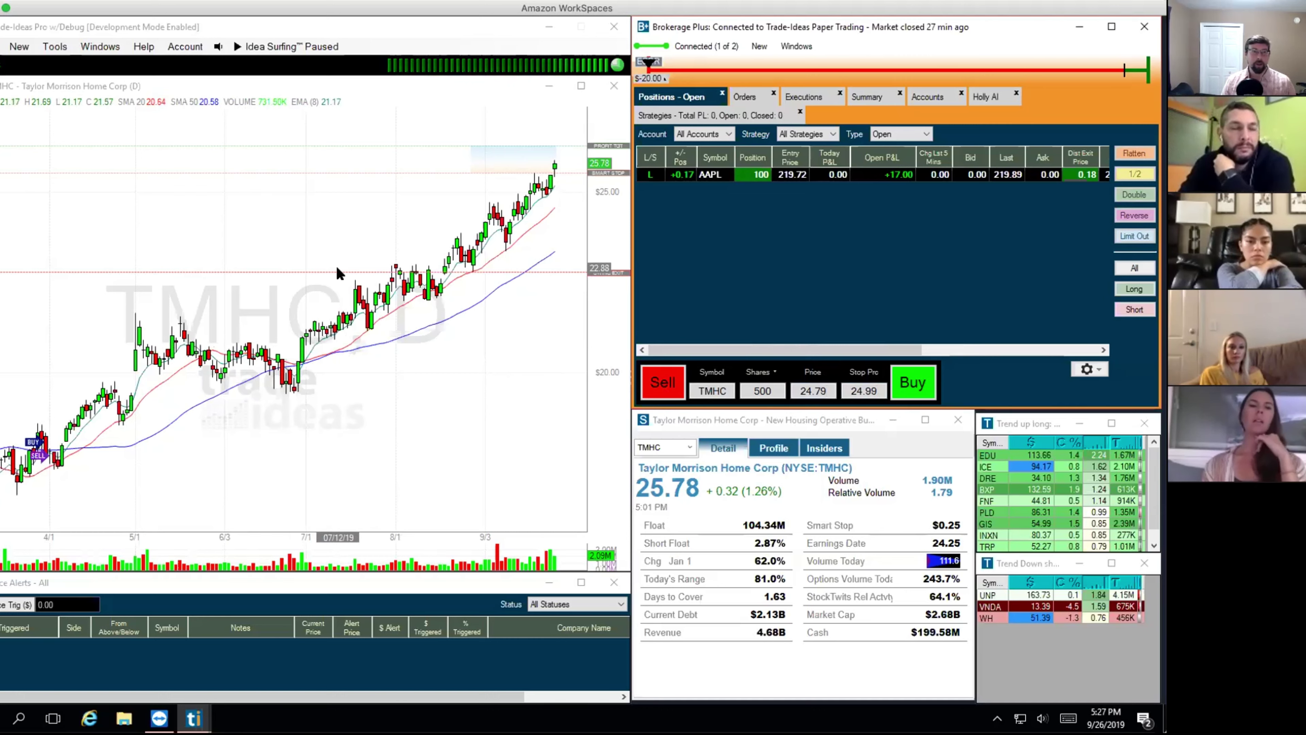
Check TMHC's company profile, and submit the sell stop limit order for 500 shares with stop 24.99 and limit 24.79
click(773, 447)
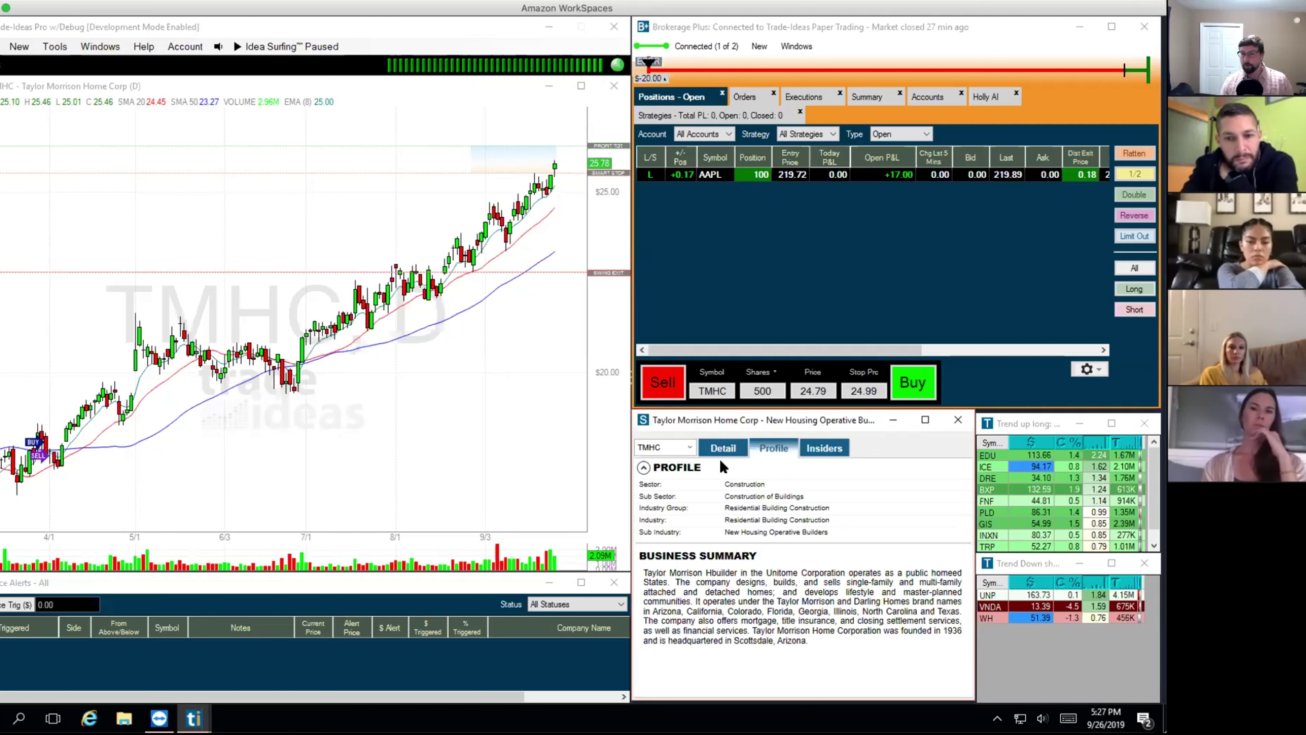
click(722, 448)
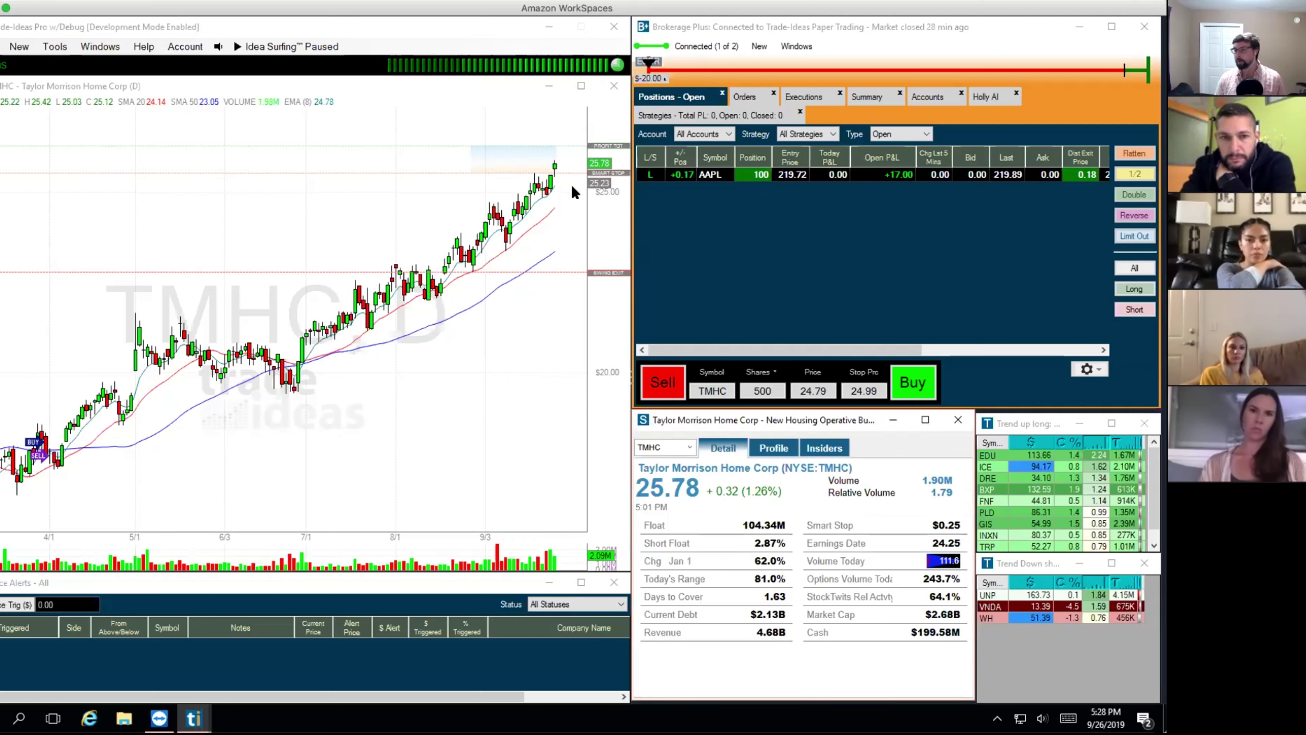
click(661, 383)
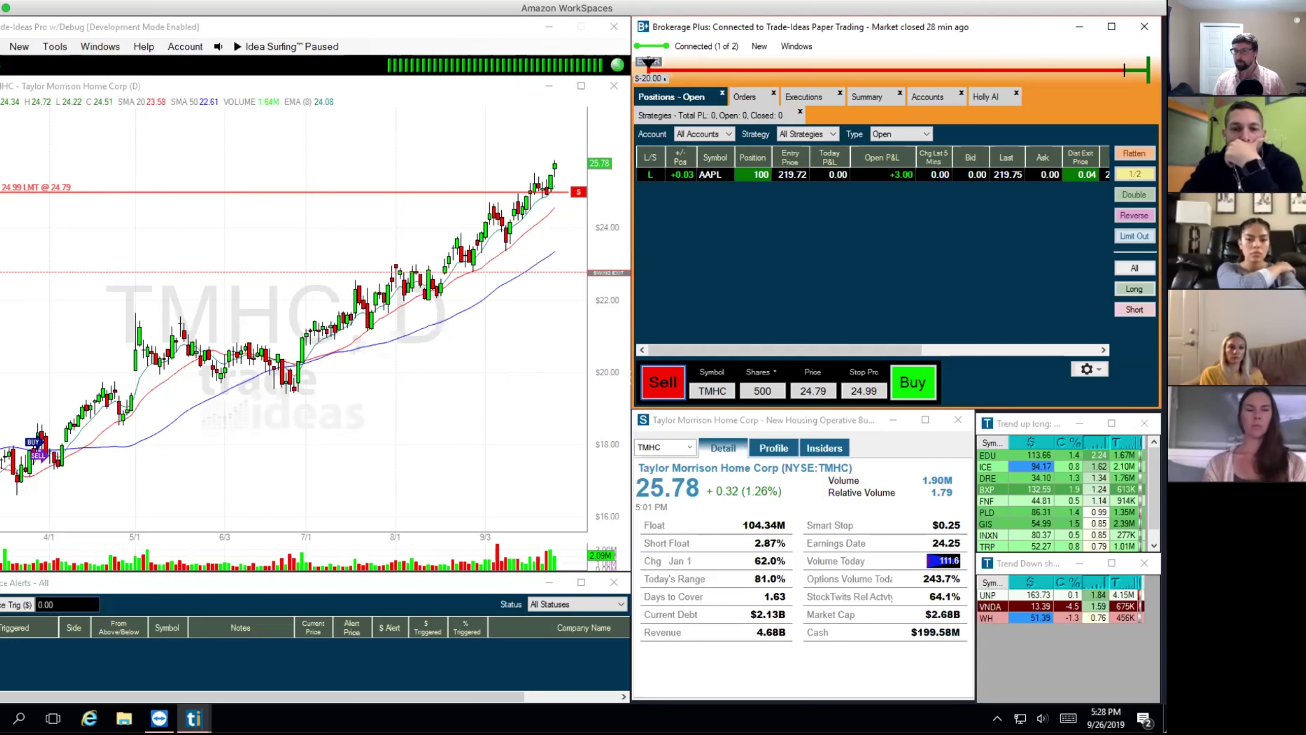
Load ICE from the Trend up long list into the chart and order entry
click(1039, 465)
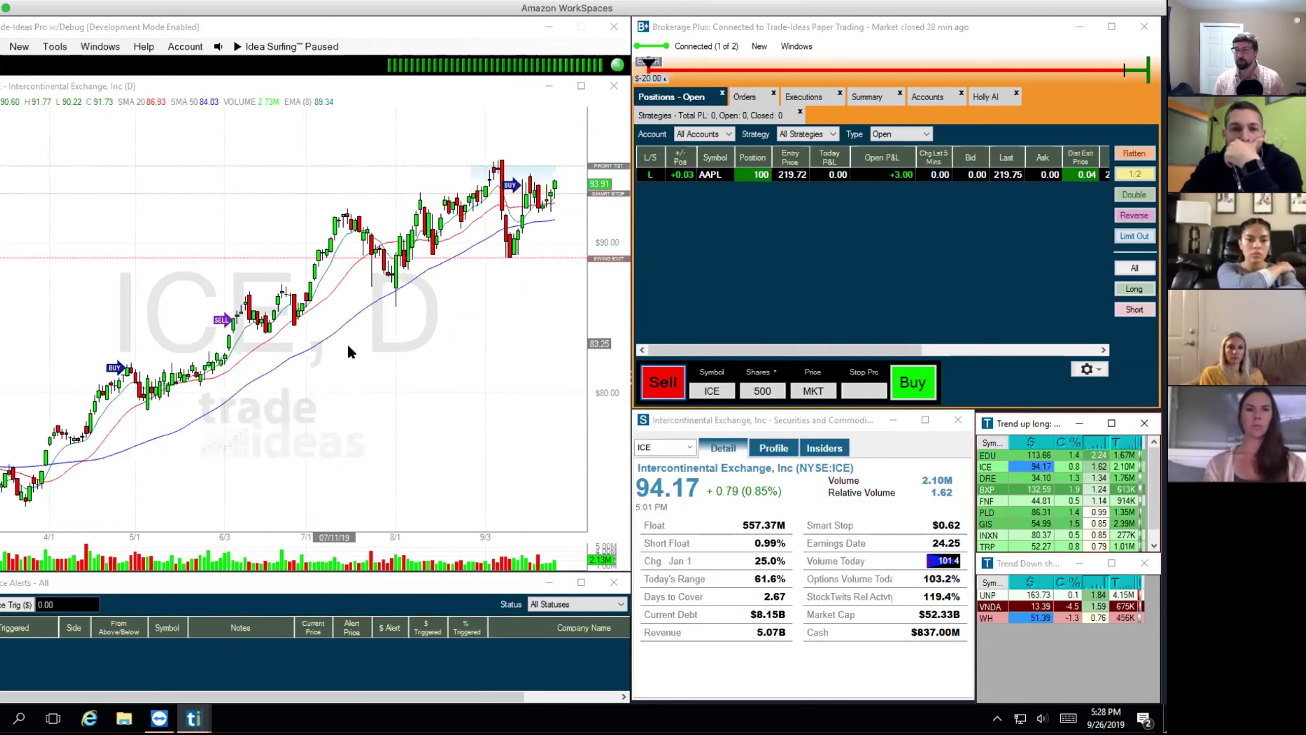
Turn on cross-hairs for the ICE daily chart
right_click(540, 252)
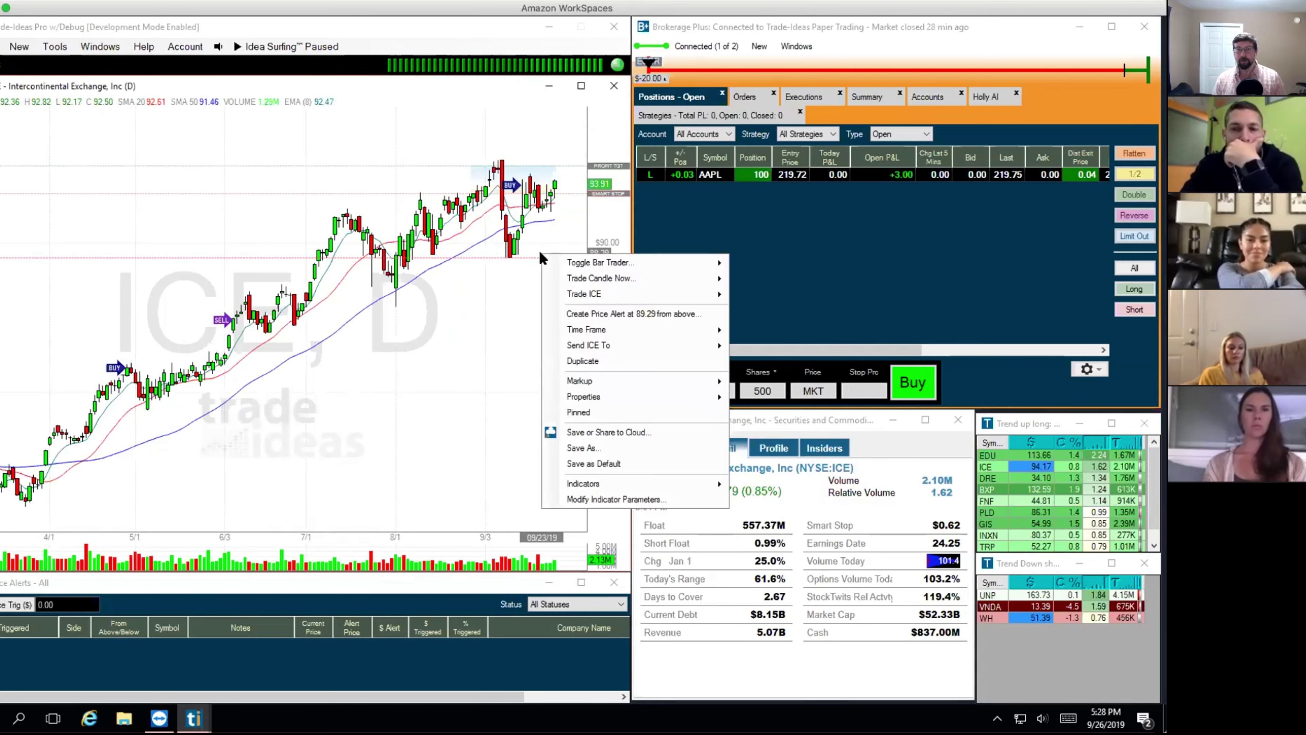
mouse_move(658, 395)
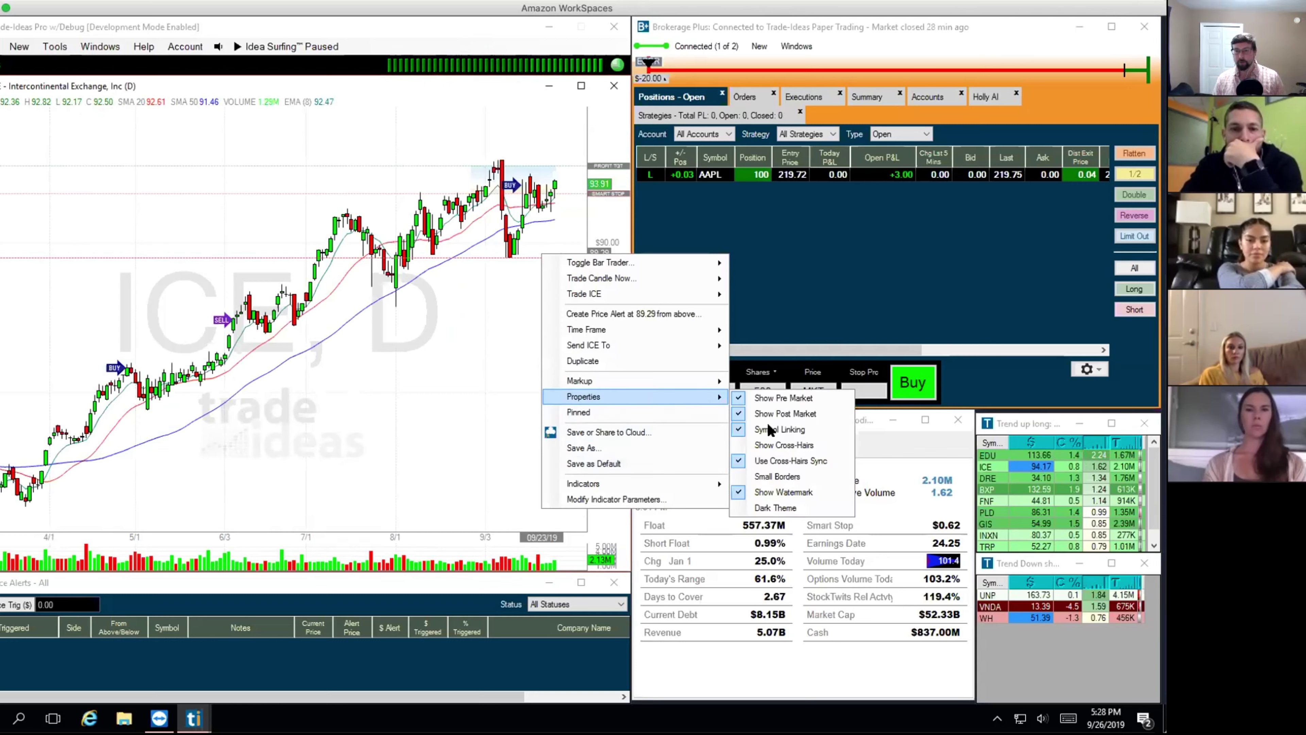
click(772, 444)
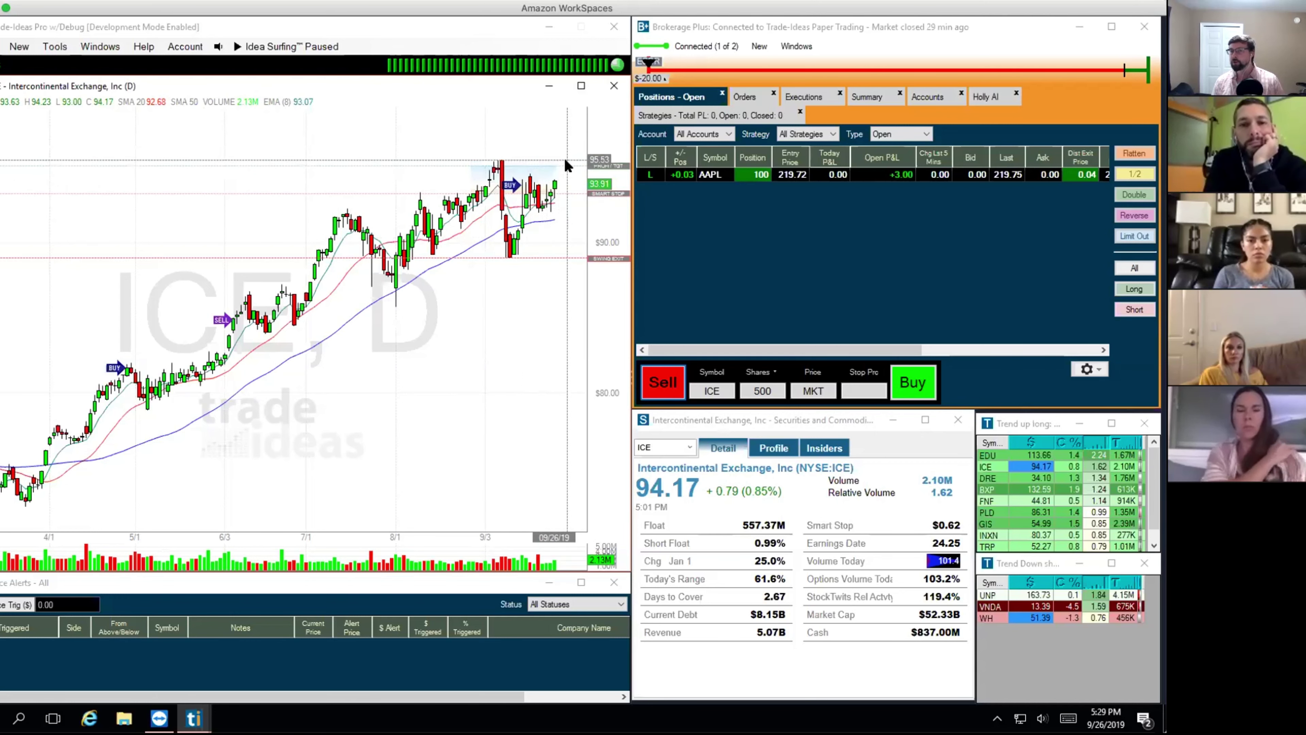
Find the ICE entry level just below the recent high with the cross-hairs, and set the order's limit price to 94.81
drag(565, 160, 561, 178)
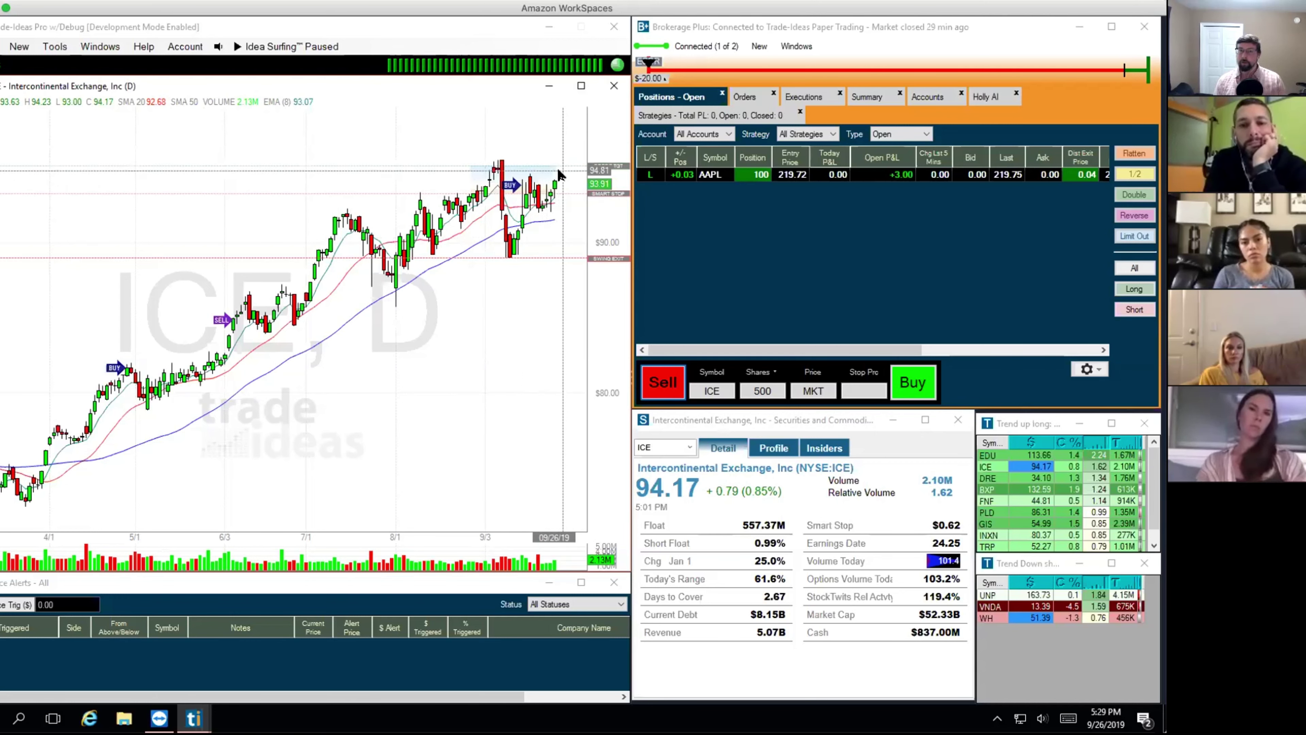
click(826, 390)
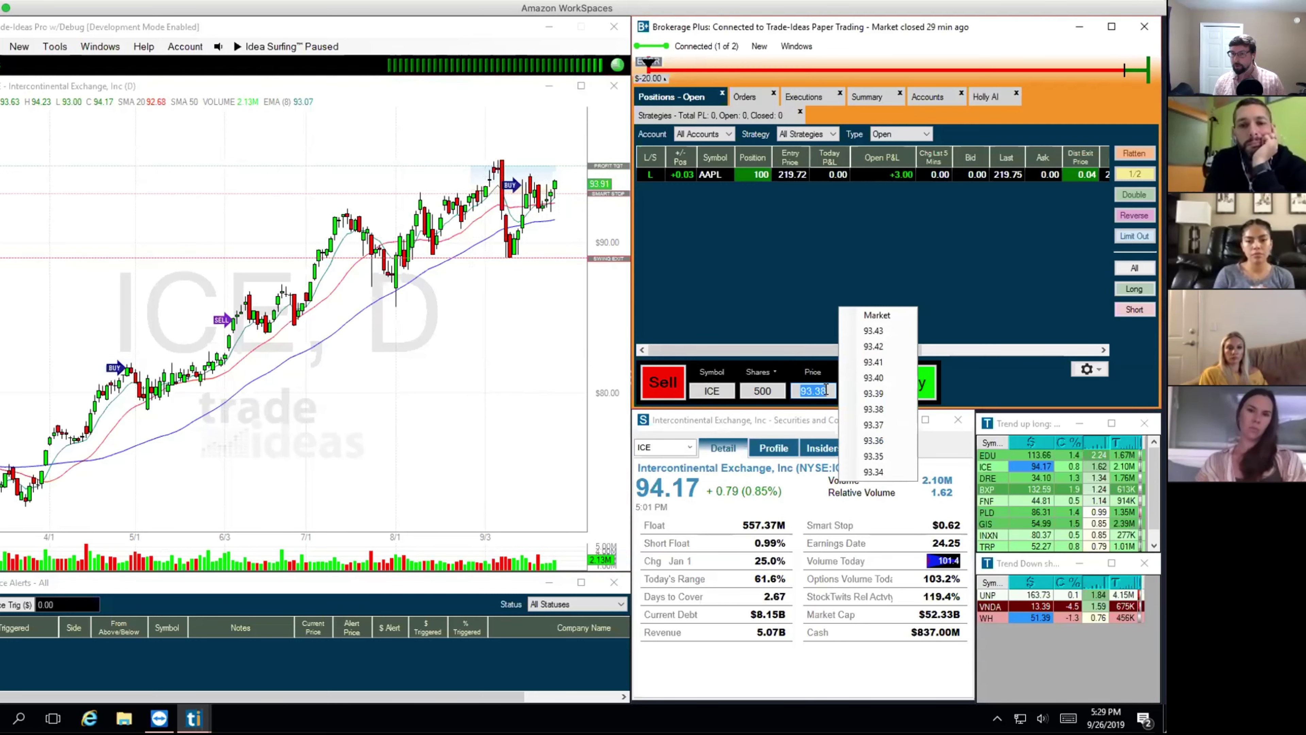
click(563, 172)
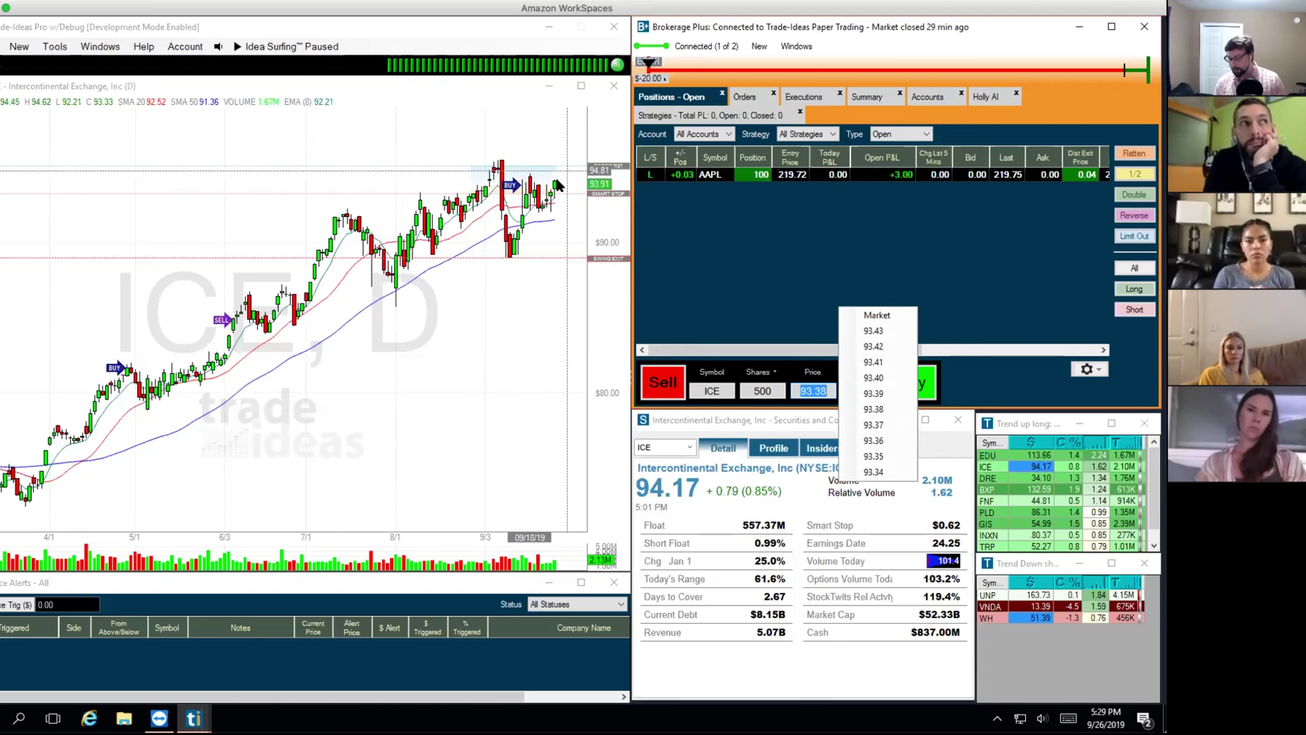
text(94)
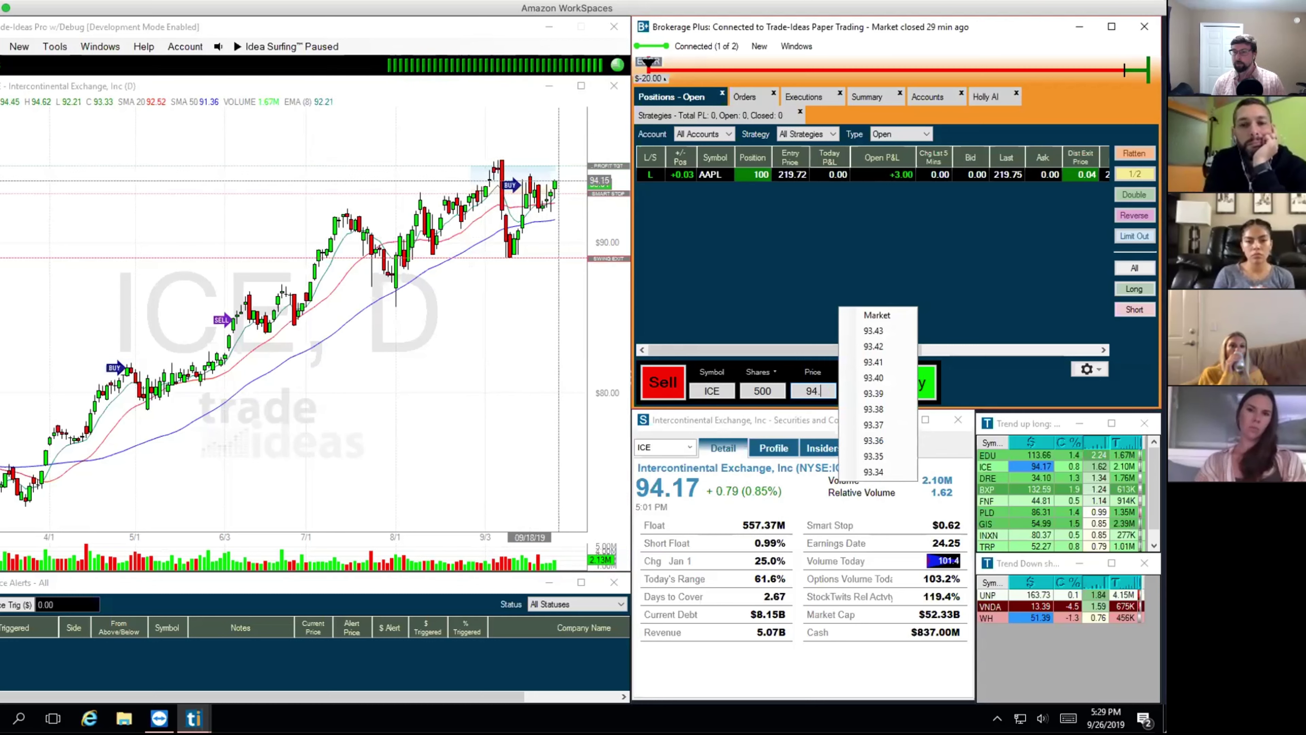
text(.81)
key(shift+Tab)
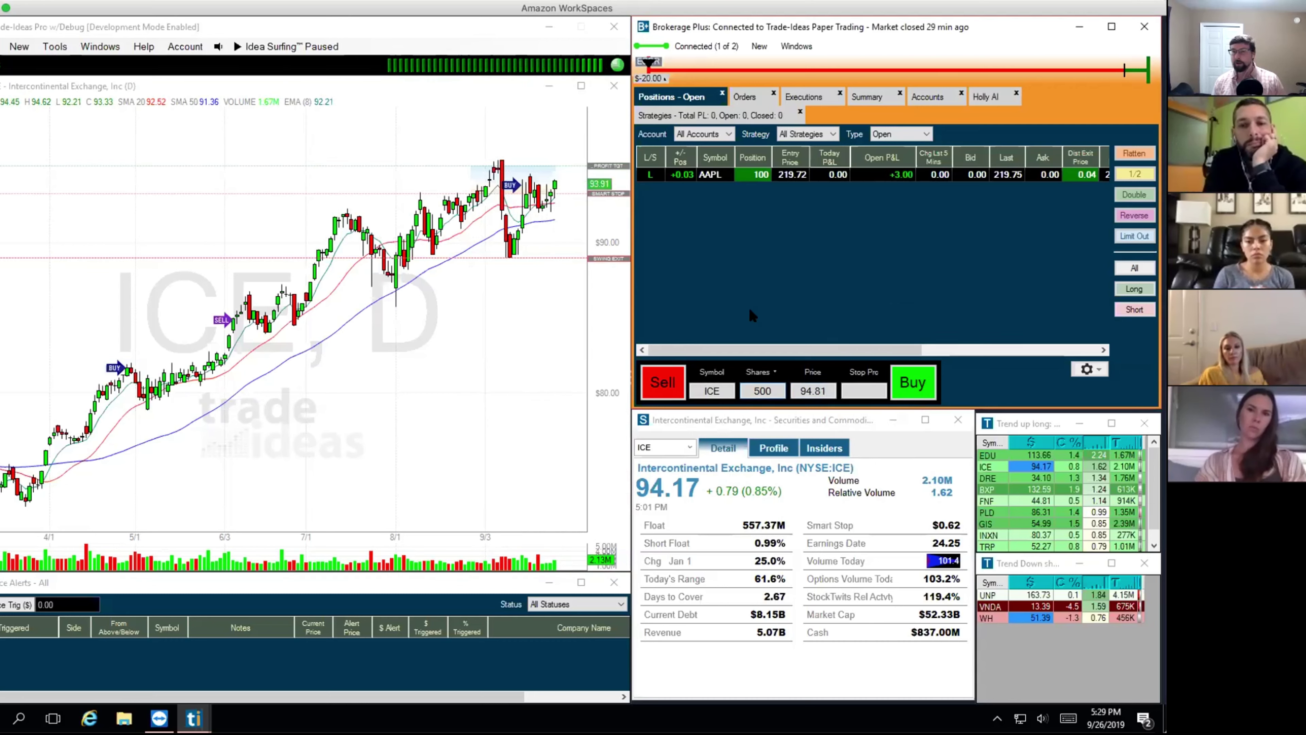
Set the ICE order's stop price to 94.50 and submit the buy stop limit order for 500 shares
click(855, 391)
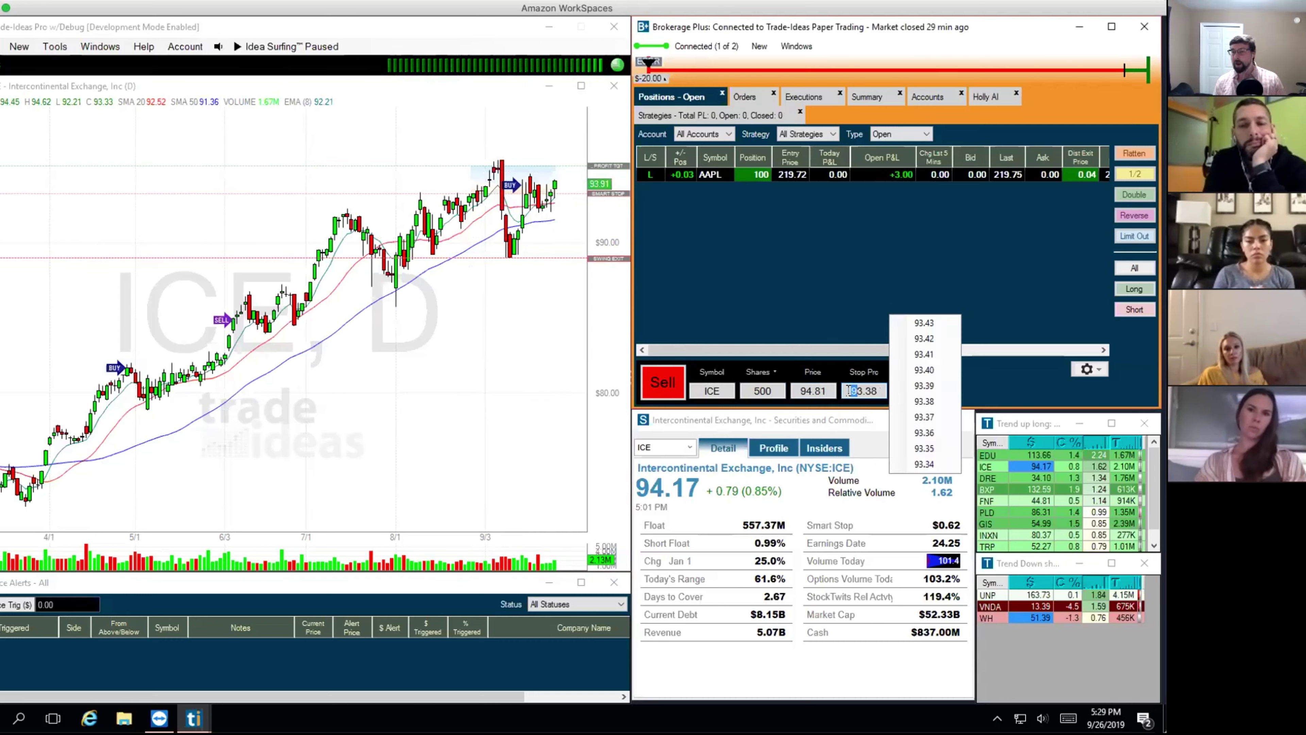
drag(849, 391, 881, 391)
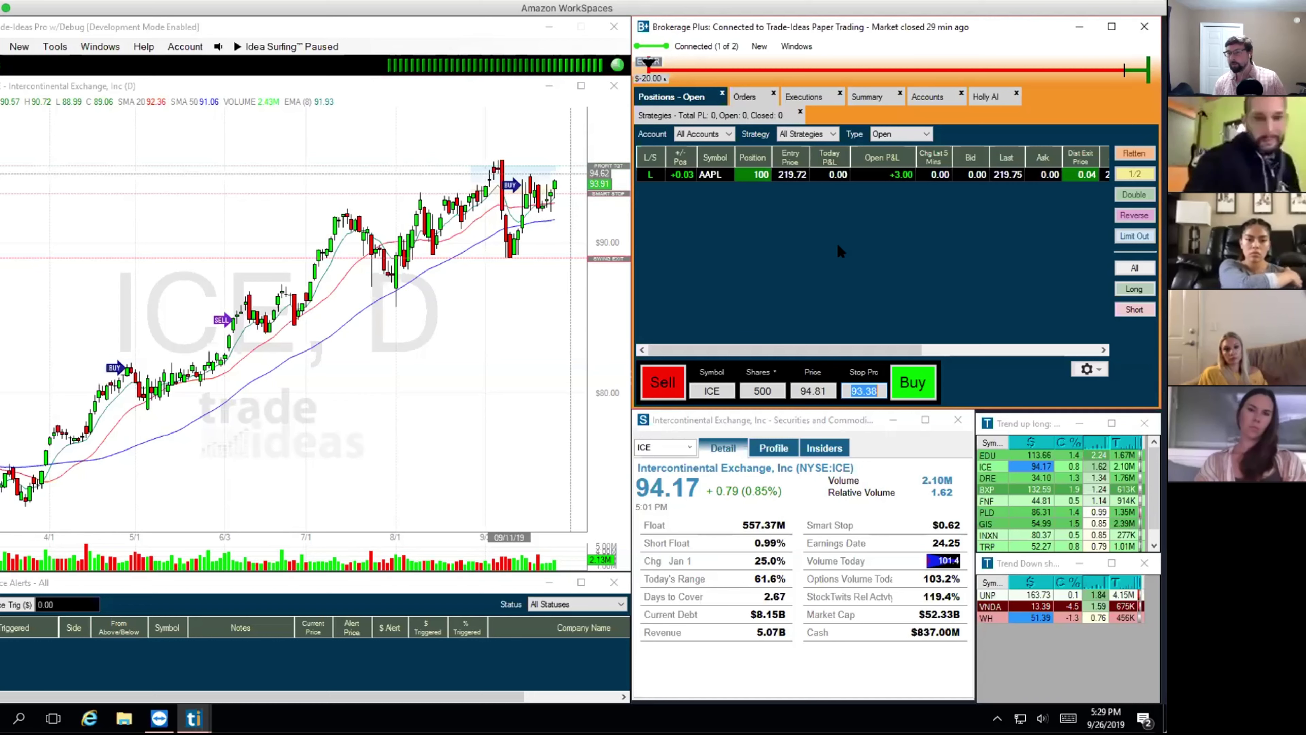
text(94.)
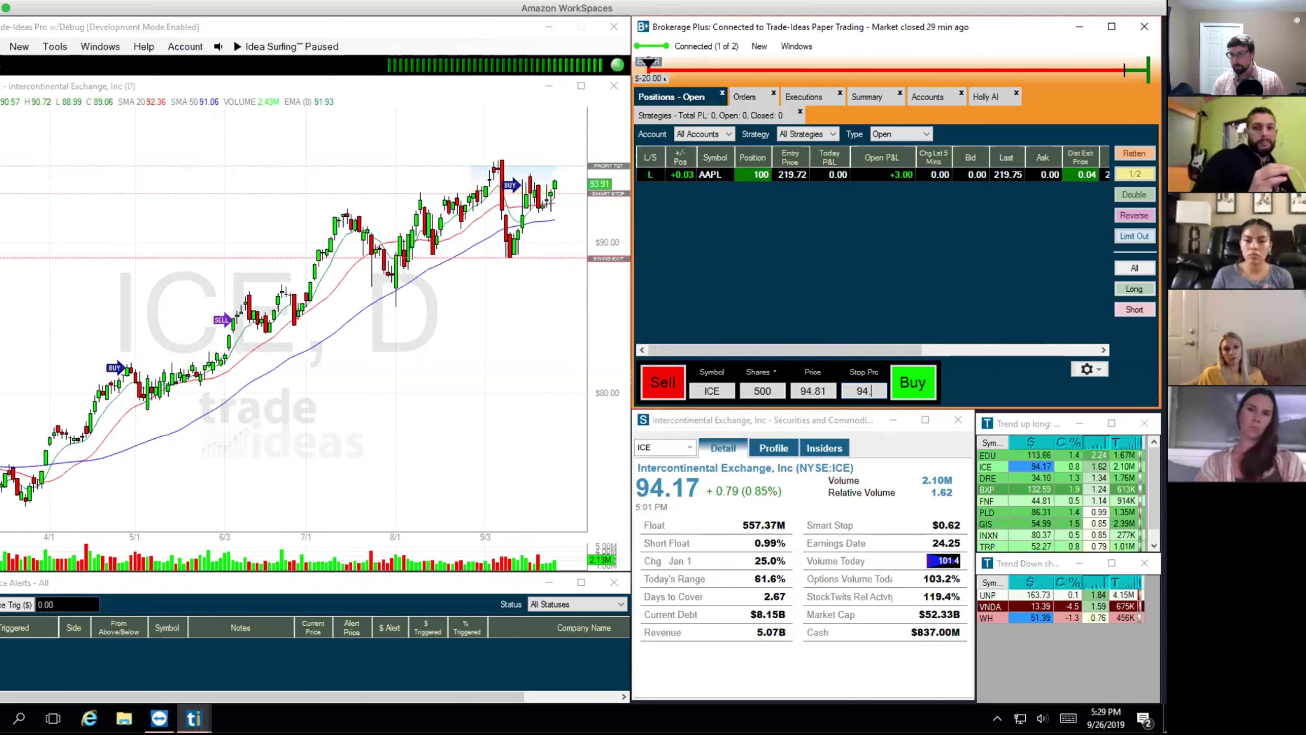
text(5)
click(906, 395)
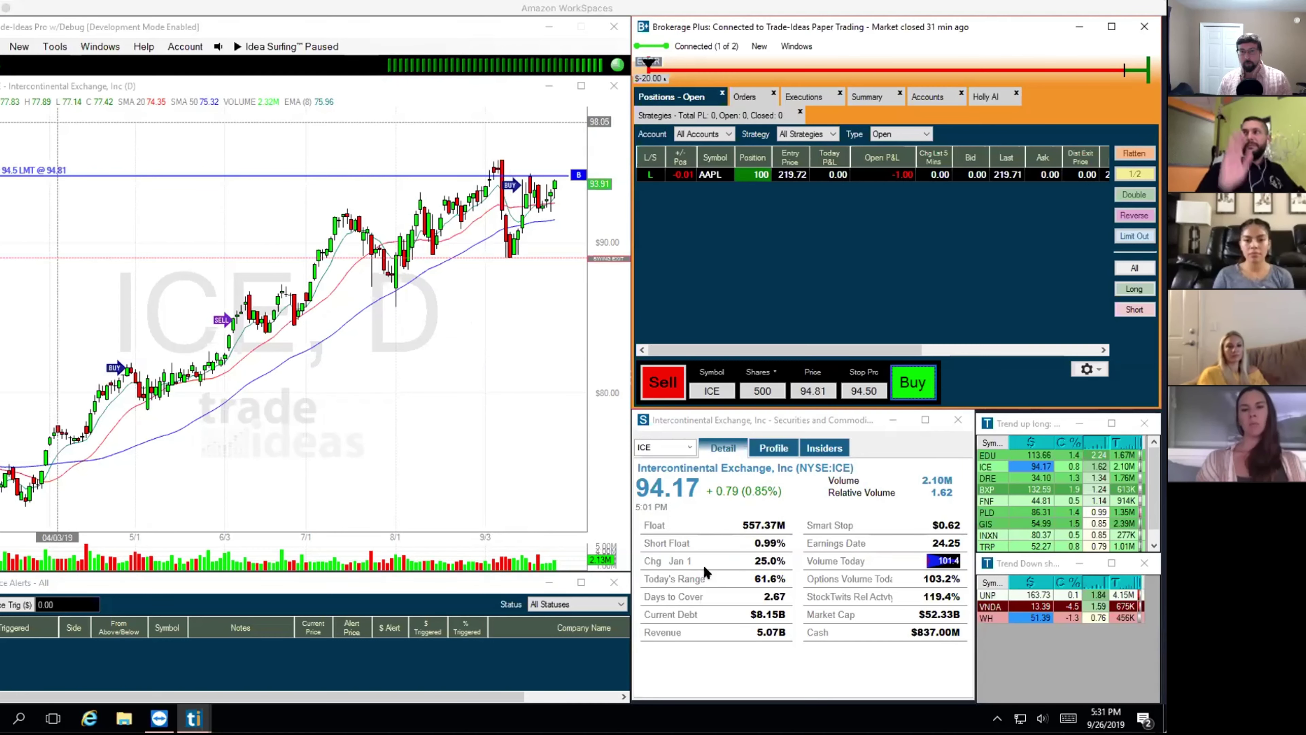
Switch to the Google Slides presentation and advance to the Stop Loss Orders slide
key(super+Tab)
key(Right)
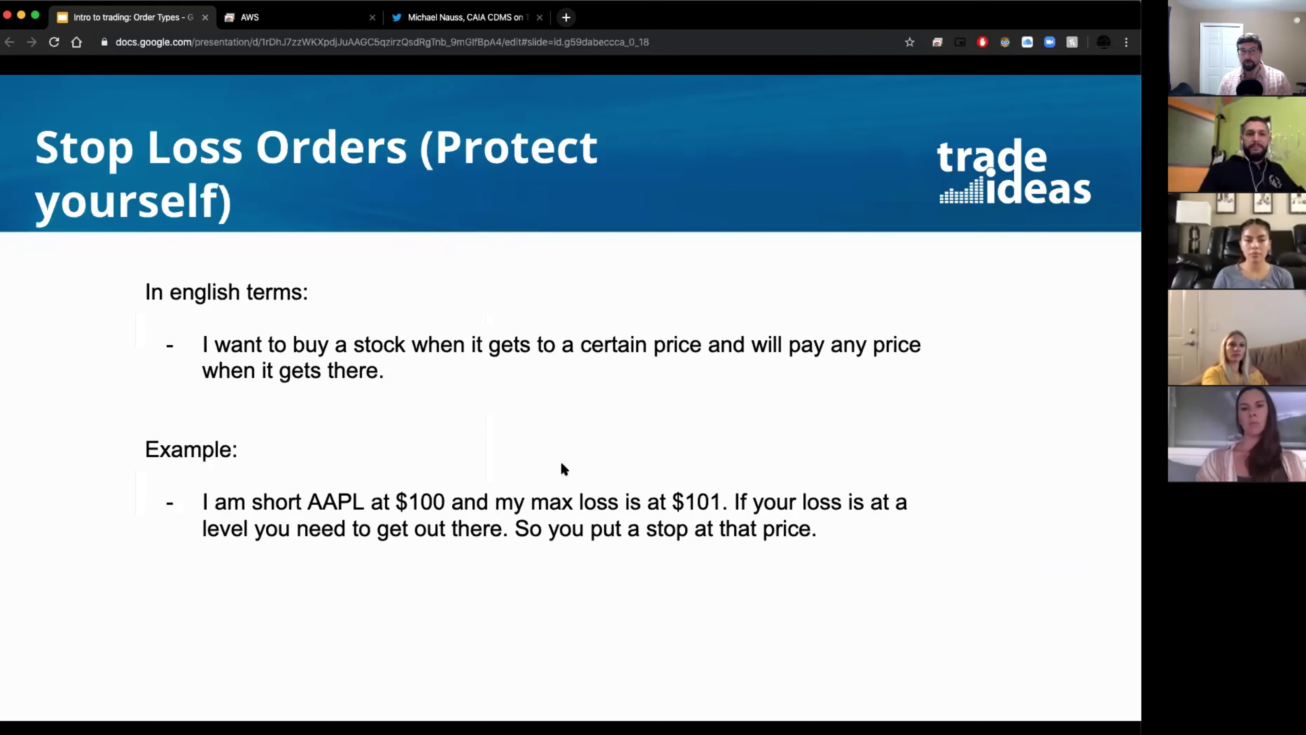
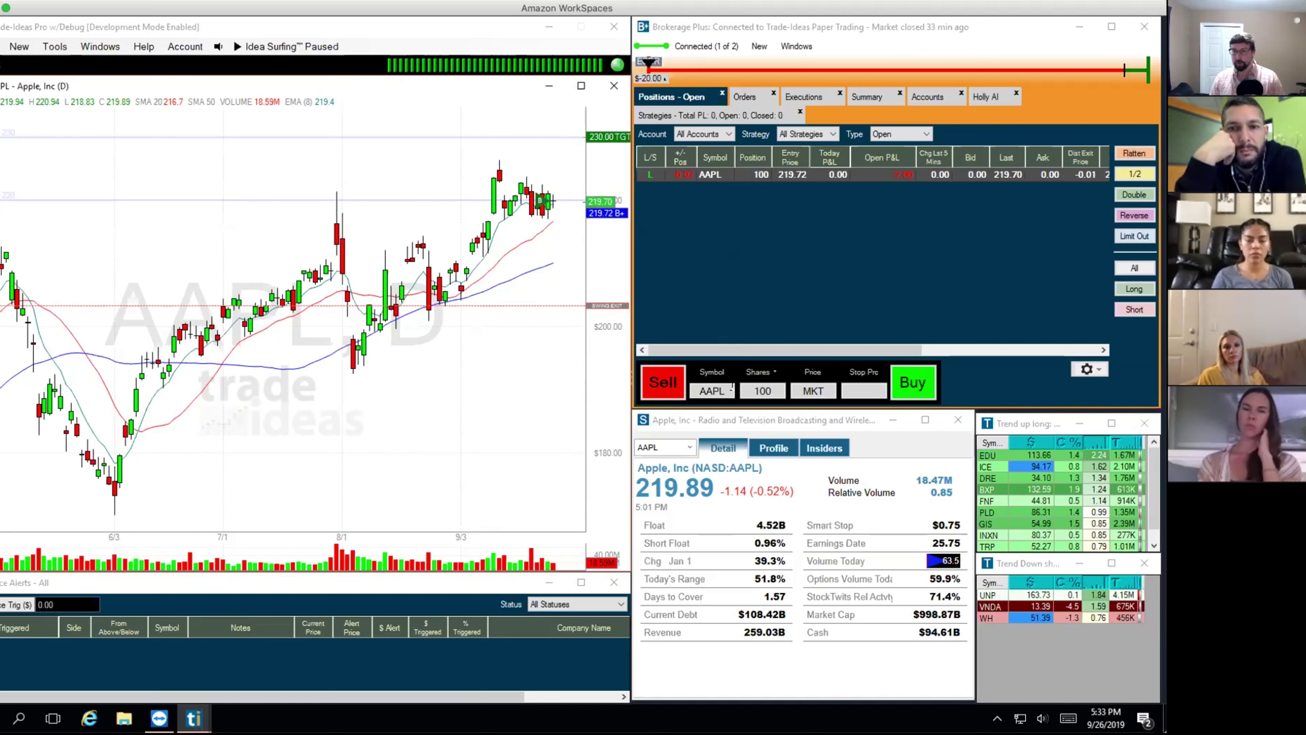
Set up the AAPL order for 100 shares at the market price
click(720, 389)
click(761, 389)
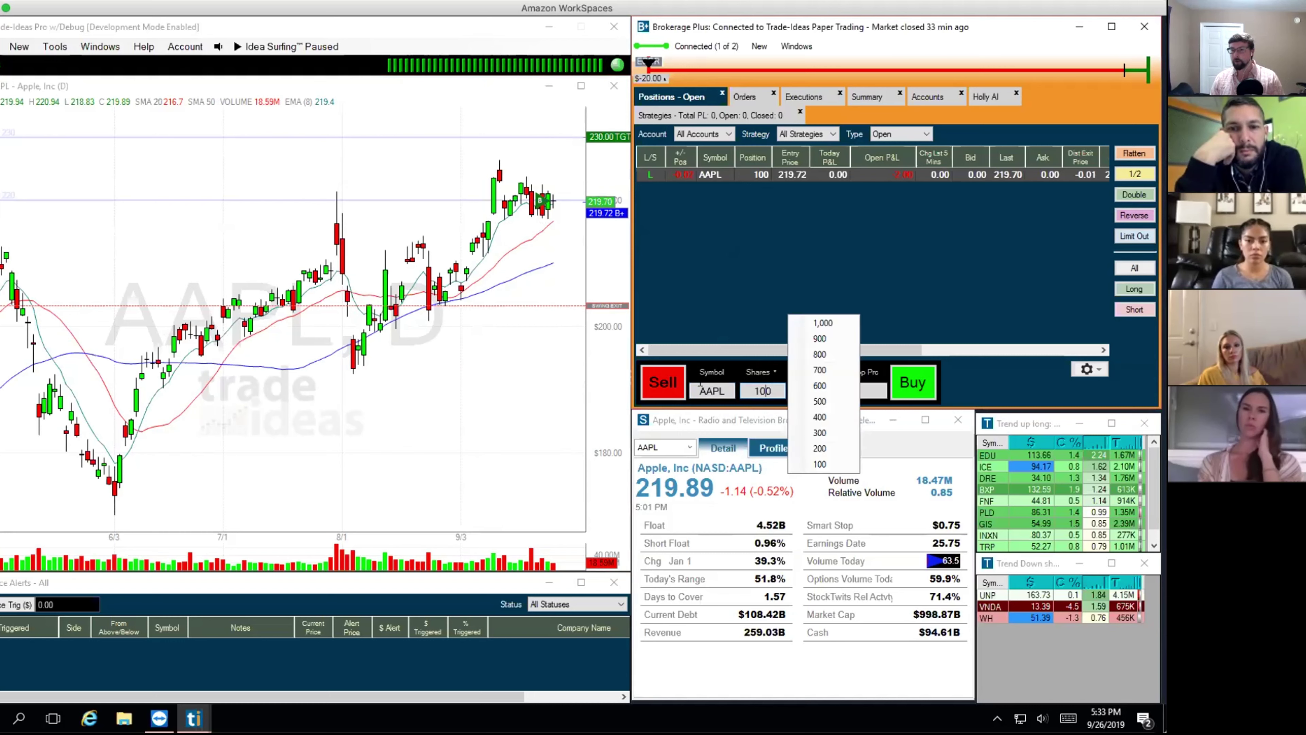
click(746, 389)
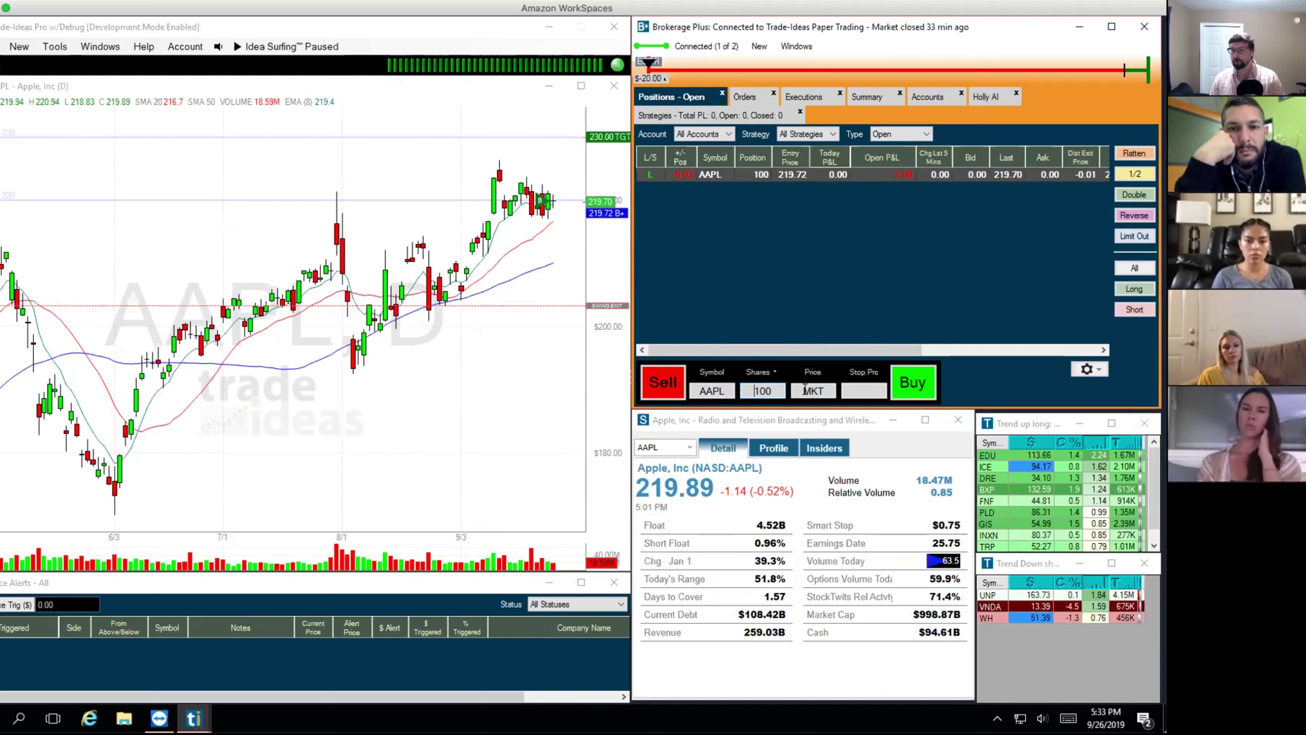
click(828, 389)
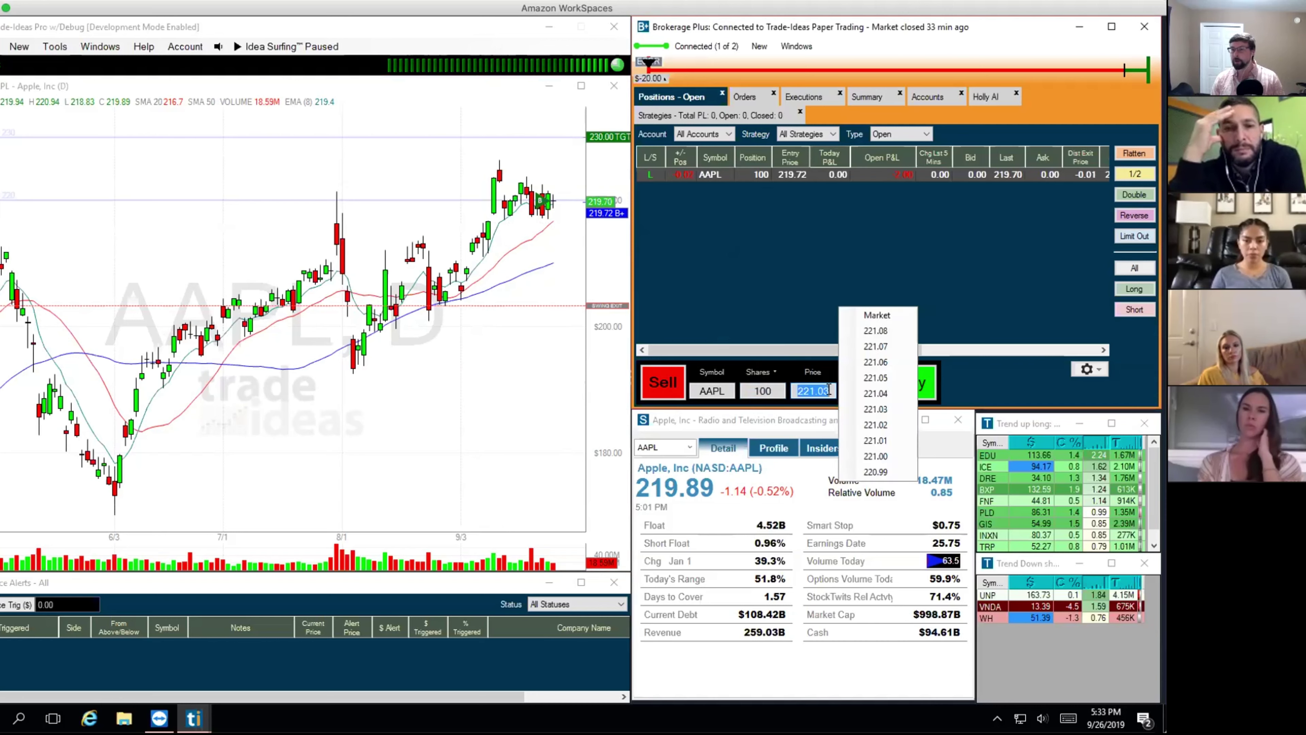
click(871, 314)
Set the AAPL order's stop price to 215 and submit the sell stop order for 100 shares
click(862, 390)
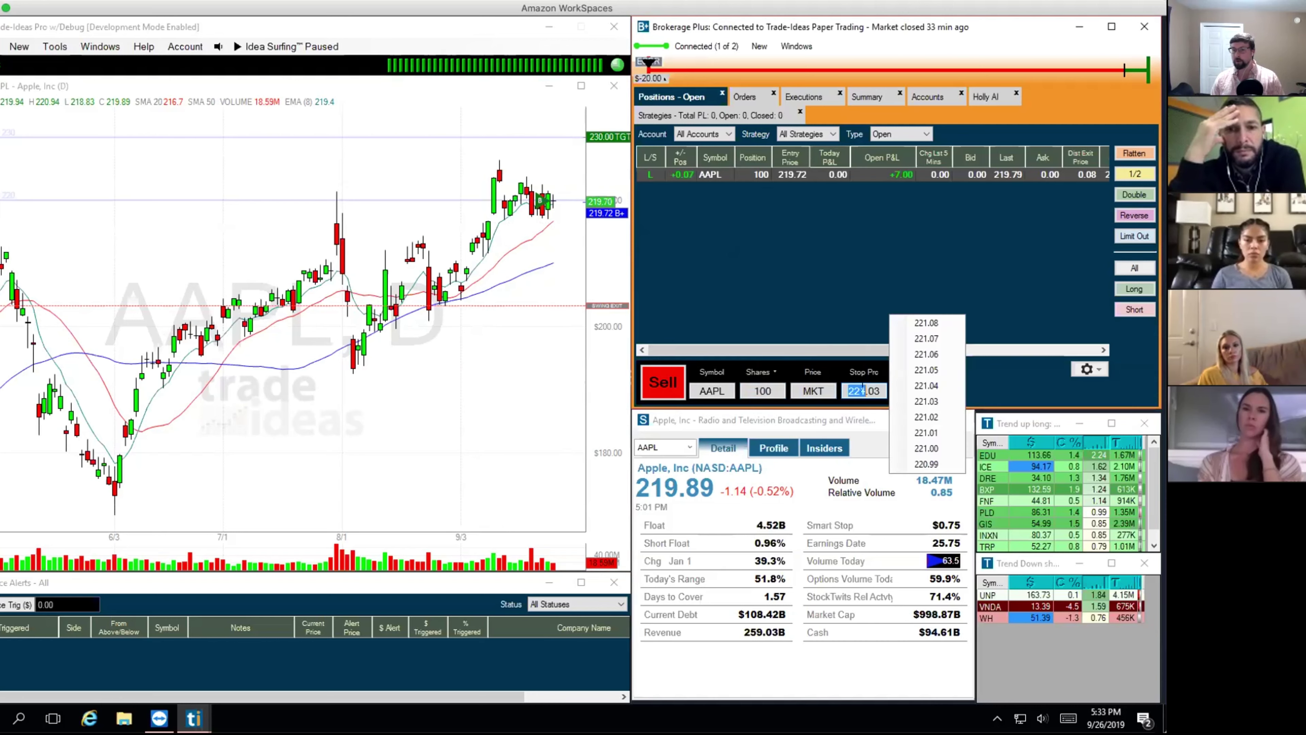
click(858, 391)
click(861, 388)
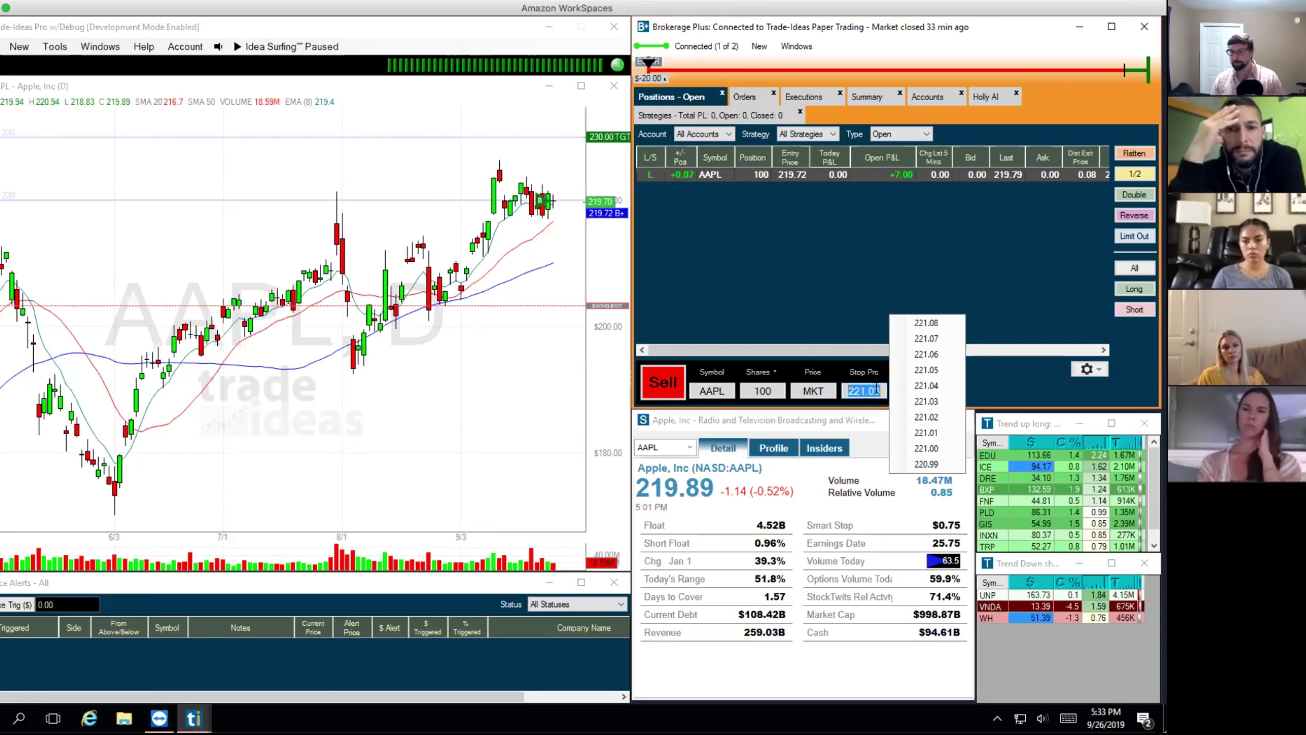
text(21)
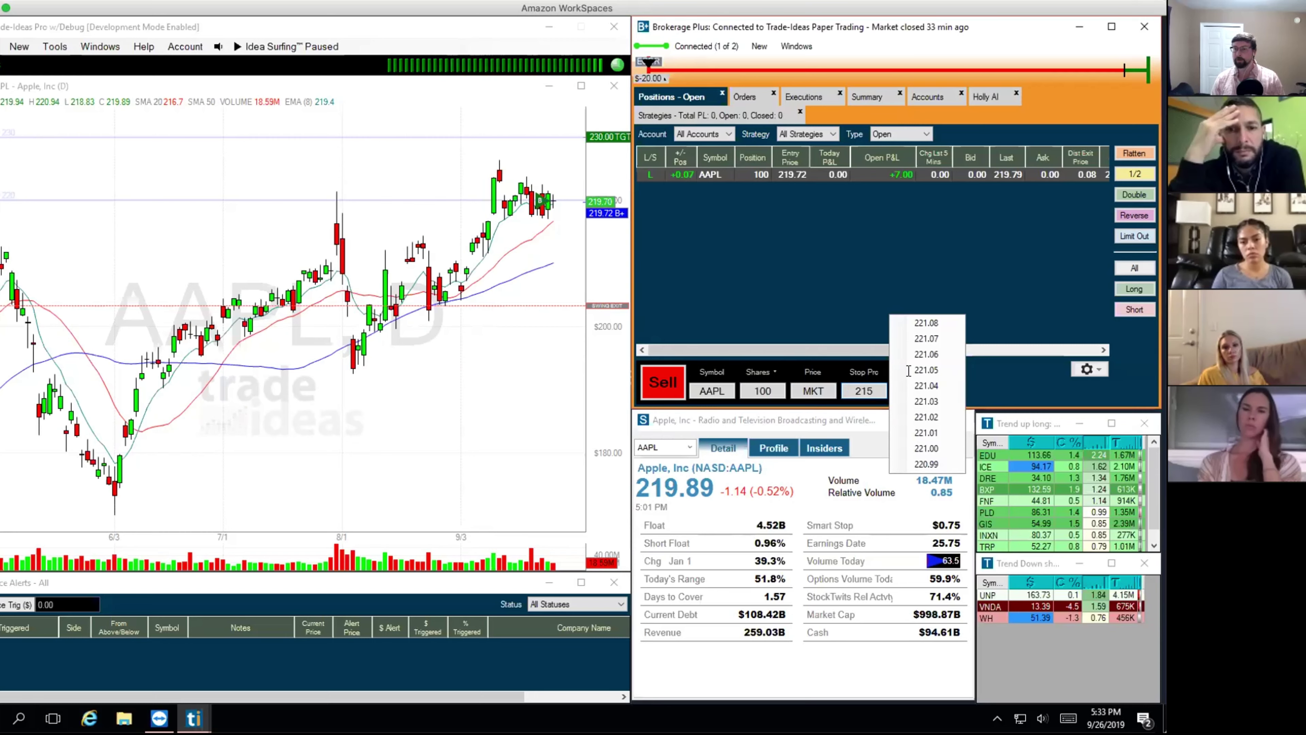
text(5)
key(Return)
click(662, 381)
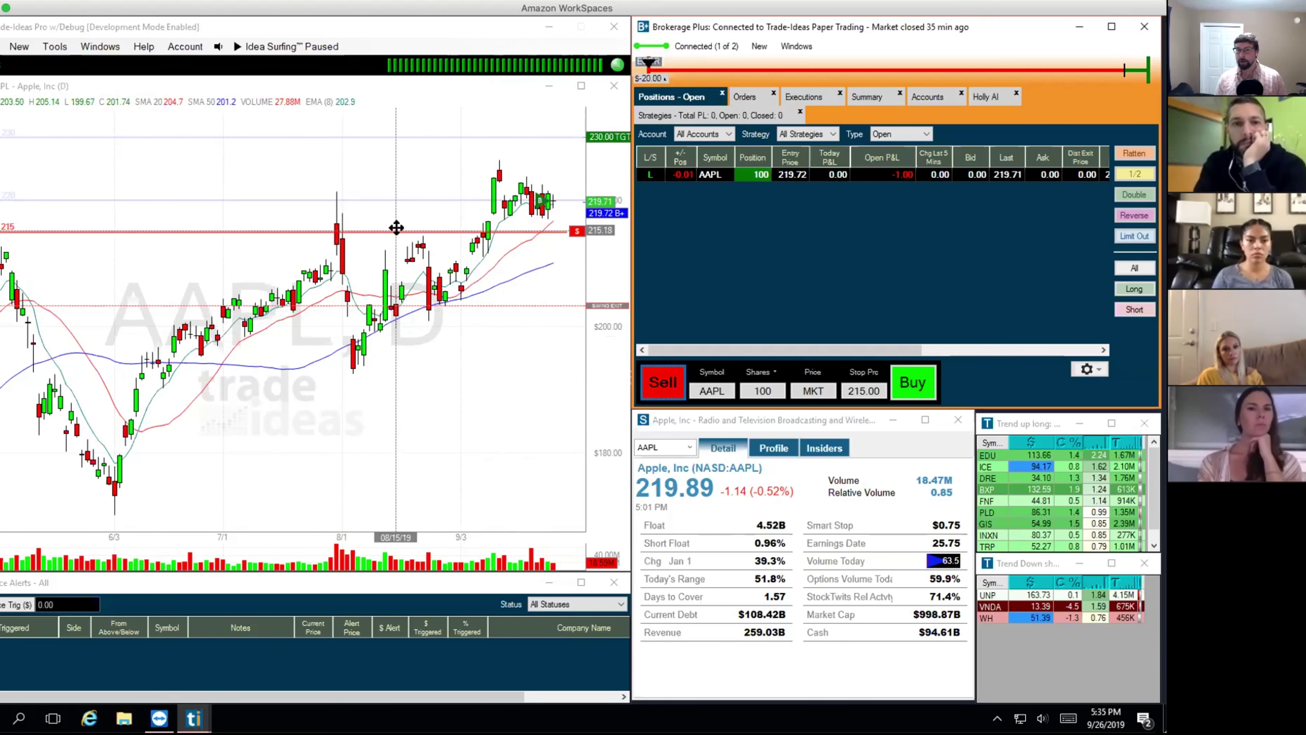
drag(396, 228, 396, 229)
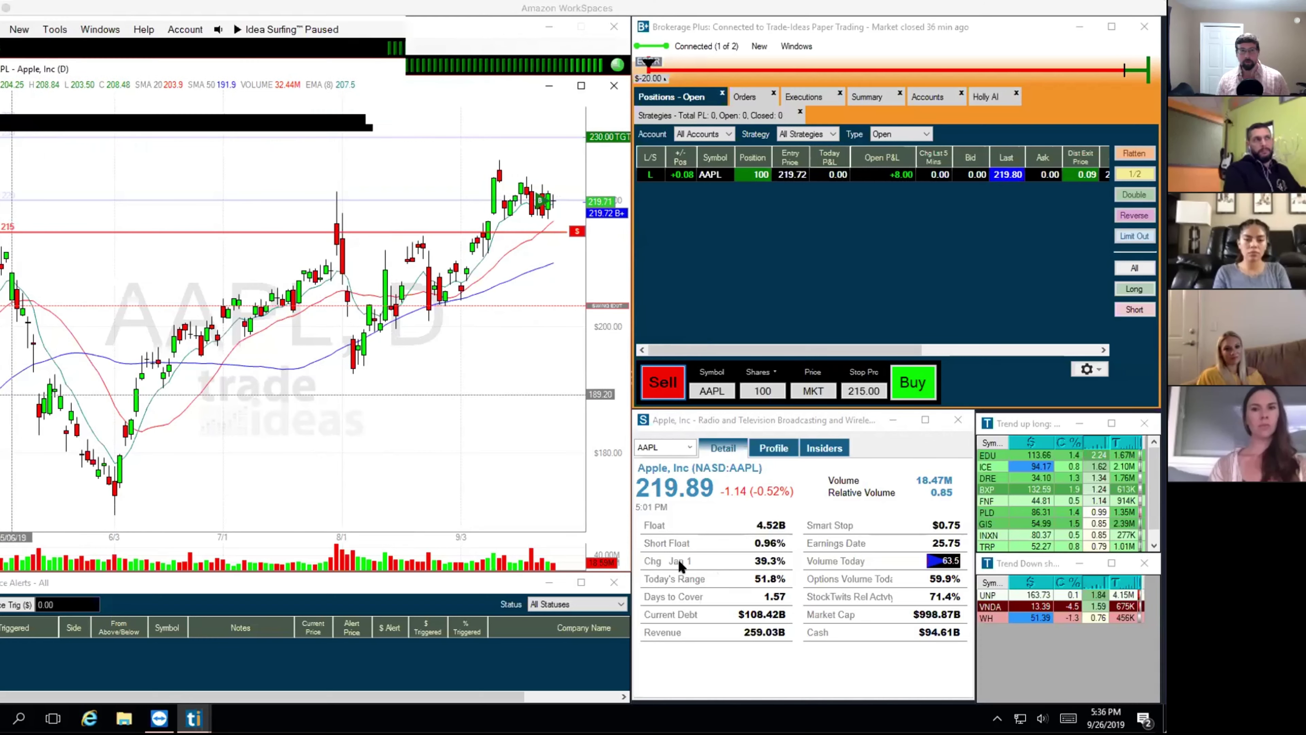
Show the Questions, Support & Answers slide in the Google Slides presentation, and return to the Amazon WorkSpaces trading desktop
key(super+Tab)
key(Right)
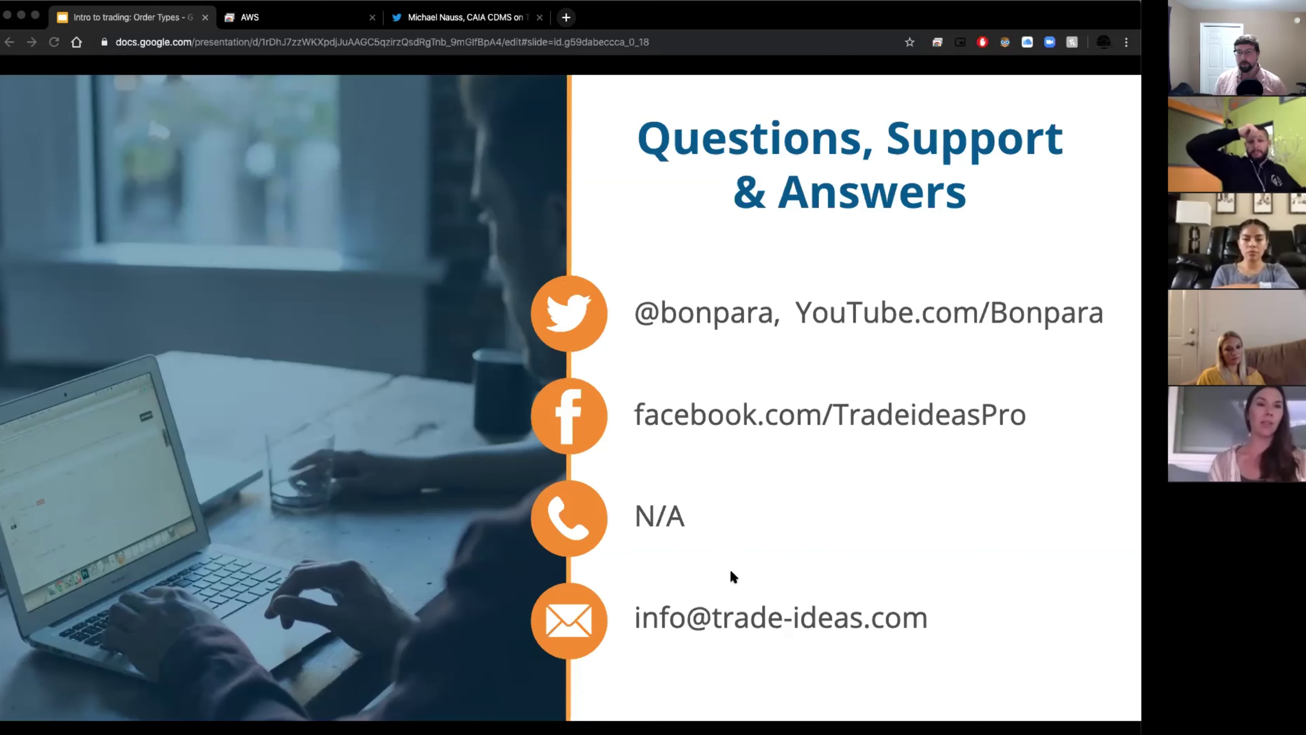
key(super+Tab)
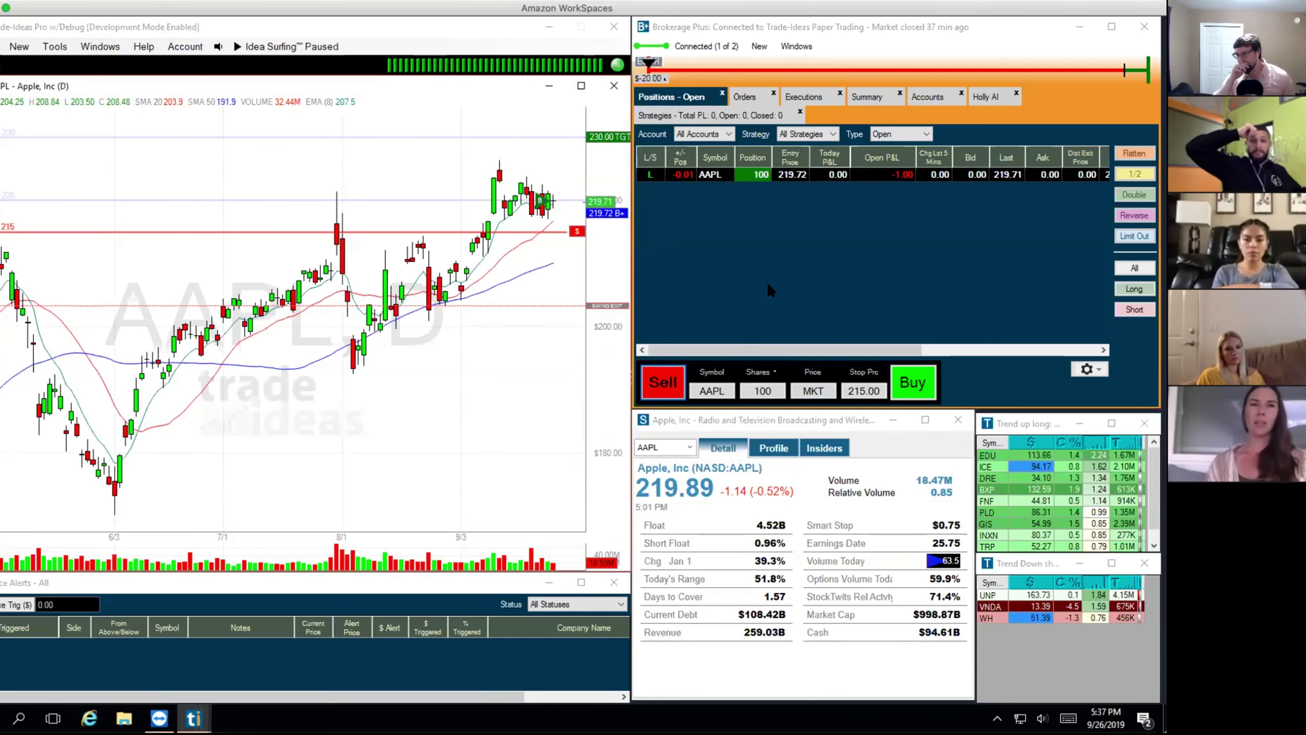